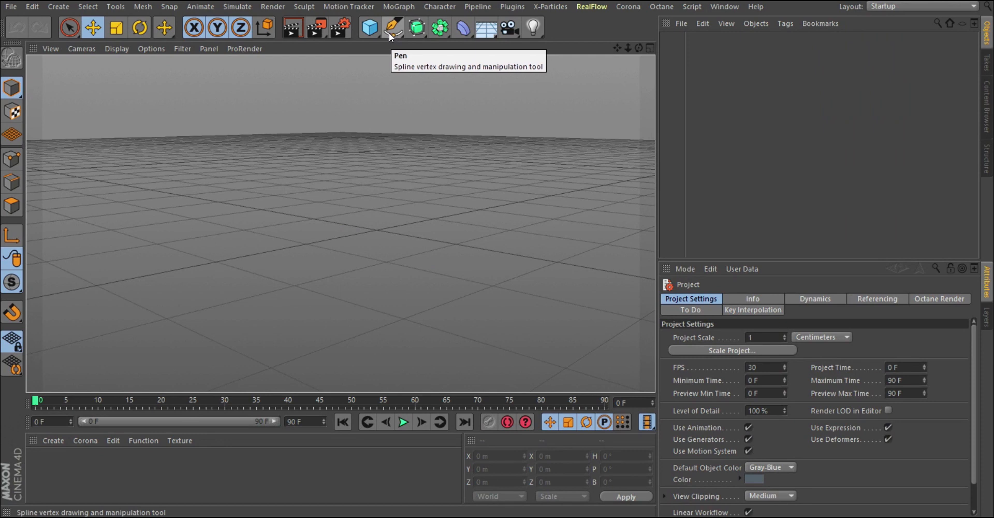
{"action": "left_click", "coordinate": [388, 30]}
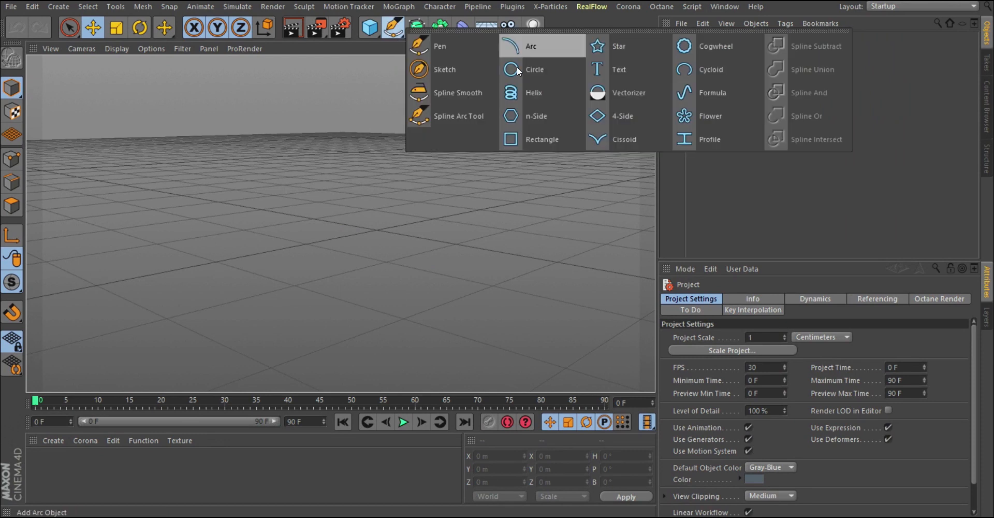
{"action": "left_click", "coordinate": [782, 197]}
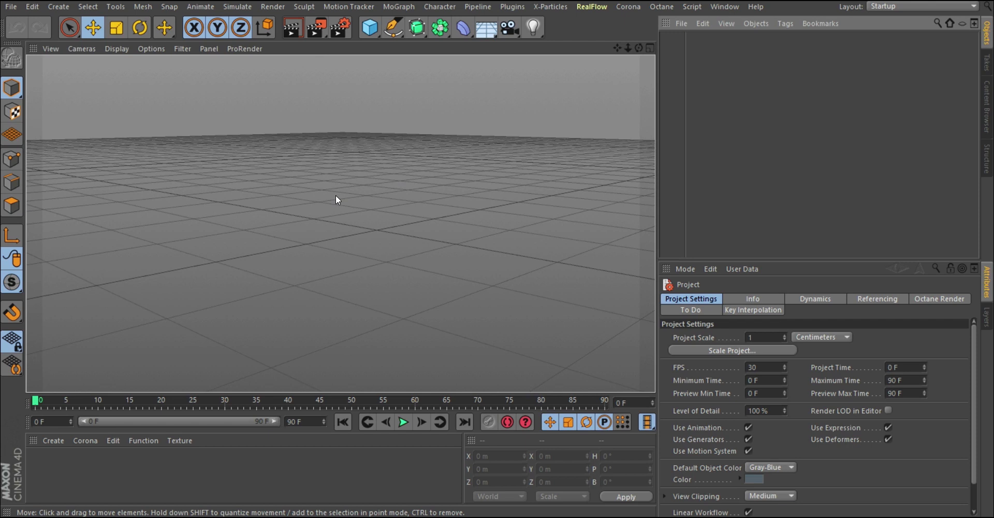
- Draw a straight, roughly horizontal two-point Bezier spline about 9 m long with the Pen tool in the front view
{"action": "key", "text": "F4"}
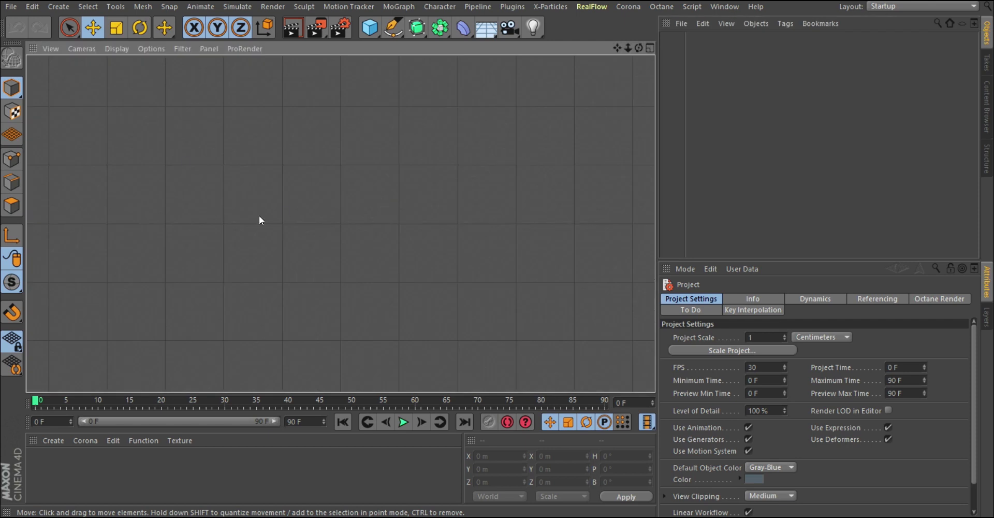
{"action": "scroll", "coordinate": [259, 216], "scroll_direction": "down", "scroll_amount": 2}
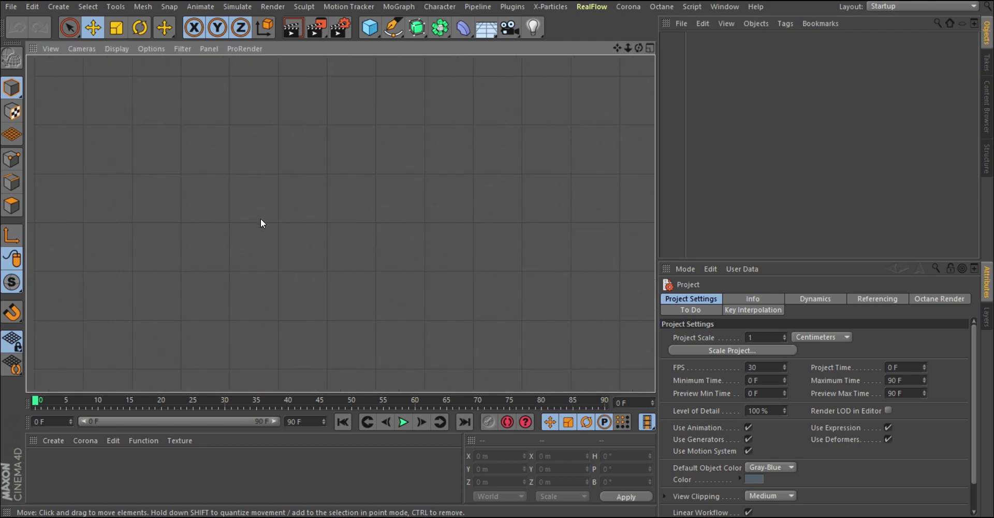
{"action": "left_click", "coordinate": [393, 26]}
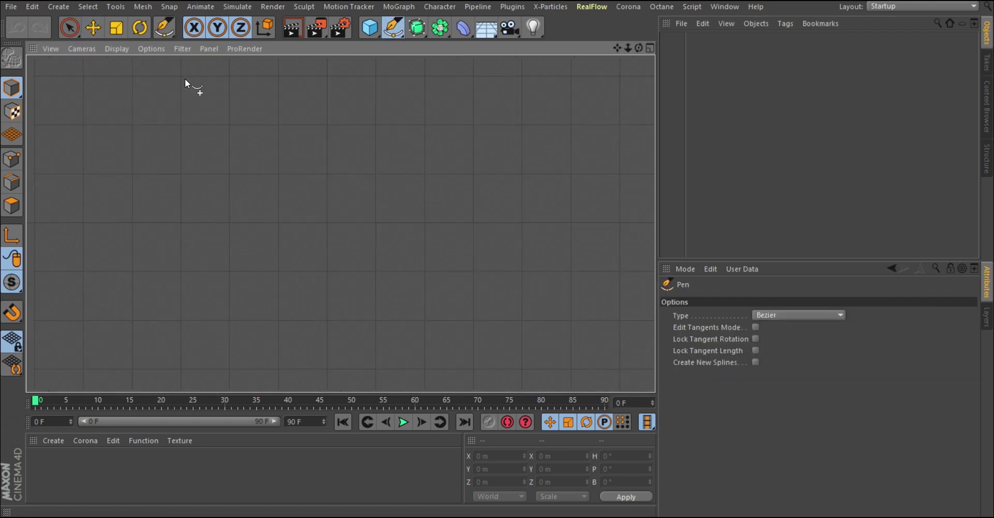
{"action": "scroll", "coordinate": [356, 226], "scroll_direction": "up", "scroll_amount": 2}
{"action": "scroll", "coordinate": [324, 138], "scroll_direction": "up", "scroll_amount": 1}
{"action": "left_click", "coordinate": [254, 118]}
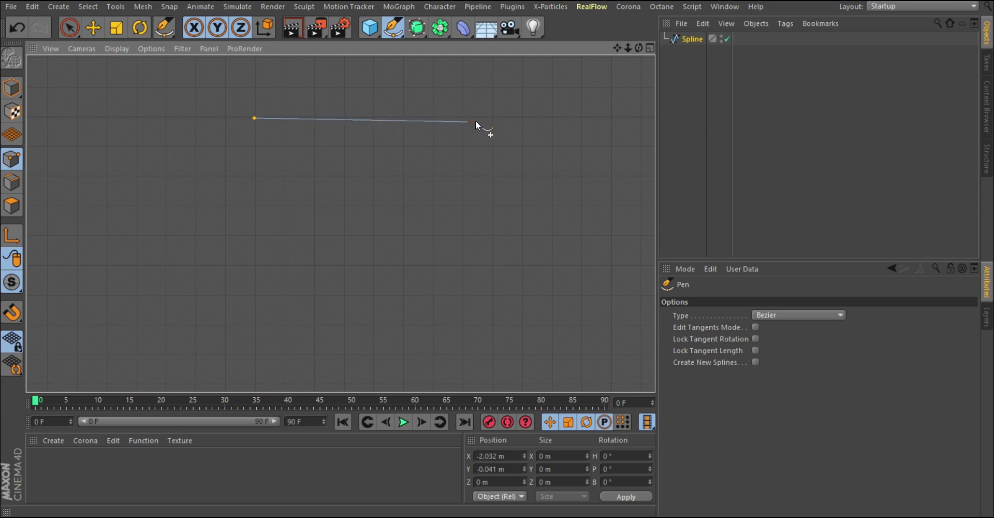
{"action": "left_click", "coordinate": [521, 117]}
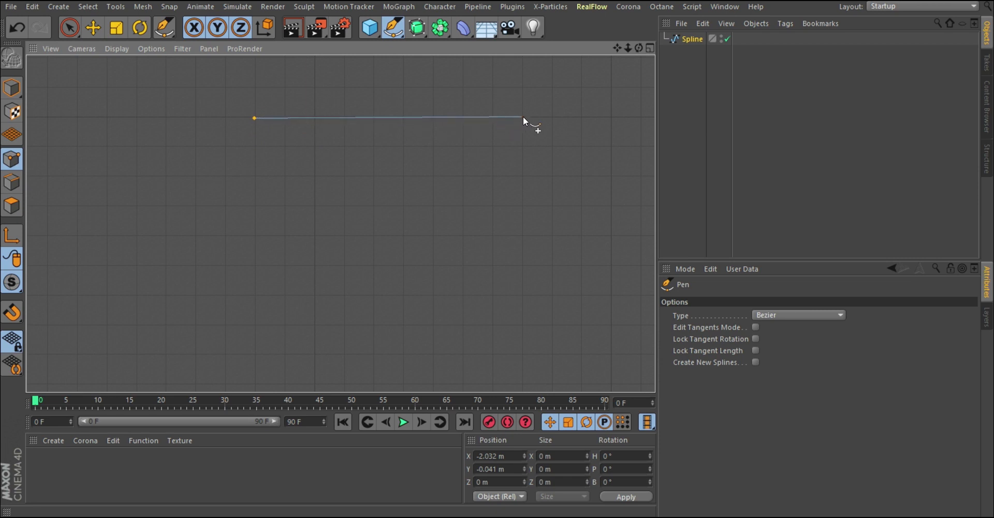
{"action": "key", "text": "Escape"}
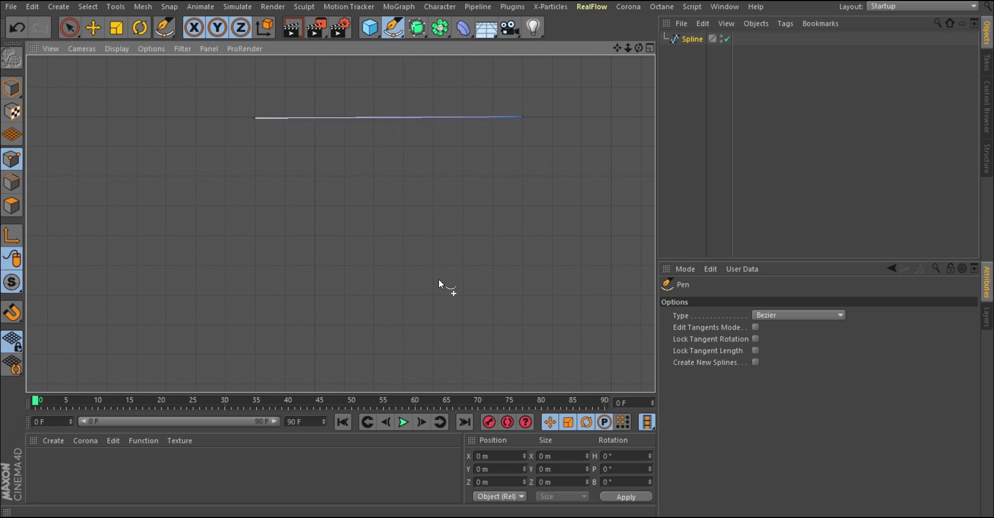
- Raise the whole spline to about 10 m above the ground in the perspective view
{"action": "key", "text": "F1"}
{"action": "left_click_drag", "start_coordinate": [391, 220], "coordinate": [373, 281], "text": "alt"}
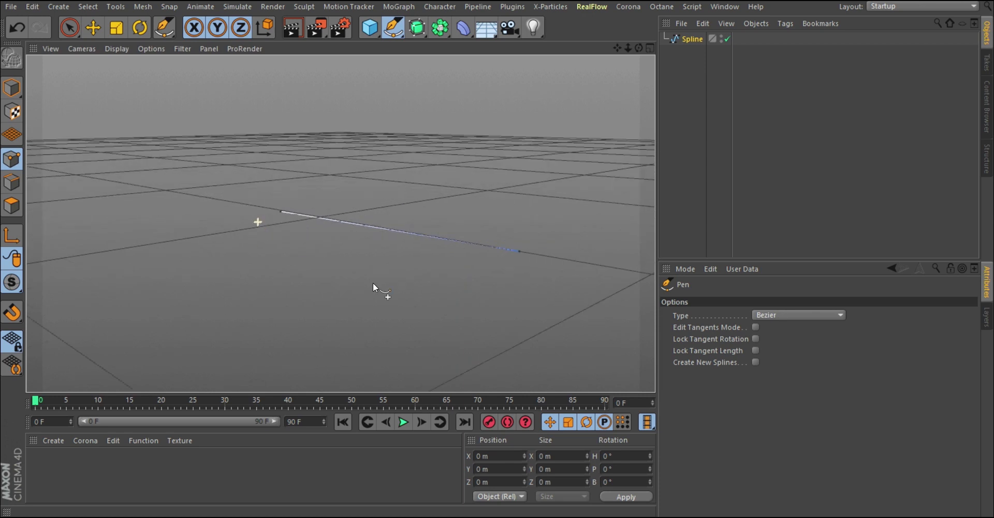
{"action": "left_click_drag", "start_coordinate": [401, 215], "coordinate": [703, 86], "text": "alt"}
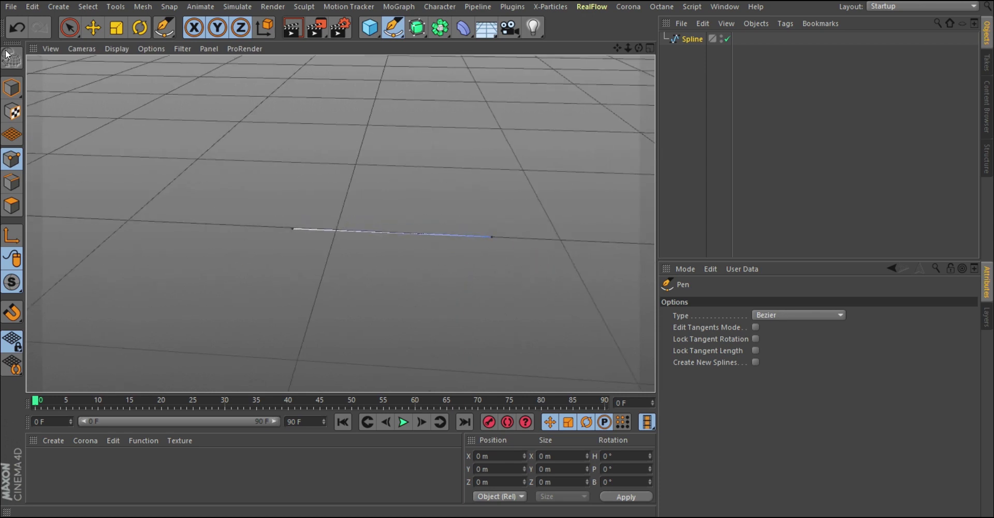
{"action": "left_click", "coordinate": [11, 88]}
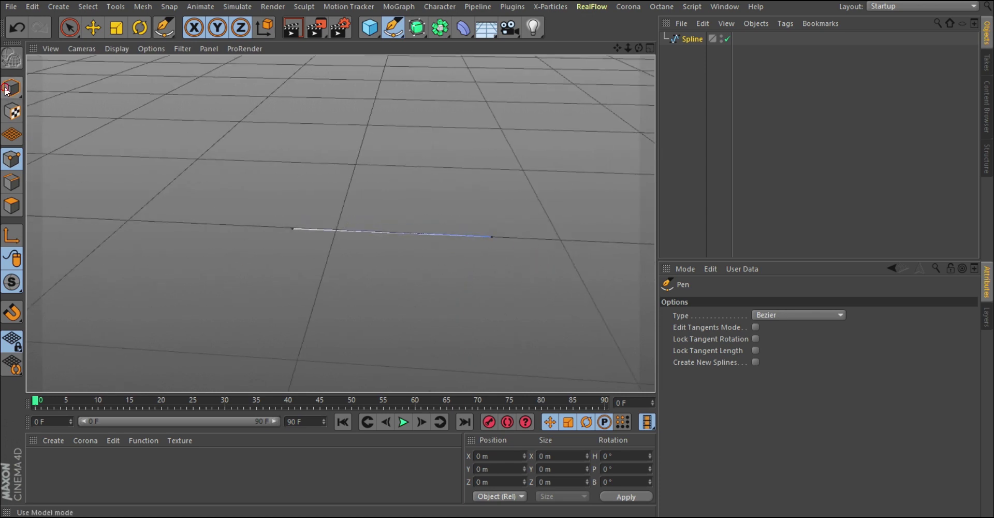
{"action": "left_click", "coordinate": [688, 39]}
{"action": "key", "text": "e"}
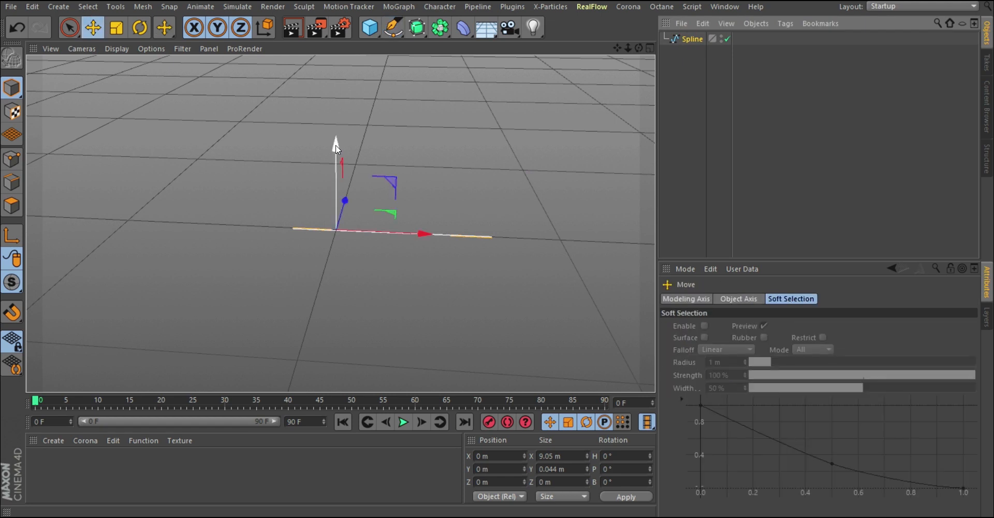
{"action": "left_click_drag", "start_coordinate": [337, 150], "coordinate": [338, 31]}
{"action": "scroll", "coordinate": [287, 269], "scroll_direction": "down", "scroll_amount": 3}
{"action": "scroll", "coordinate": [287, 270], "scroll_direction": "down", "scroll_amount": 3}
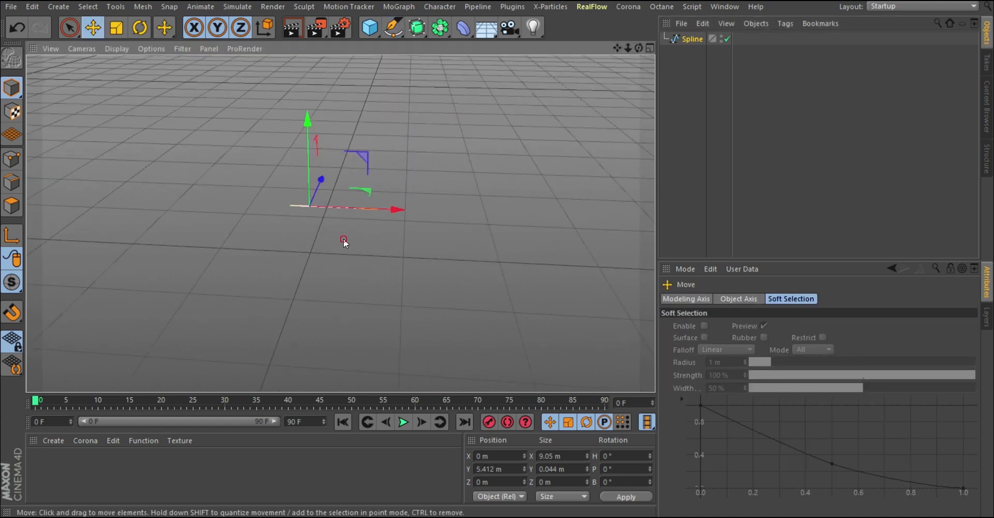
{"action": "left_click_drag", "start_coordinate": [308, 156], "coordinate": [302, 70]}
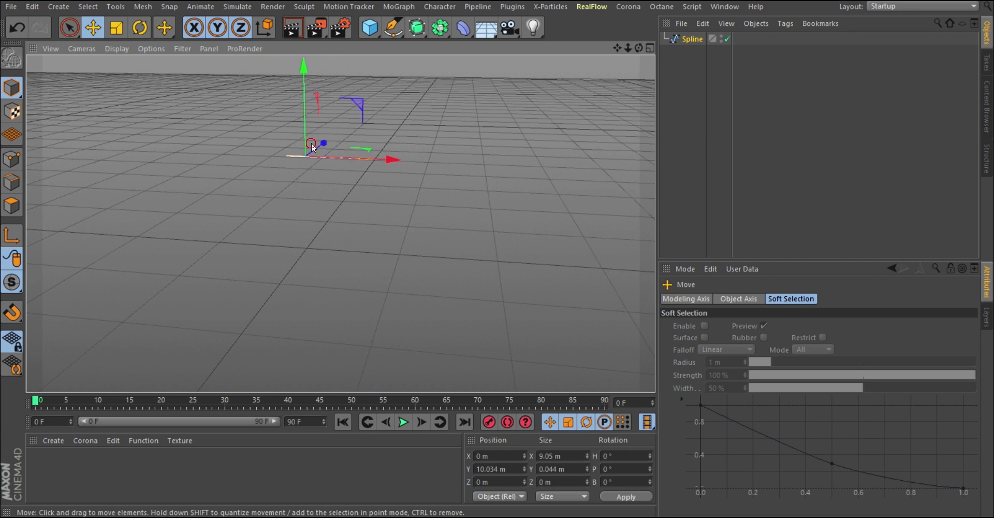
{"action": "left_click_drag", "start_coordinate": [311, 142], "coordinate": [336, 130], "text": "alt"}
{"action": "left_click", "coordinate": [712, 115]}
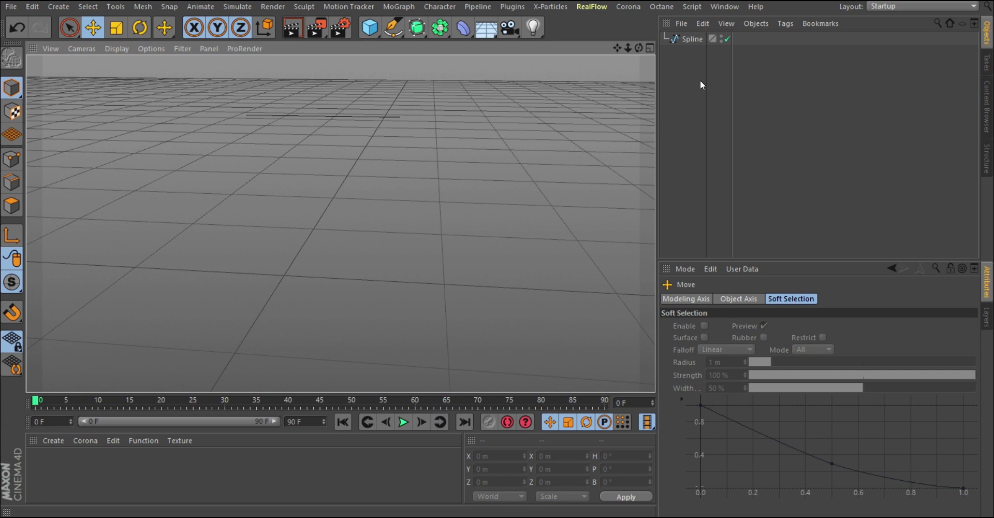
- Add a Spline Dynamics hair tag to the spline
{"action": "left_click", "coordinate": [687, 38]}
{"action": "right_click", "coordinate": [468, 147]}
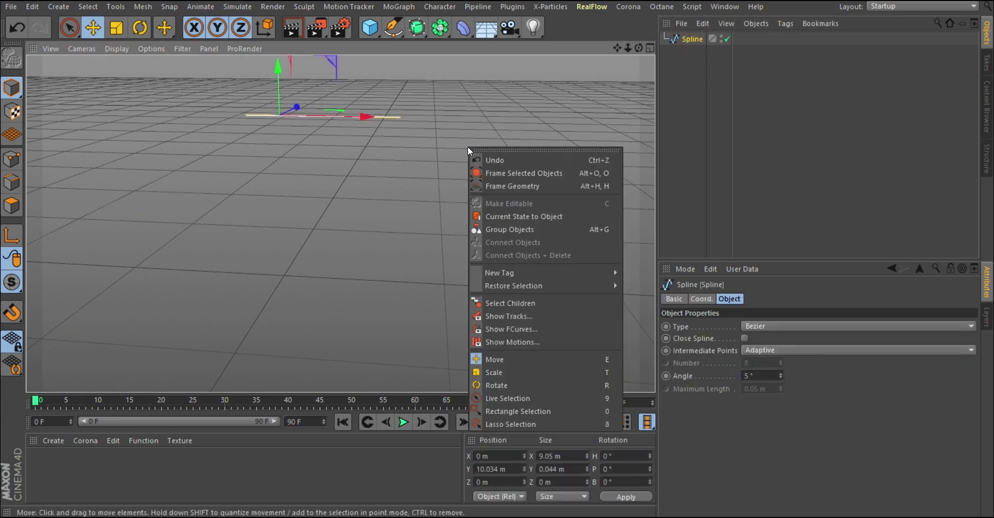
{"action": "mouse_move", "coordinate": [491, 273]}
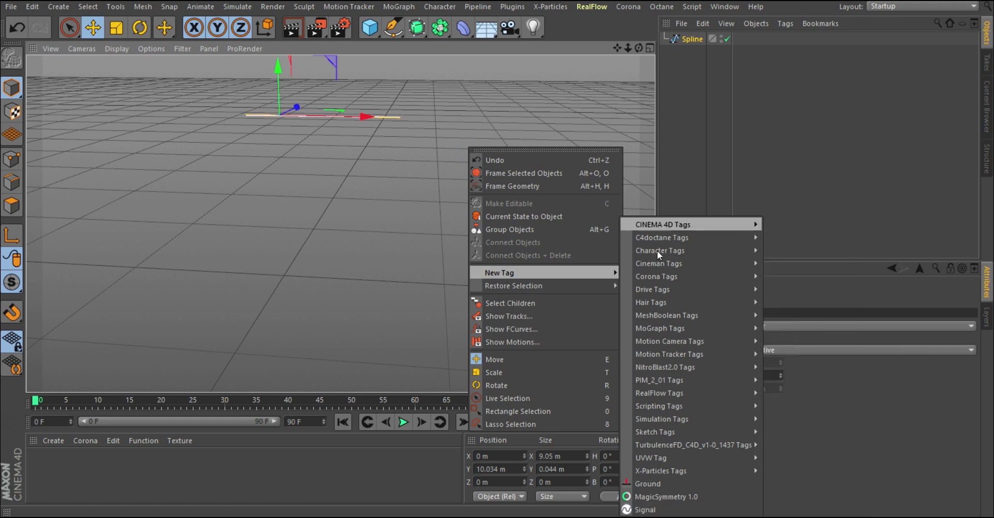
{"action": "mouse_move", "coordinate": [657, 303]}
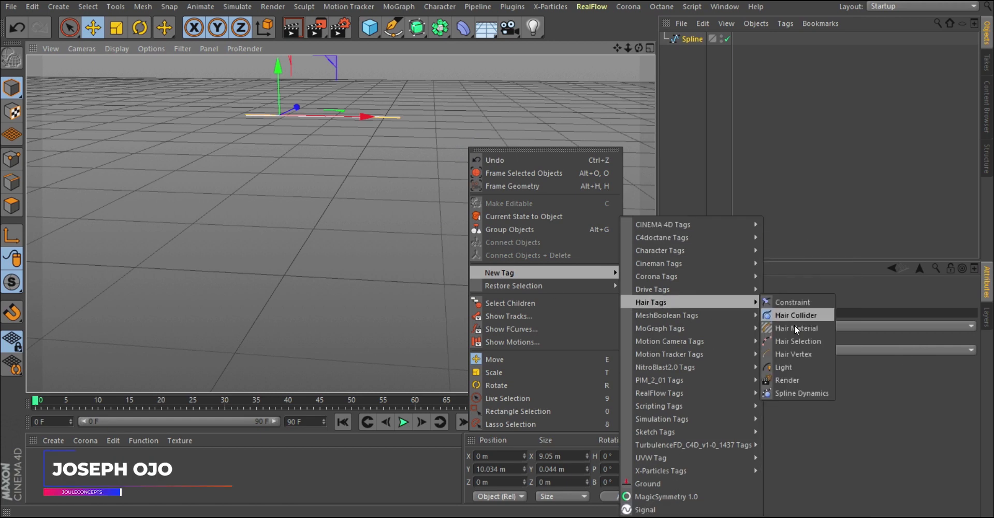
{"action": "left_click", "coordinate": [791, 393]}
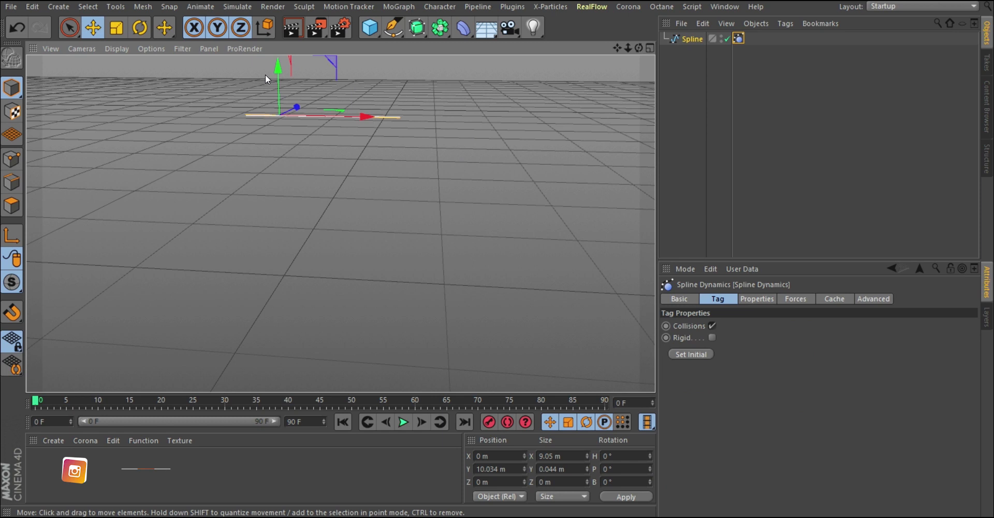
- Play the simulation to watch the spline's motion, and rewind to frame 0
{"action": "left_click", "coordinate": [403, 422]}
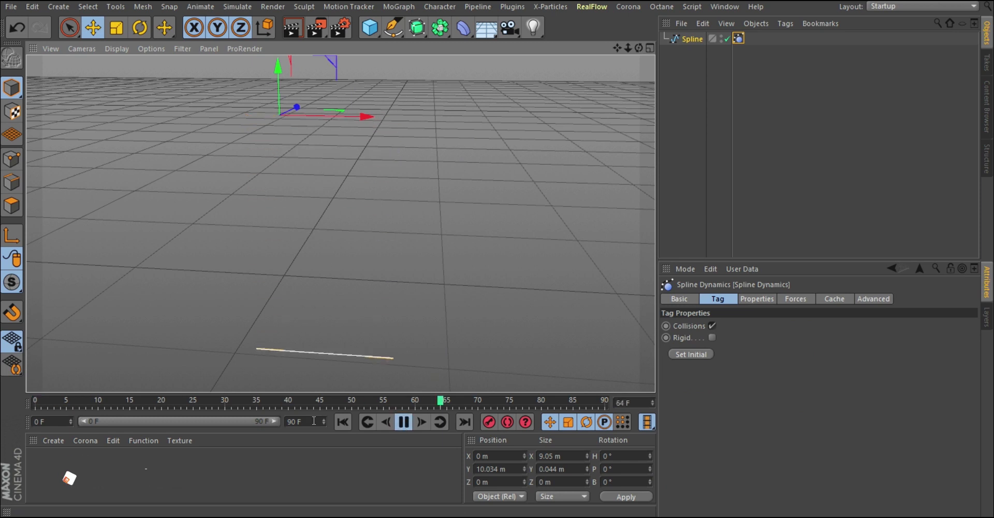
{"action": "left_click", "coordinate": [406, 424]}
{"action": "left_click", "coordinate": [342, 422]}
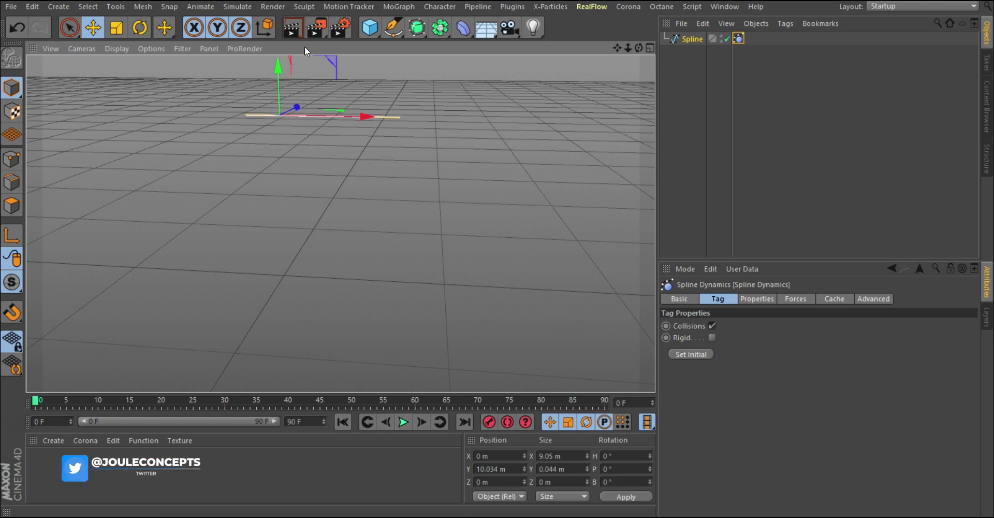
- Add a plane as the ground and scale it up uniformly to about 68 m per side
{"action": "left_click", "coordinate": [370, 27]}
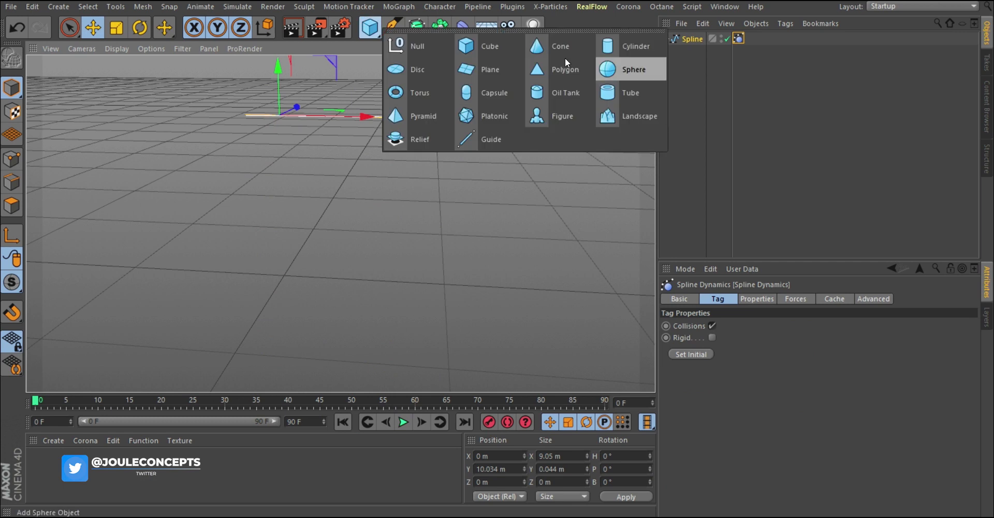
{"action": "left_click", "coordinate": [491, 69]}
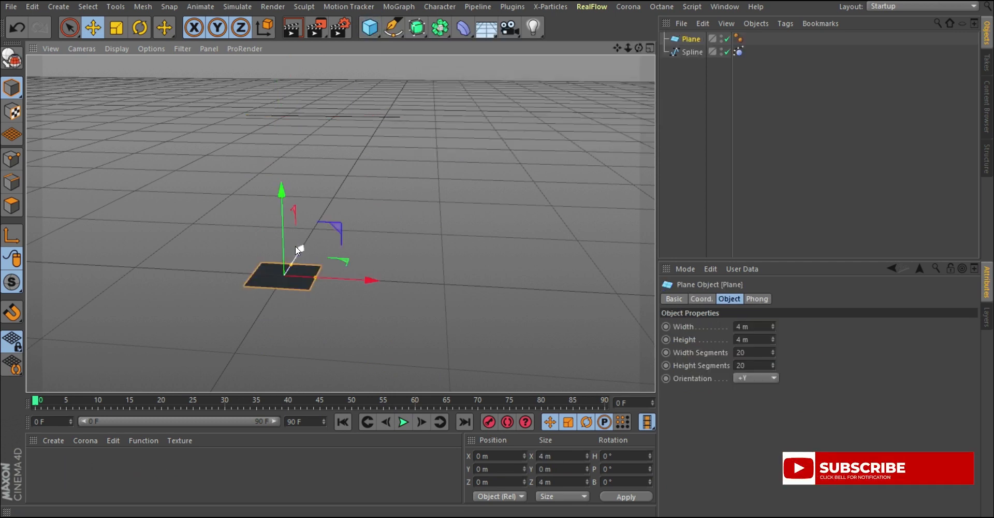
{"action": "key", "text": "t"}
{"action": "left_click_drag", "start_coordinate": [219, 325], "coordinate": [85, 399]}
{"action": "left_click_drag", "start_coordinate": [126, 344], "coordinate": [193, 324]}
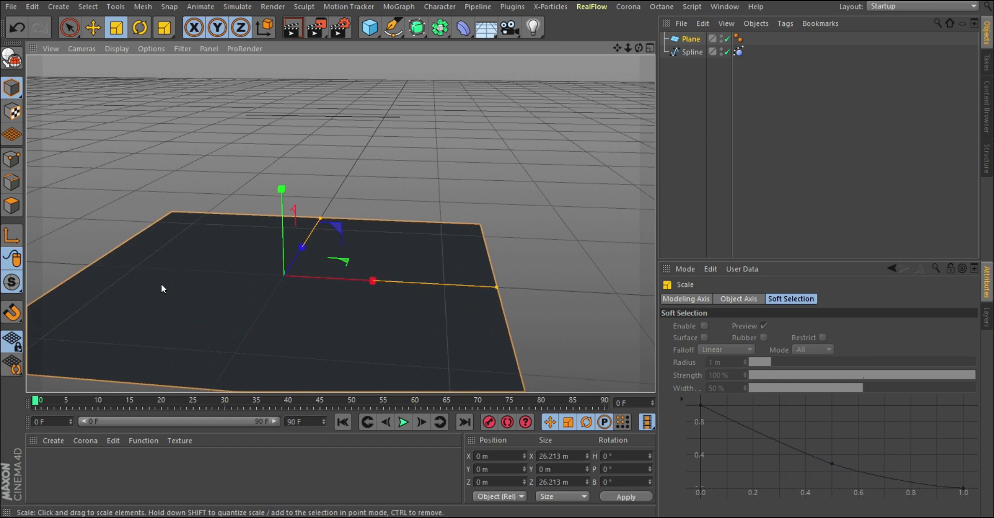
{"action": "left_click_drag", "start_coordinate": [145, 287], "coordinate": [227, 287]}
{"action": "mouse_move", "coordinate": [318, 211]}
{"action": "left_mouse_down", "text": "alt"}
{"action": "mouse_move", "coordinate": [328, 224]}
{"action": "mouse_move", "coordinate": [324, 215]}
{"action": "left_mouse_up", "text": "alt"}
{"action": "left_click", "coordinate": [683, 99]}
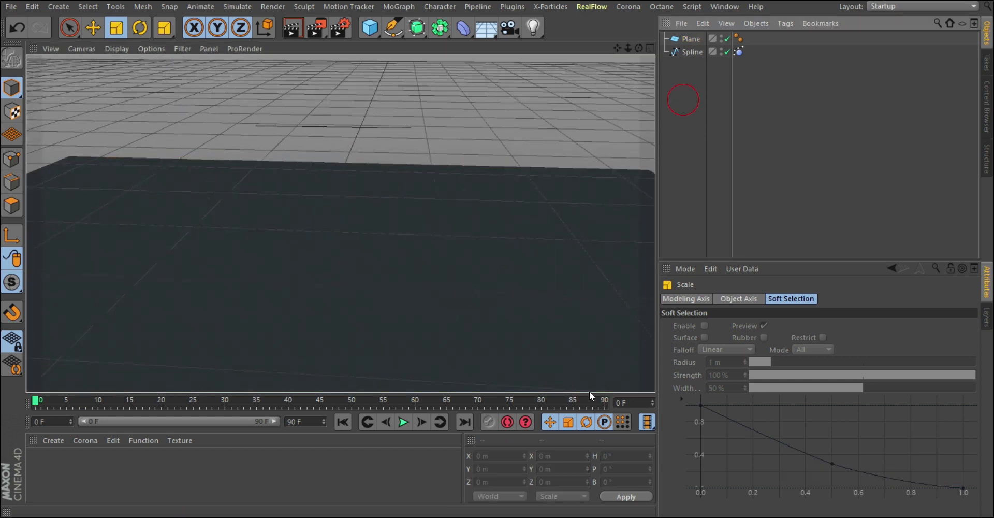
- Play the simulation and examine from several angles how the falling spline behaves at the plane
{"action": "left_click", "coordinate": [403, 422]}
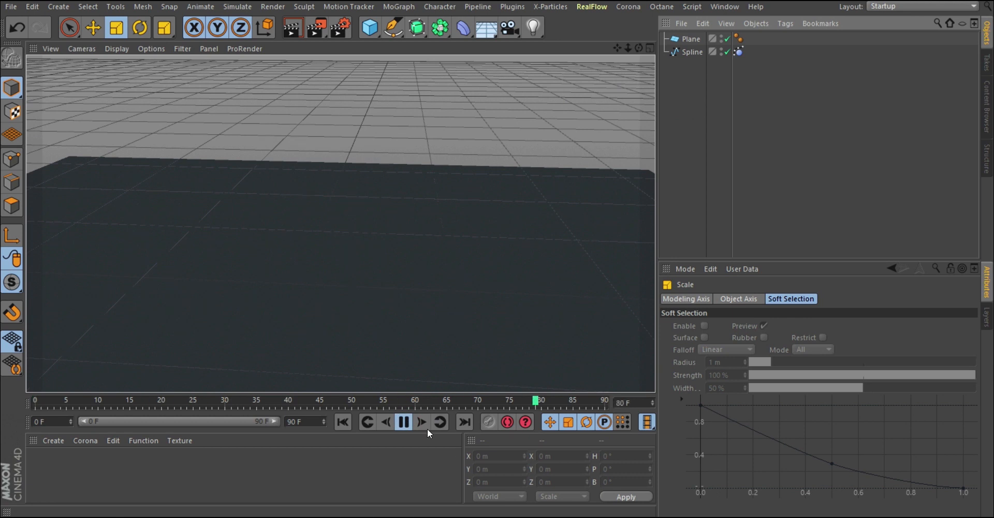
{"action": "left_click", "coordinate": [403, 422]}
{"action": "left_click_drag", "start_coordinate": [365, 246], "coordinate": [309, 203], "text": "alt"}
{"action": "left_click", "coordinate": [403, 422]}
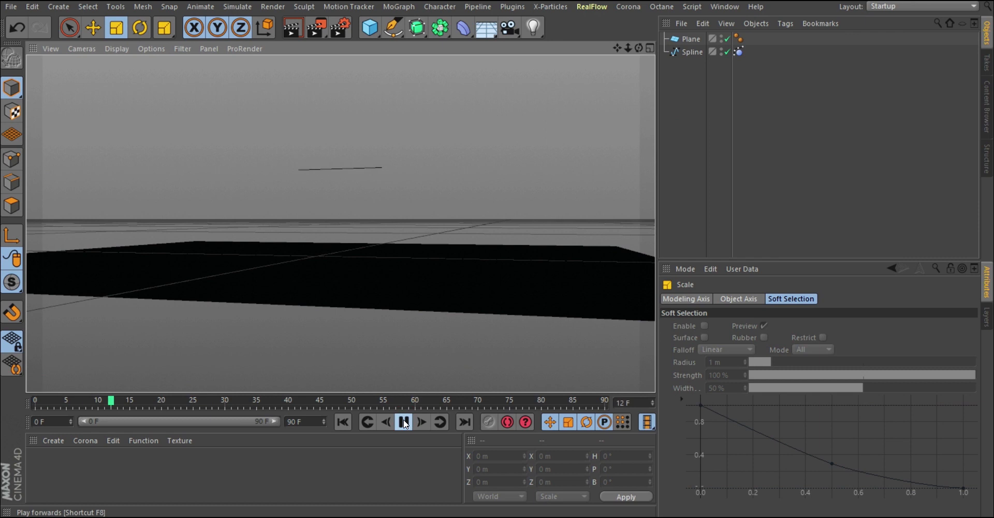
{"action": "left_click", "coordinate": [404, 421]}
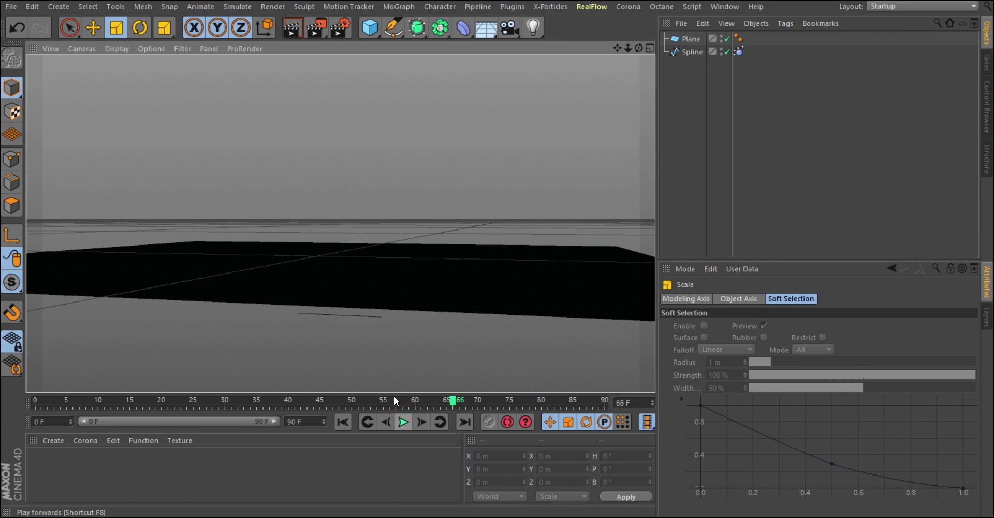
{"action": "left_click_drag", "start_coordinate": [383, 357], "coordinate": [347, 311], "text": "alt"}
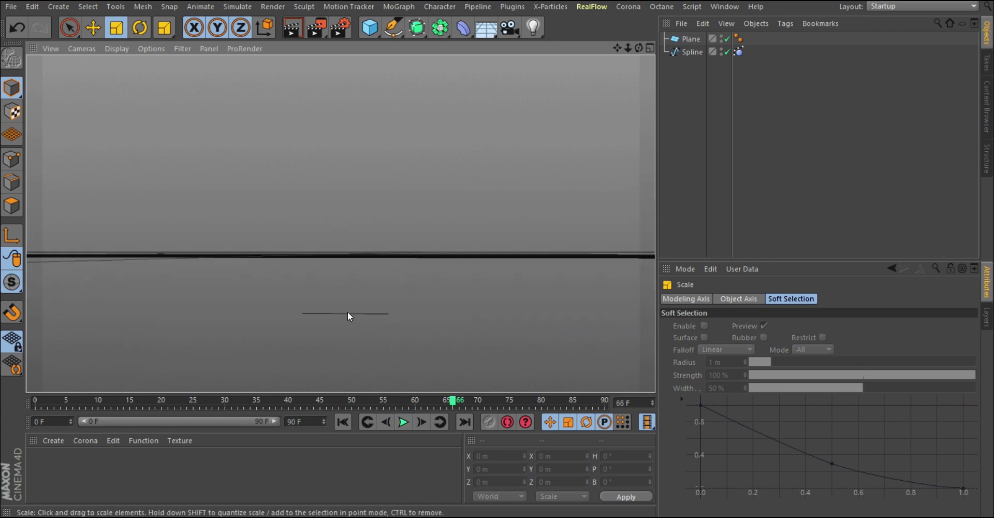
{"action": "mouse_move", "coordinate": [389, 250]}
{"action": "left_mouse_down", "text": "alt"}
{"action": "mouse_move", "coordinate": [378, 258]}
{"action": "mouse_move", "coordinate": [391, 244]}
{"action": "mouse_move", "coordinate": [404, 249]}
{"action": "left_mouse_up", "text": "alt"}
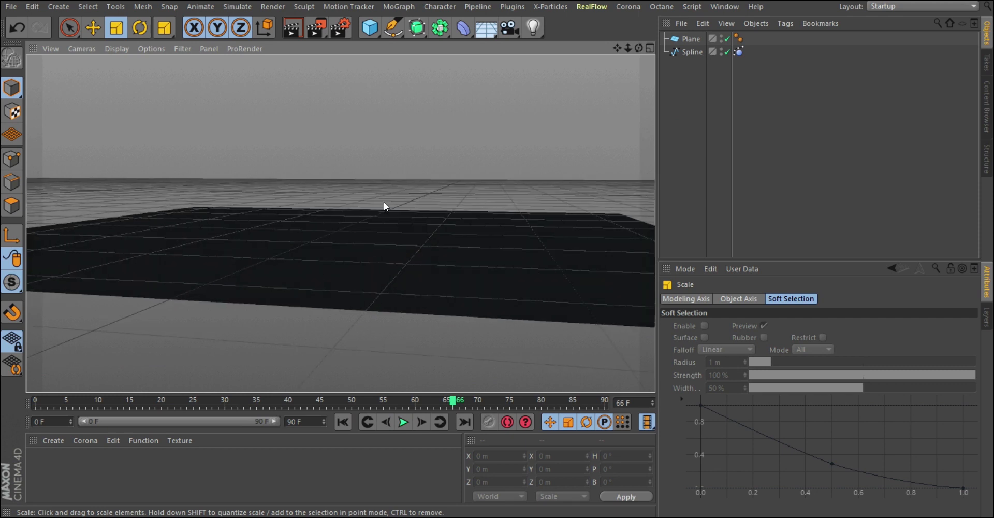
{"action": "left_click_drag", "start_coordinate": [393, 289], "coordinate": [379, 382], "text": "alt"}
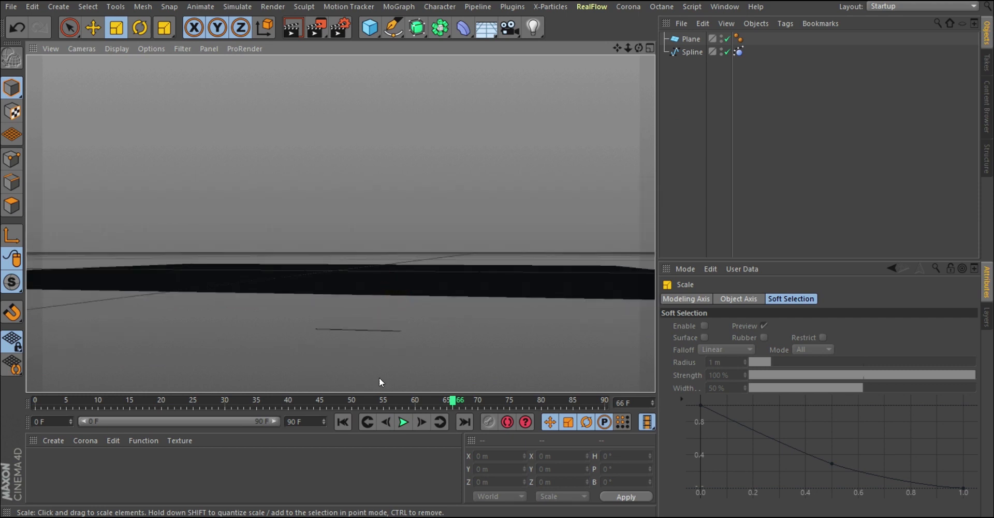
{"action": "left_click_drag", "start_coordinate": [376, 252], "coordinate": [371, 281], "text": "alt"}
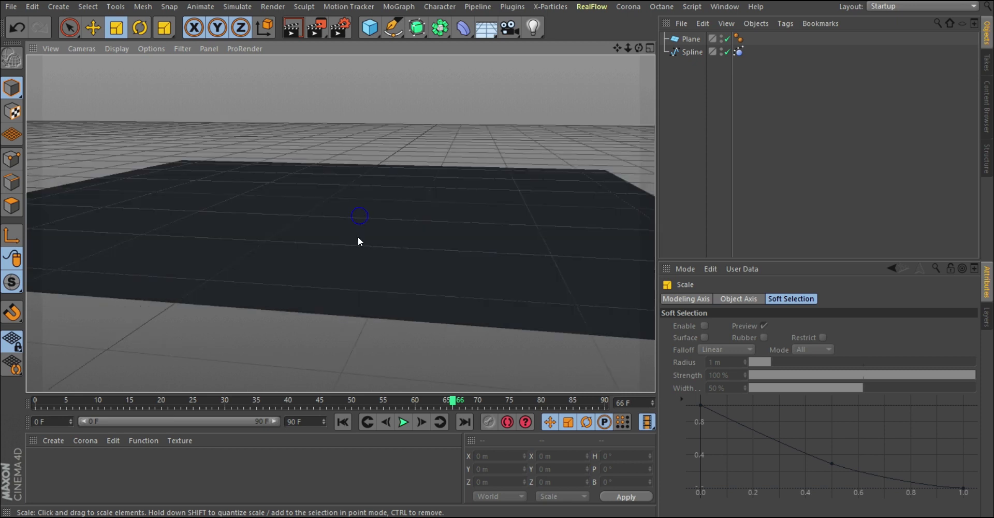
{"action": "left_click_drag", "start_coordinate": [358, 241], "coordinate": [338, 250], "text": "alt"}
- Add a Hair Collider tag to the ground plane
{"action": "left_click", "coordinate": [337, 249]}
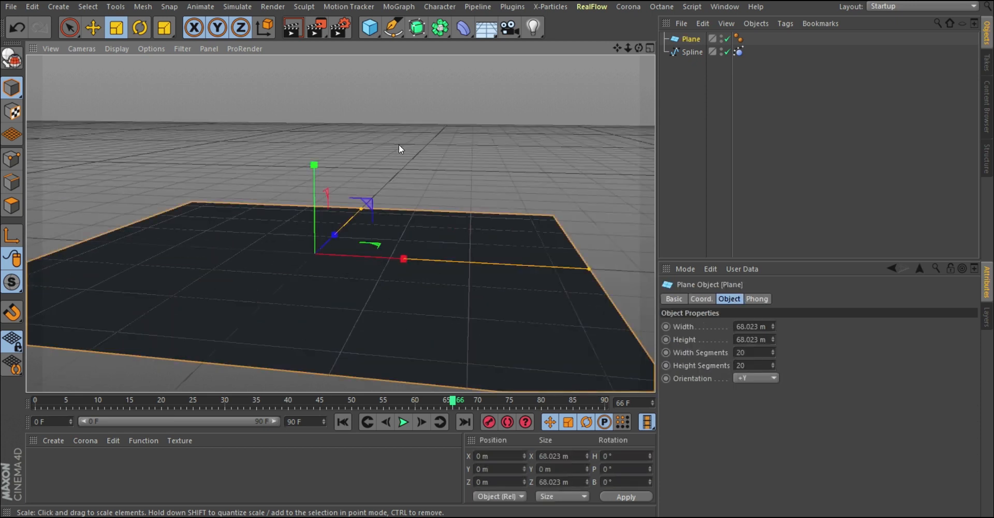
{"action": "right_click", "coordinate": [458, 141]}
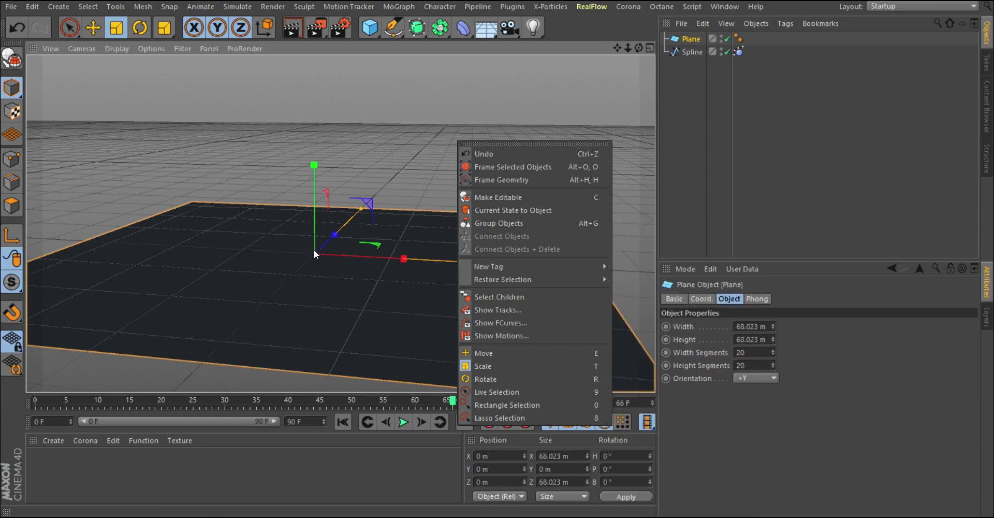
{"action": "mouse_move", "coordinate": [554, 265]}
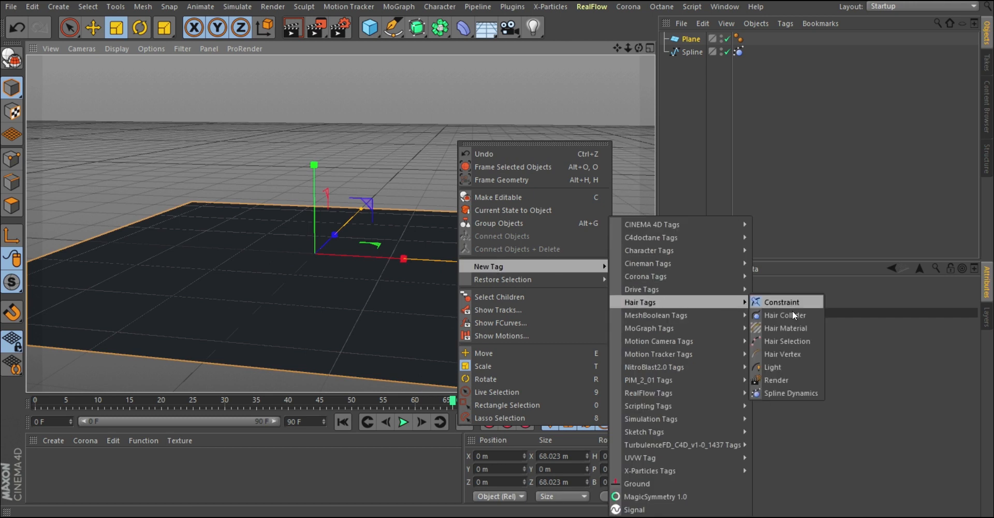
{"action": "left_click", "coordinate": [782, 315]}
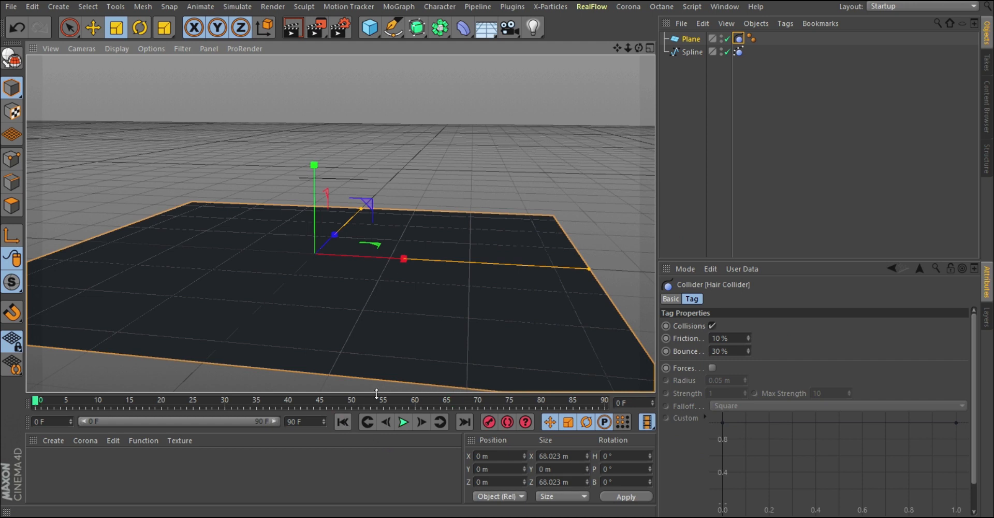
{"action": "left_click", "coordinate": [719, 147]}
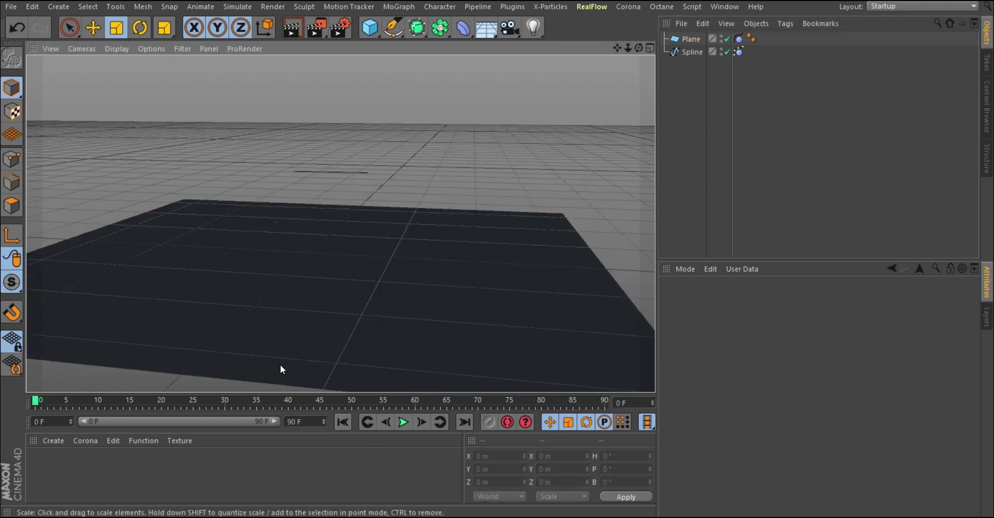
- Create a new default material and apply it to the ground plane
{"action": "double_click", "coordinate": [41, 467]}
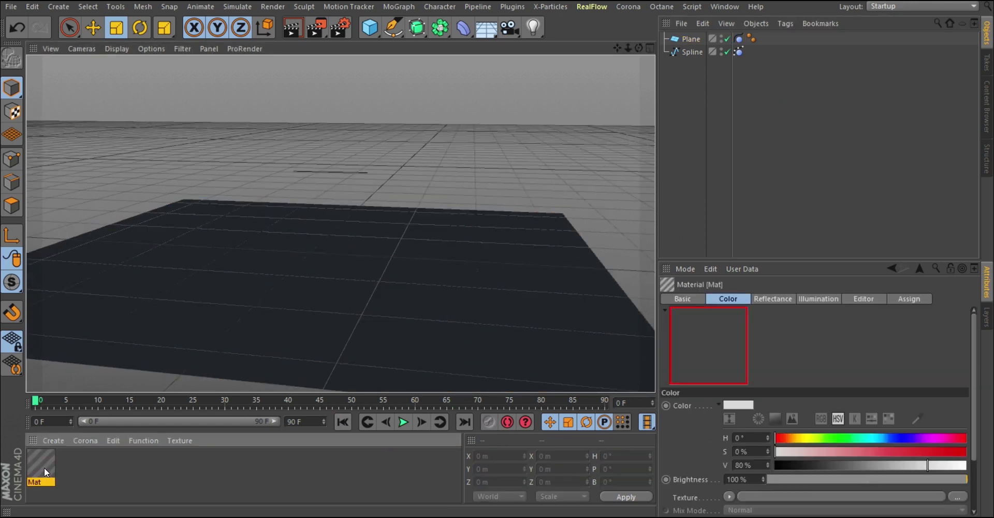
{"action": "left_click_drag", "start_coordinate": [42, 462], "coordinate": [449, 284]}
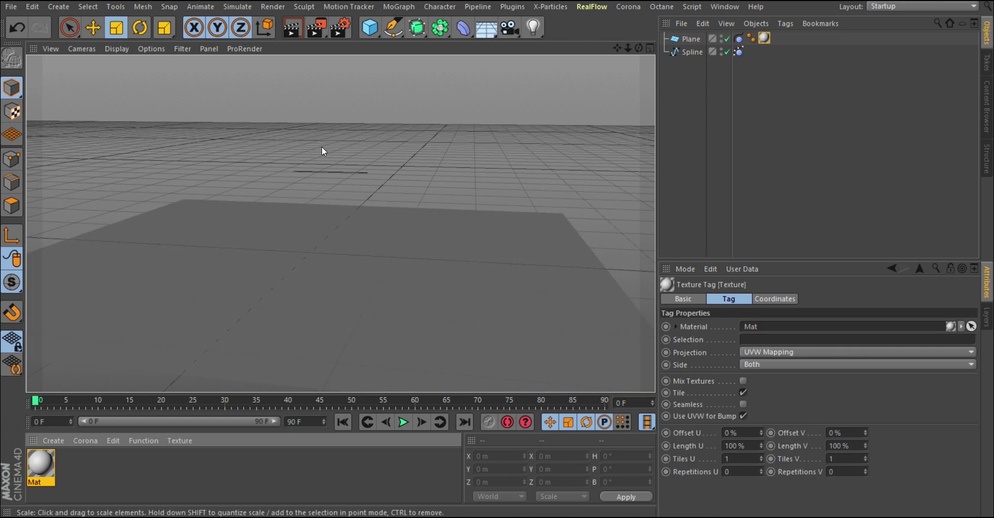
{"action": "left_click", "coordinate": [814, 107]}
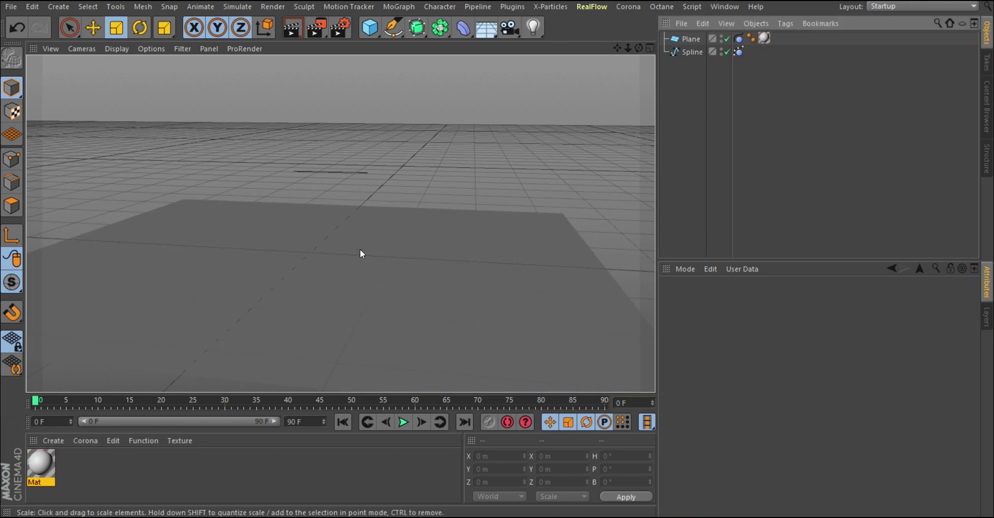
- Play the simulation and examine closely how the spline lands on the collider plane
{"action": "left_click", "coordinate": [403, 422]}
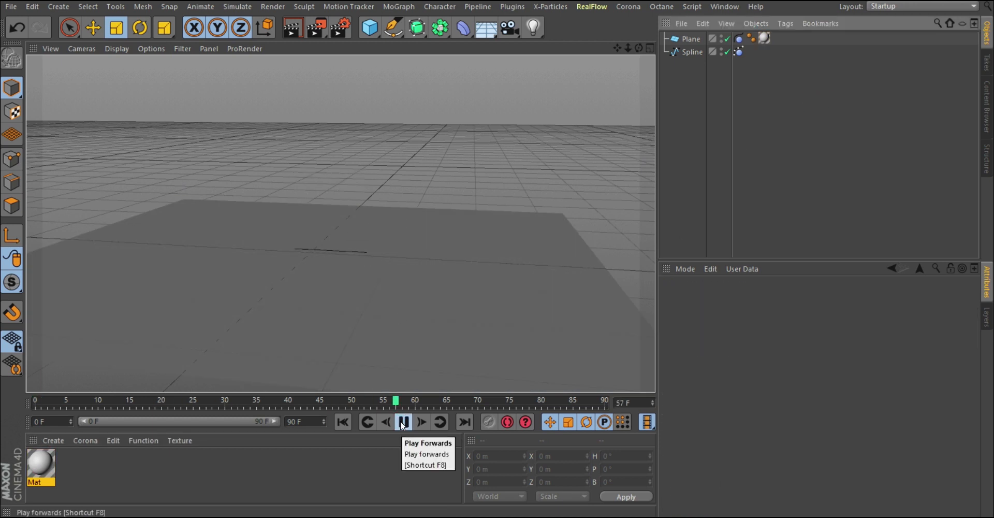
{"action": "left_click", "coordinate": [402, 422]}
{"action": "scroll", "coordinate": [336, 249], "scroll_direction": "down", "scroll_amount": 3}
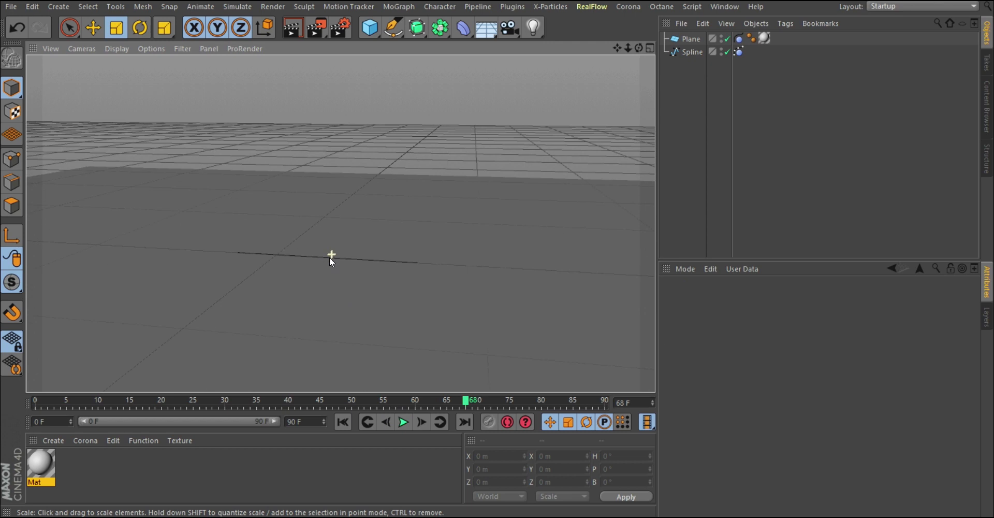
{"action": "scroll", "coordinate": [328, 259], "scroll_direction": "down", "scroll_amount": 5}
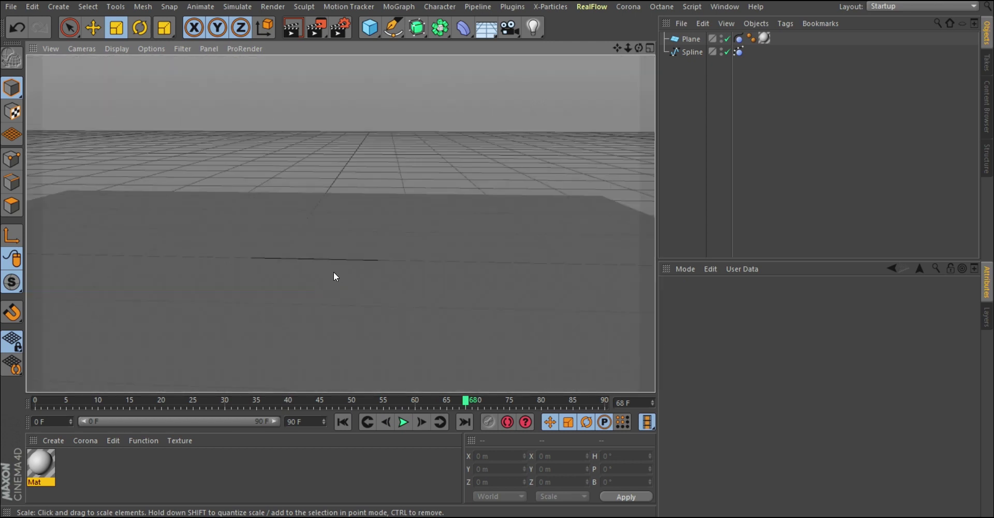
{"action": "left_click_drag", "start_coordinate": [334, 272], "coordinate": [305, 263], "text": "alt"}
- Rewind to frame 0 and lower the spline to a height of about 7.8 m above the plane
{"action": "left_click", "coordinate": [343, 422]}
{"action": "left_click_drag", "start_coordinate": [355, 116], "coordinate": [358, 110], "text": "alt"}
{"action": "left_click", "coordinate": [350, 97]}
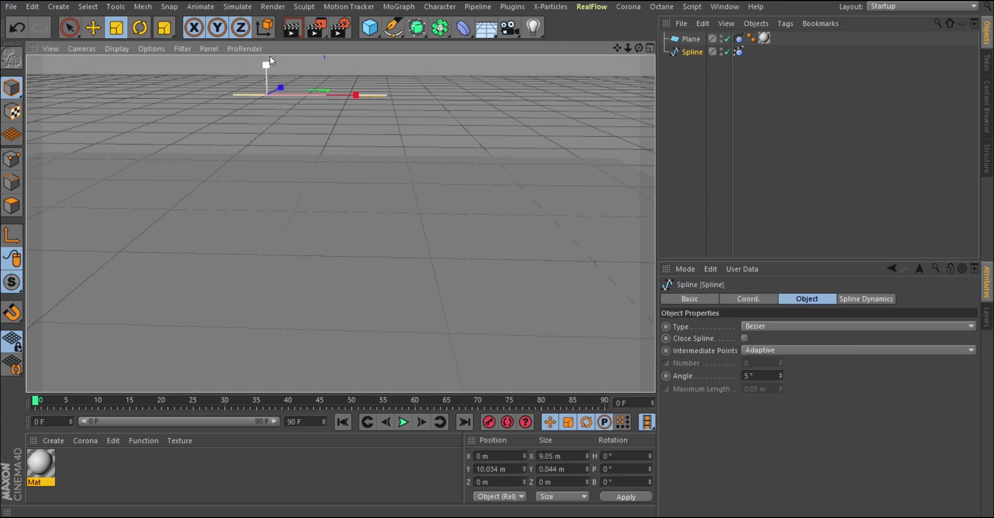
{"action": "key", "text": "e"}
{"action": "left_click_drag", "start_coordinate": [265, 69], "coordinate": [270, 109]}
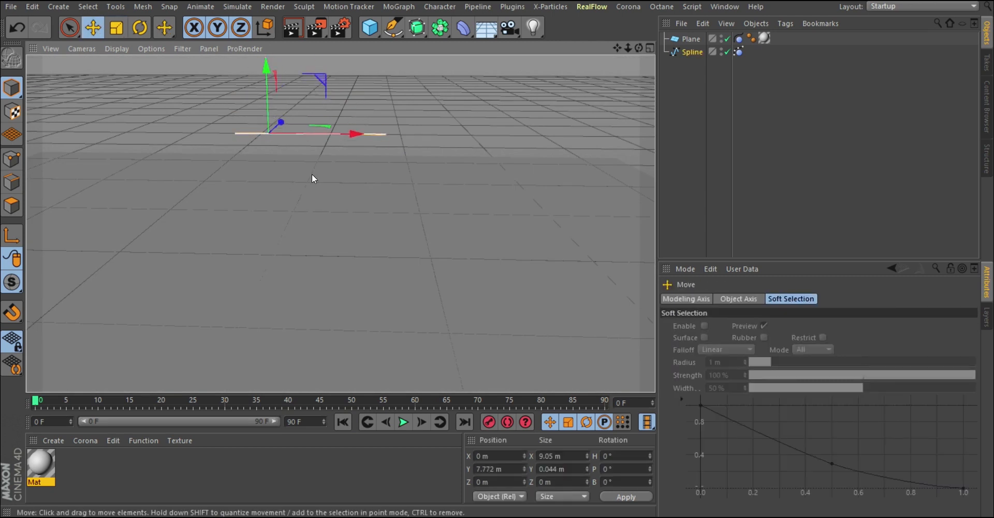
- Play the simulation from the lowered spline position, inspect the collision, and rewind to frame 0
{"action": "left_click_drag", "start_coordinate": [311, 179], "coordinate": [395, 275], "text": "alt"}
{"action": "left_click", "coordinate": [402, 422]}
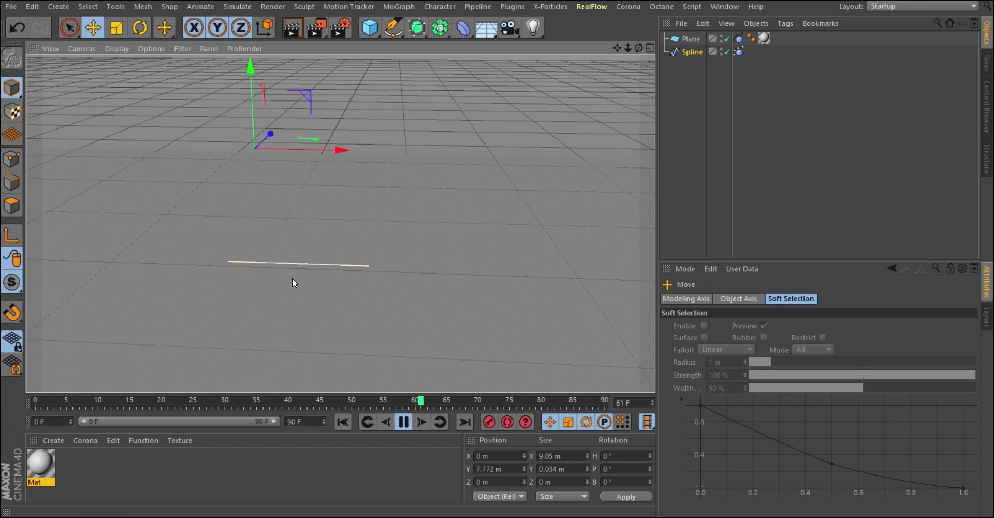
{"action": "left_click", "coordinate": [402, 421]}
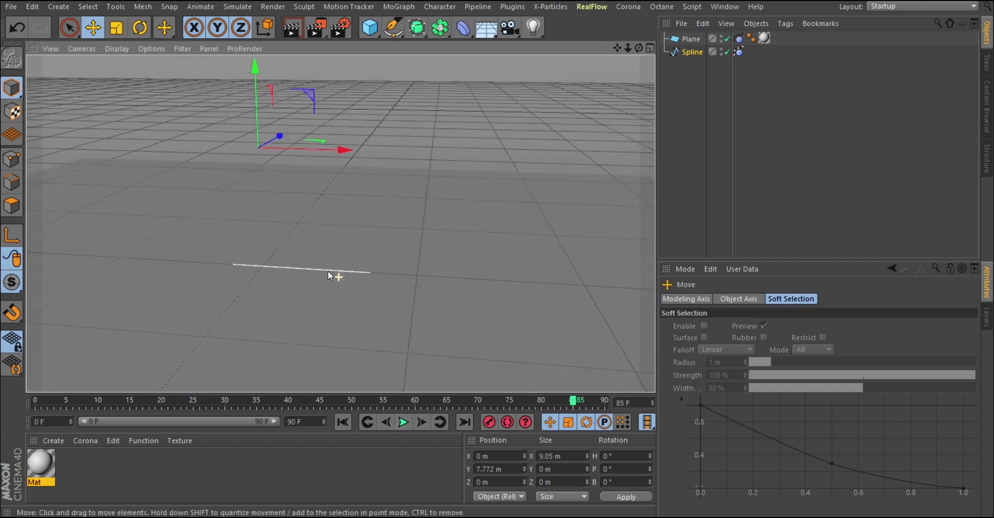
{"action": "left_click_drag", "start_coordinate": [328, 270], "coordinate": [324, 270], "text": "alt"}
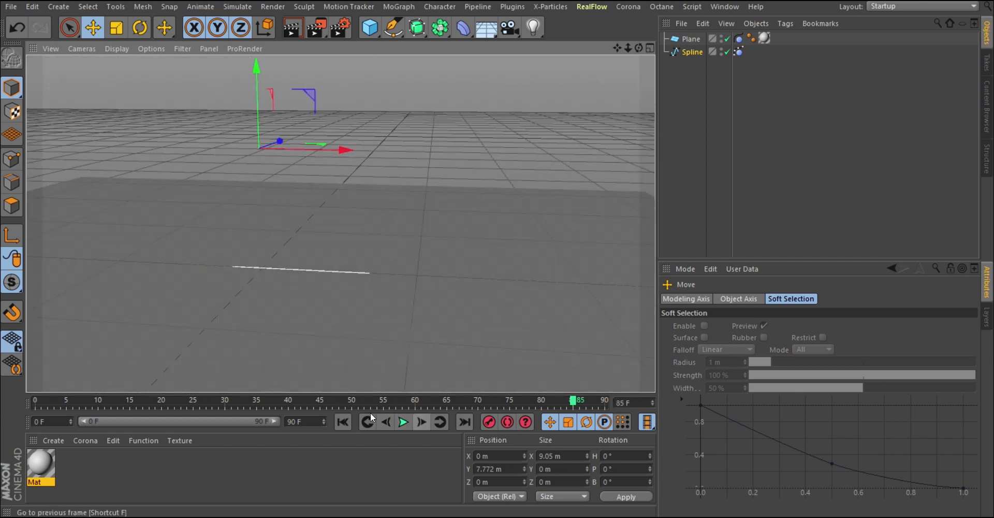
{"action": "left_click", "coordinate": [342, 421]}
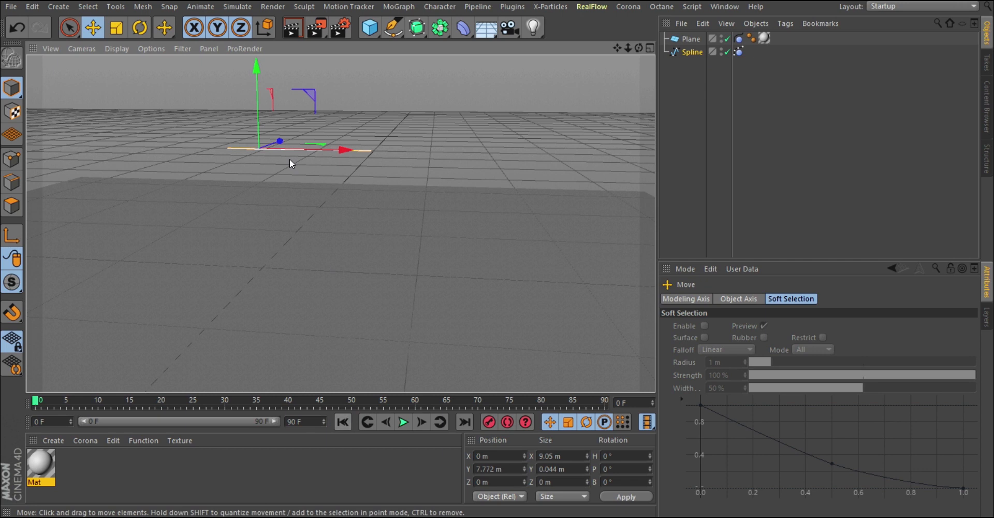
- Set the bounce of the plane's Hair Collider tag to 0%
{"action": "left_click", "coordinate": [739, 51]}
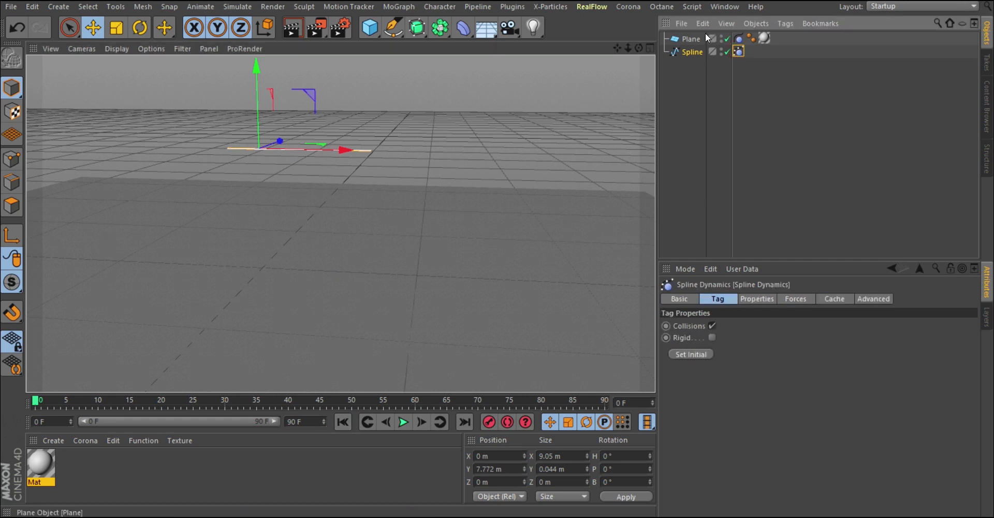
{"action": "left_click", "coordinate": [739, 39]}
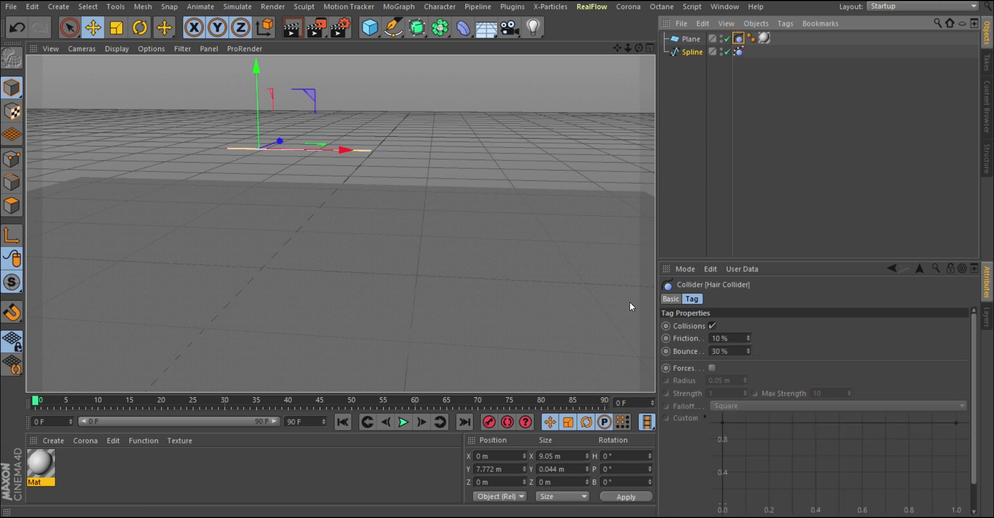
{"action": "double_click", "coordinate": [736, 351]}
{"action": "type", "text": "0"}
{"action": "key", "text": "Return"}
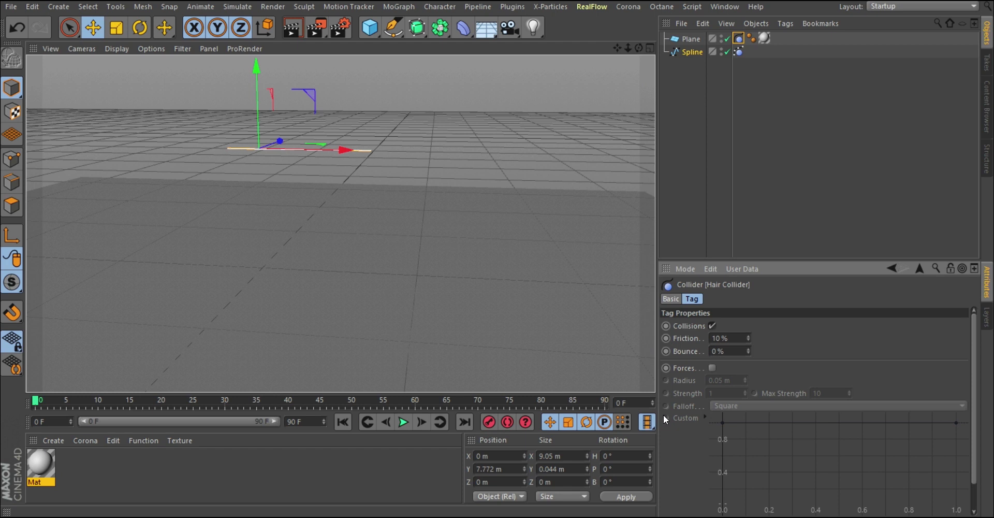
- Play the simulation to check the spline's landing with zero bounce, and rewind to frame 0
{"action": "left_click", "coordinate": [402, 422]}
{"action": "left_click_drag", "start_coordinate": [312, 276], "coordinate": [371, 404], "text": "alt"}
{"action": "left_click", "coordinate": [402, 421]}
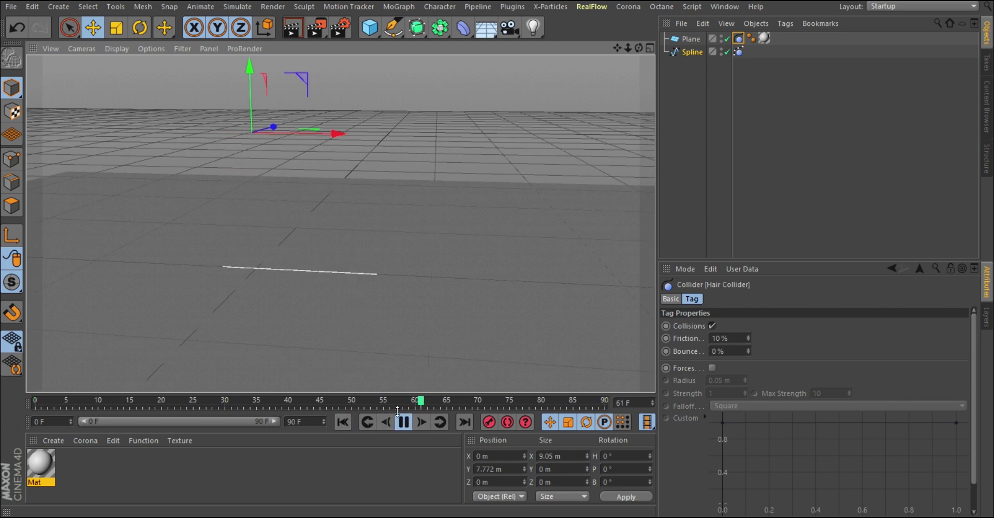
{"action": "left_click", "coordinate": [403, 421]}
{"action": "left_click", "coordinate": [343, 421]}
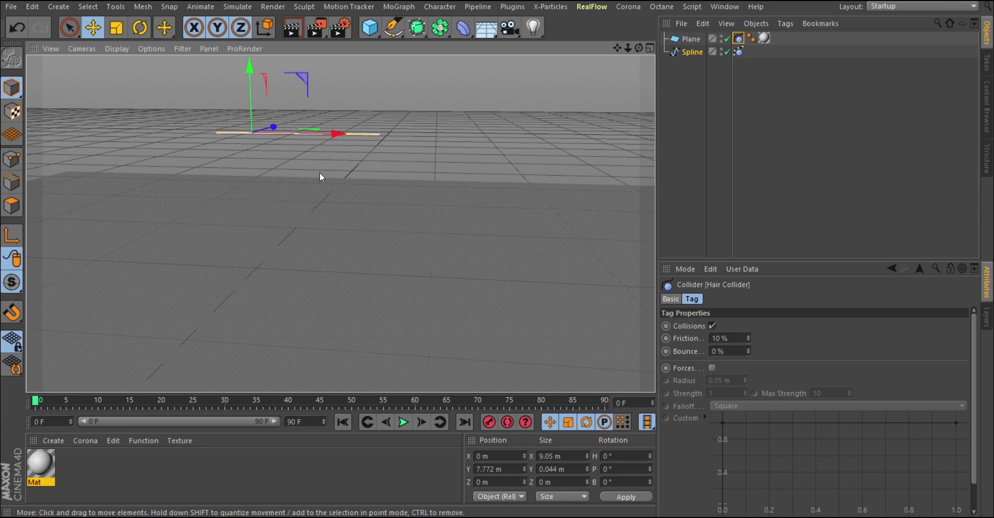
{"action": "left_click_drag", "start_coordinate": [363, 139], "coordinate": [354, 140], "text": "alt"}
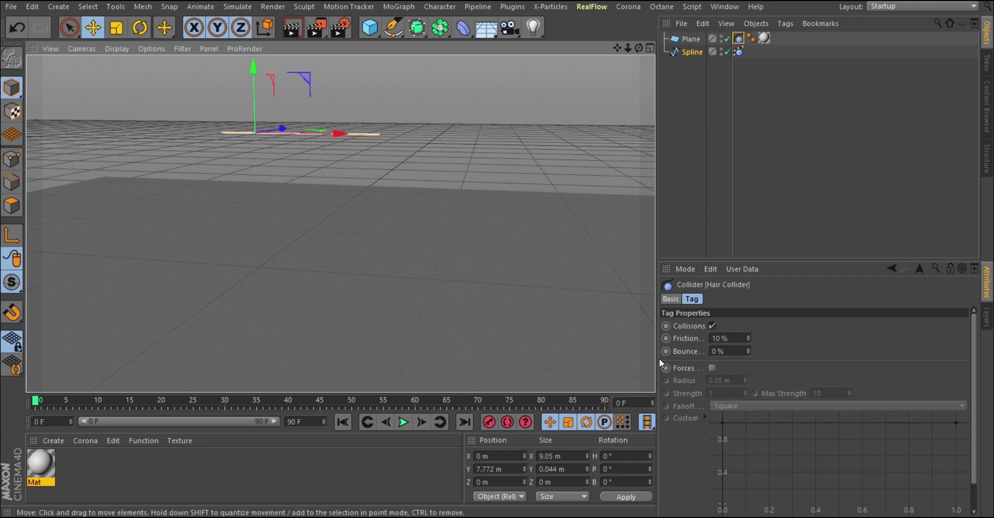
- Set the plane collider's bounce to 100% and play the simulation to watch the spline's rebound
{"action": "left_click_drag", "start_coordinate": [728, 354], "coordinate": [678, 345]}
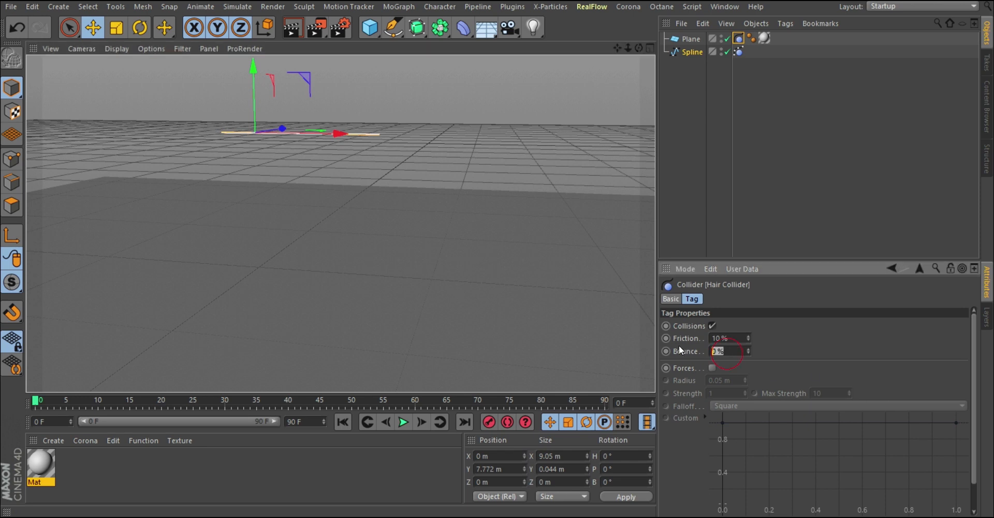
{"action": "type", "text": "100"}
{"action": "key", "text": "Return"}
{"action": "left_click", "coordinate": [402, 423]}
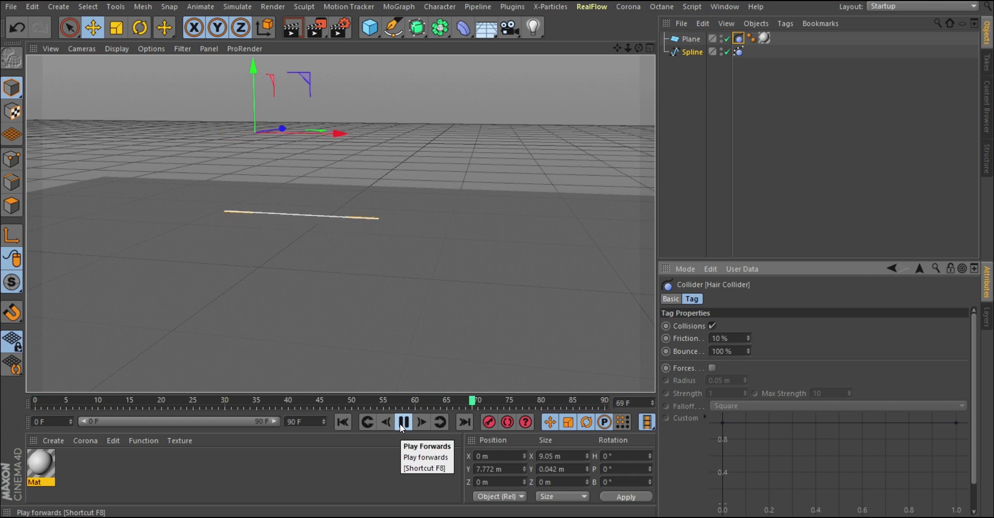
{"action": "left_click", "coordinate": [400, 423]}
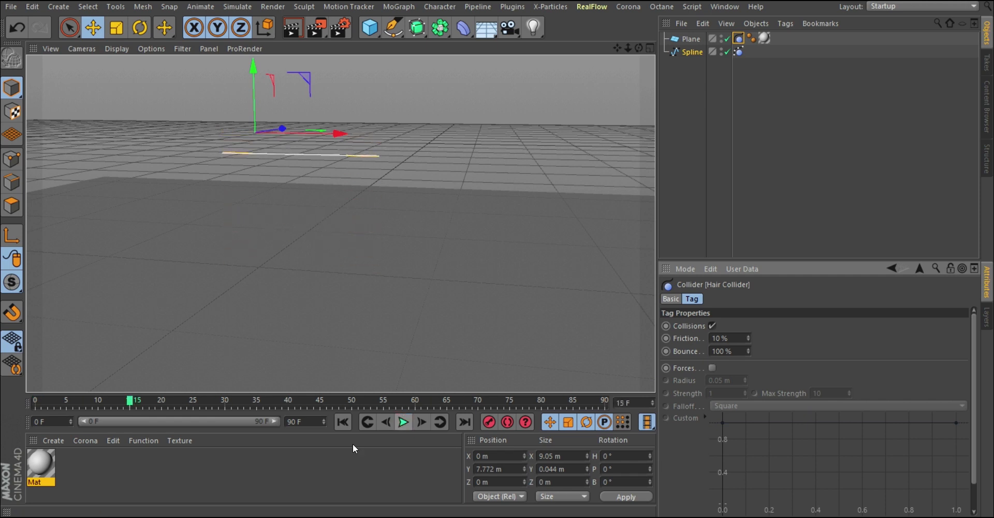
- Extend the project length to 300 frames and stretch the preview range to the full length
{"action": "left_click", "coordinate": [297, 421]}
{"action": "type", "text": "300"}
{"action": "key", "text": "Return"}
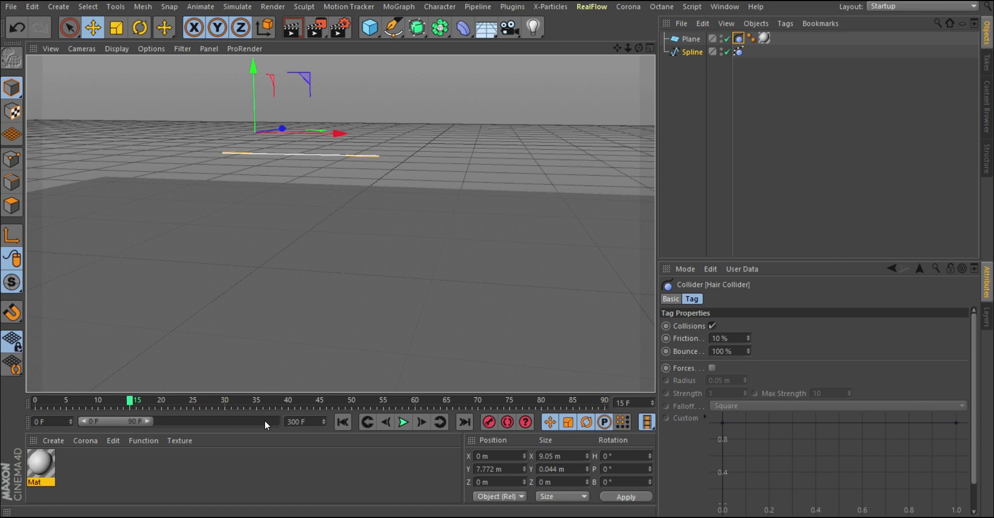
{"action": "left_click_drag", "start_coordinate": [146, 421], "coordinate": [330, 427]}
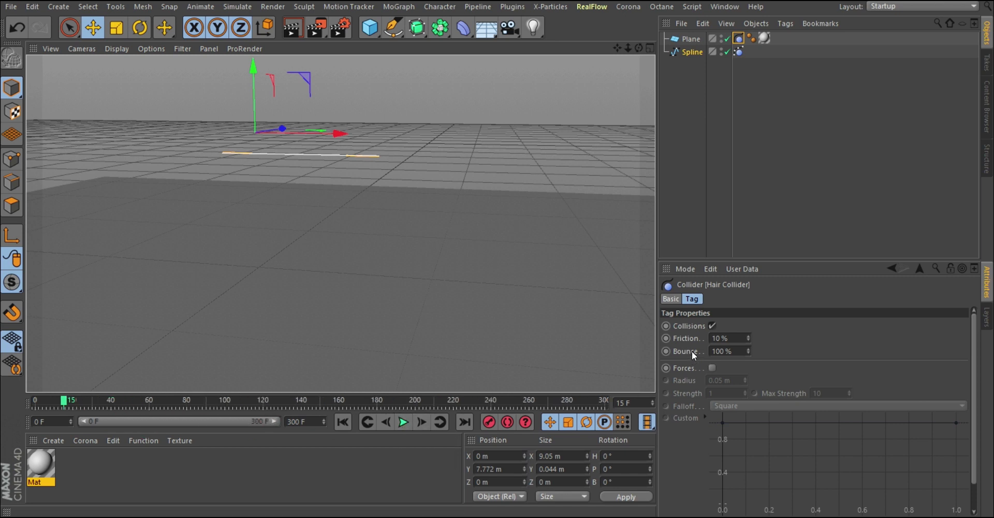
- Review the spline and plane dynamics tags, play the extended simulation at full bounce, and rewind to frame 0
{"action": "left_click", "coordinate": [739, 51]}
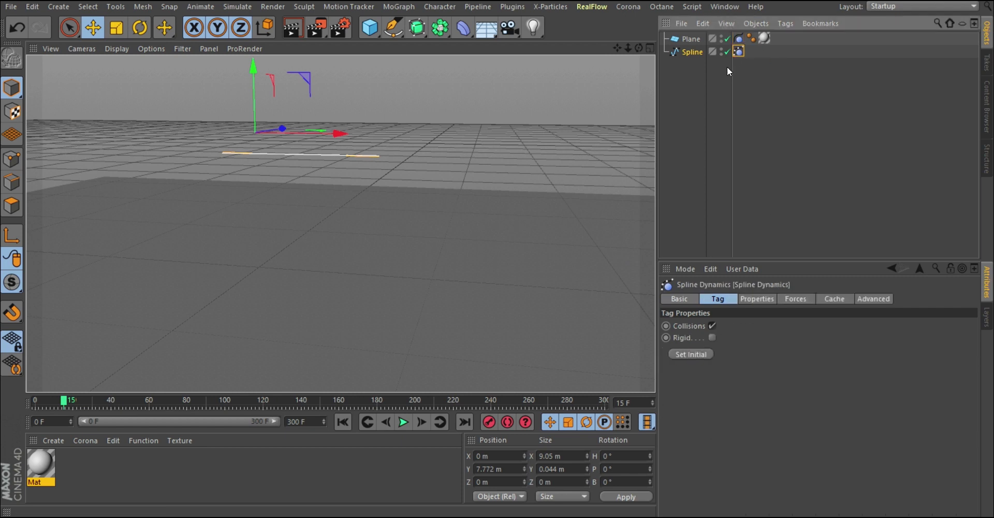
{"action": "left_click", "coordinate": [739, 38]}
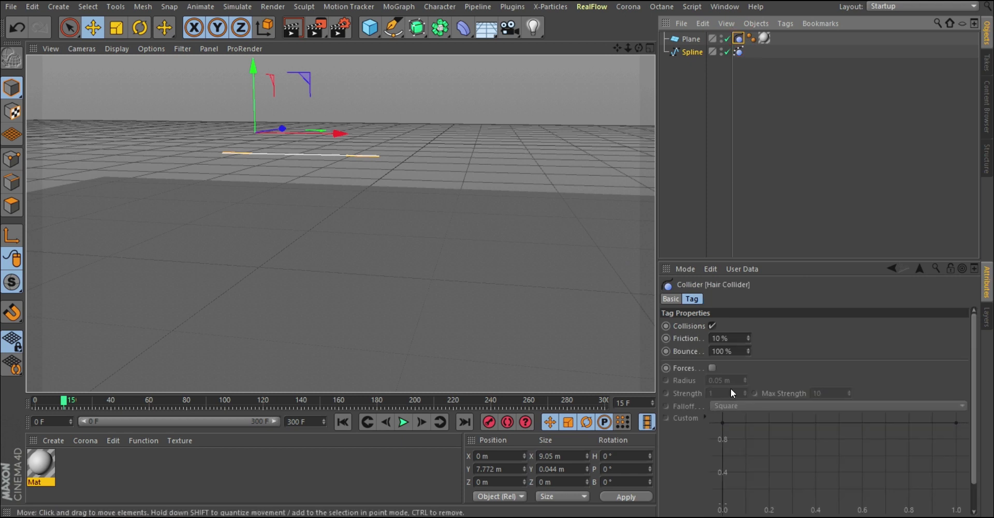
{"action": "left_click", "coordinate": [403, 422]}
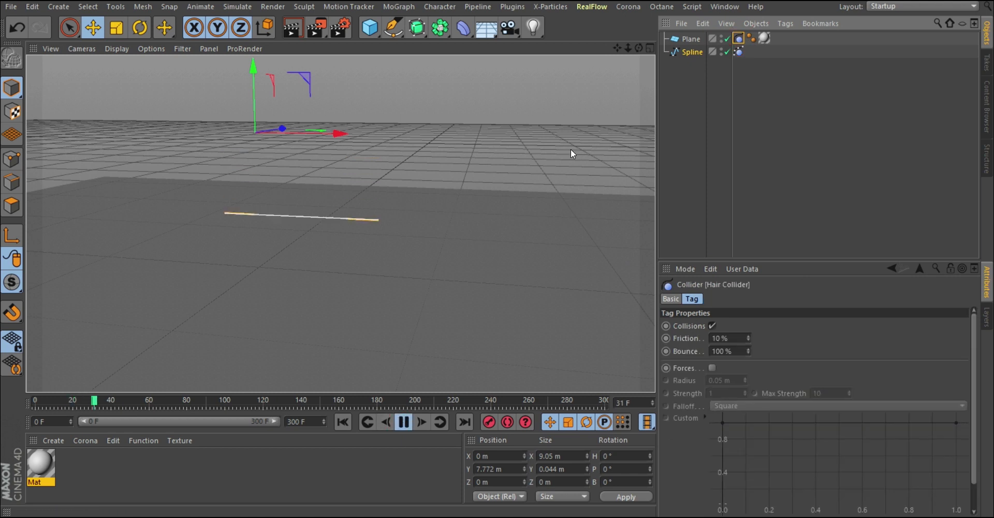
{"action": "left_click", "coordinate": [740, 354]}
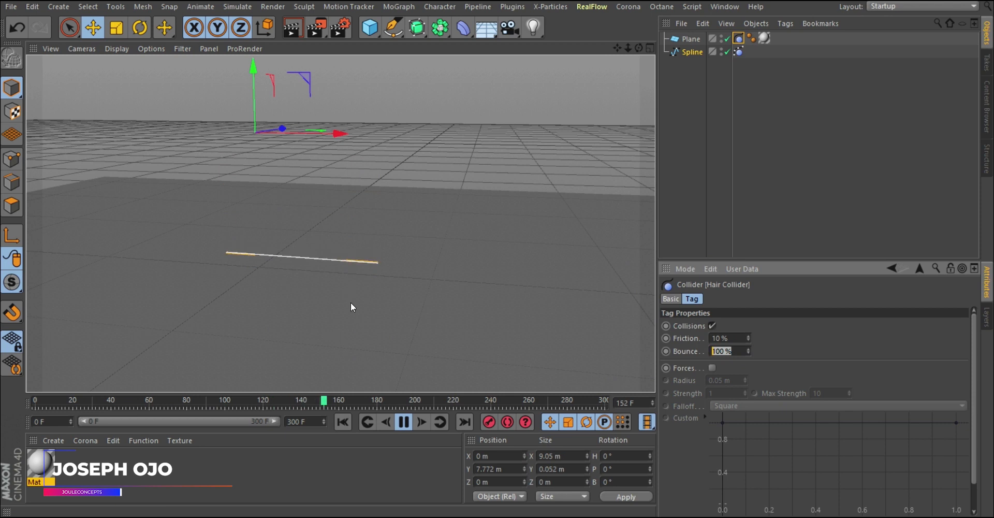
{"action": "left_click", "coordinate": [403, 422]}
{"action": "left_click", "coordinate": [341, 421]}
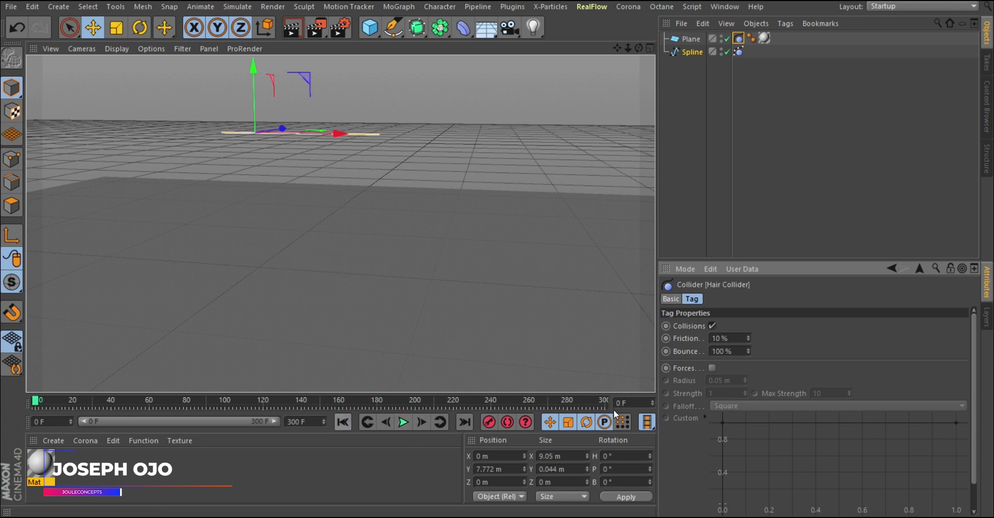
- Set the plane collider's bounce to 10% and play the simulation
{"action": "left_click", "coordinate": [725, 352]}
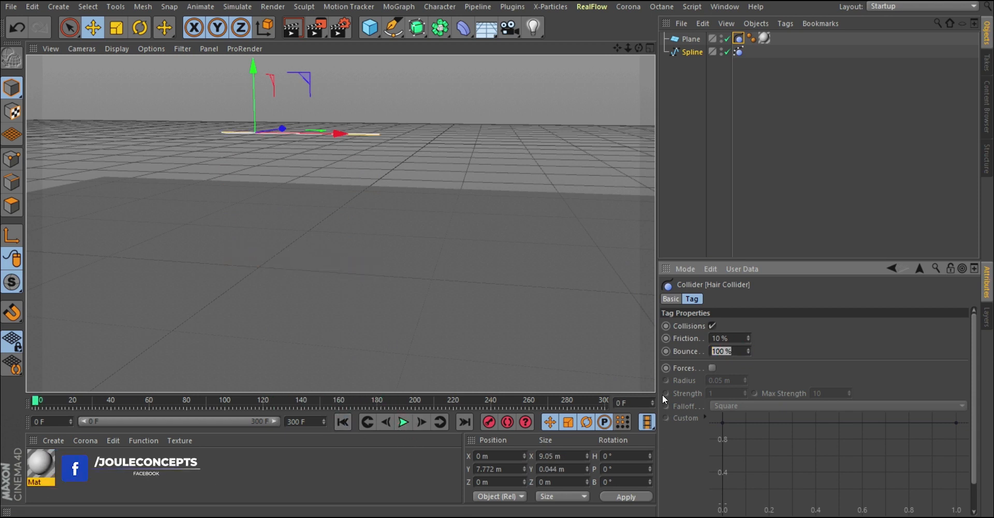
{"action": "type", "text": "10"}
{"action": "key", "text": "Return"}
{"action": "left_click", "coordinate": [403, 422]}
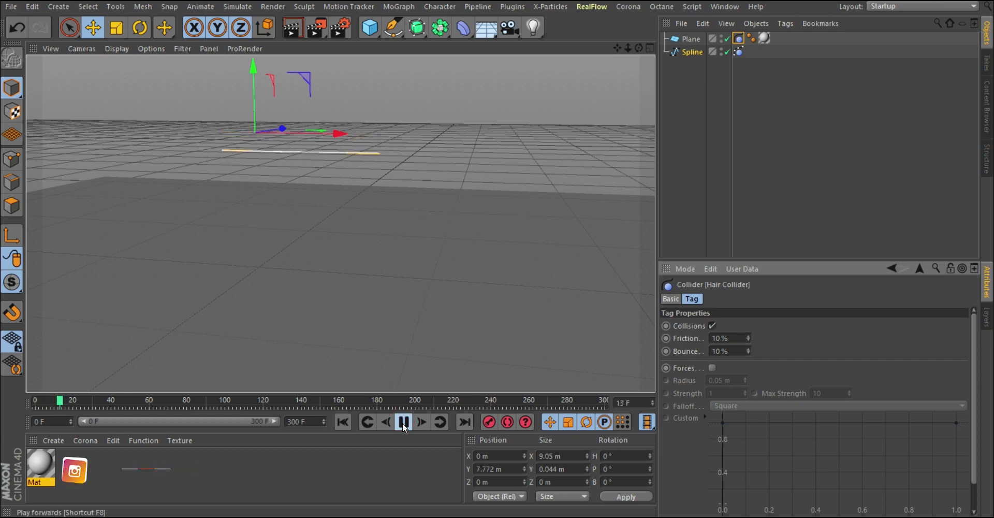
- Stop and rewind the simulation to frame 0, and activate Rotate on the ground plane
{"action": "left_click", "coordinate": [404, 422]}
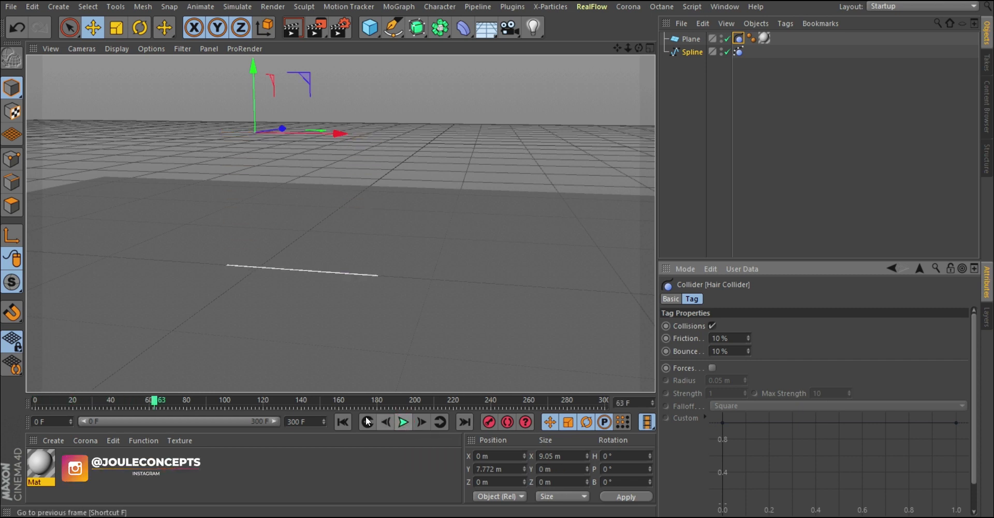
{"action": "left_click", "coordinate": [342, 422]}
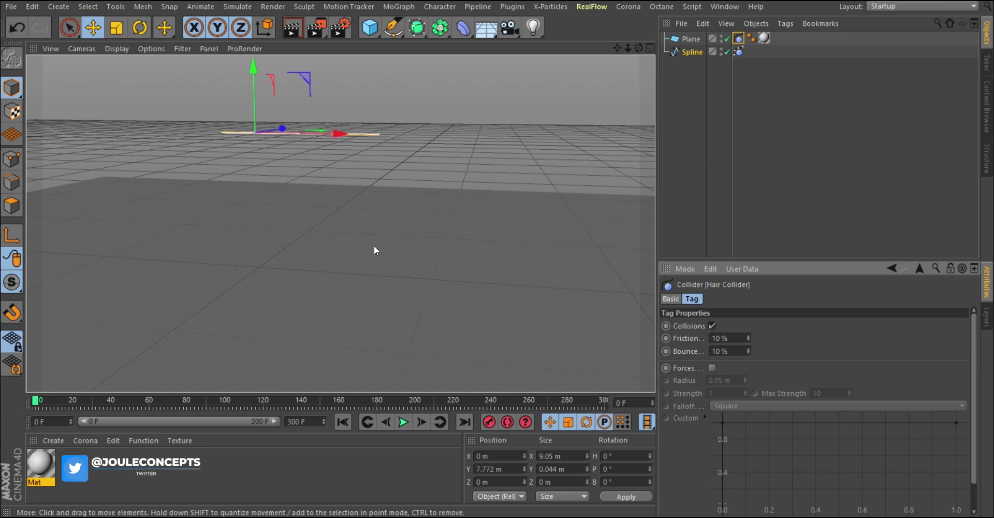
{"action": "left_click", "coordinate": [273, 315]}
{"action": "key", "text": "r"}
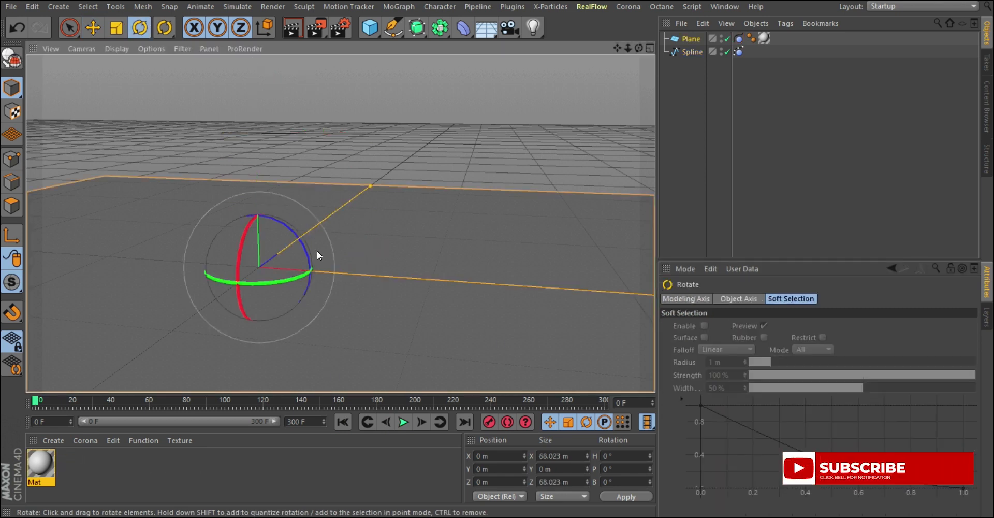
{"action": "left_click_drag", "start_coordinate": [304, 248], "coordinate": [301, 236]}
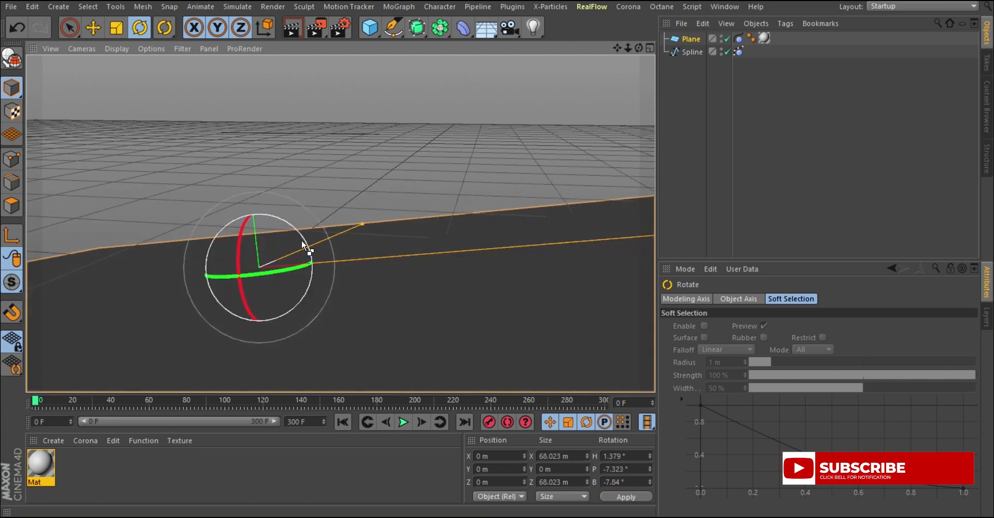
{"action": "key", "text": "ctrl+z"}
{"action": "key", "text": "ctrl+z"}
{"action": "key", "text": "ctrl+z"}
{"action": "key", "text": "ctrl+z"}
{"action": "key", "text": "ctrl+z"}
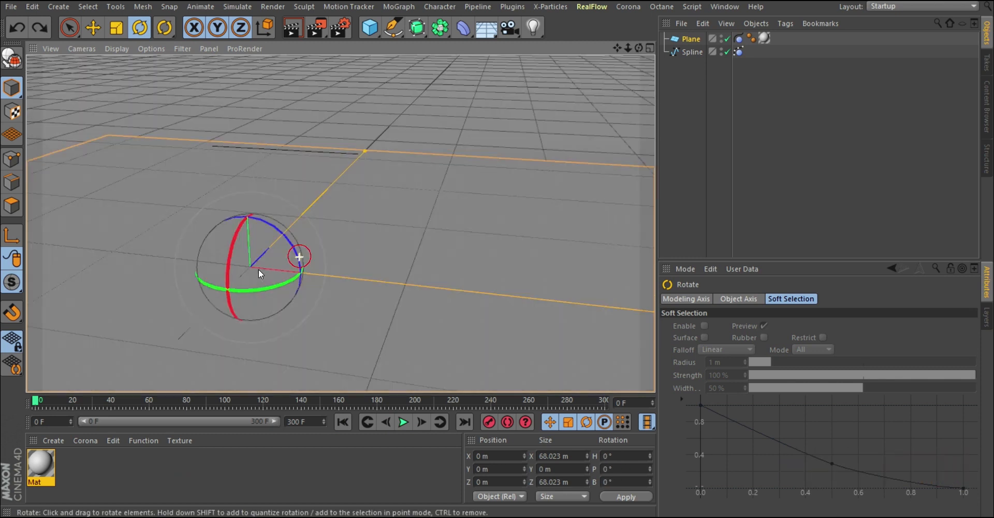
- Tilt the ground plane to a pitch of about 16.9° so it forms a slope beneath the spline
{"action": "left_click_drag", "start_coordinate": [259, 270], "coordinate": [228, 254], "text": "alt"}
{"action": "left_click_drag", "start_coordinate": [216, 212], "coordinate": [213, 214]}
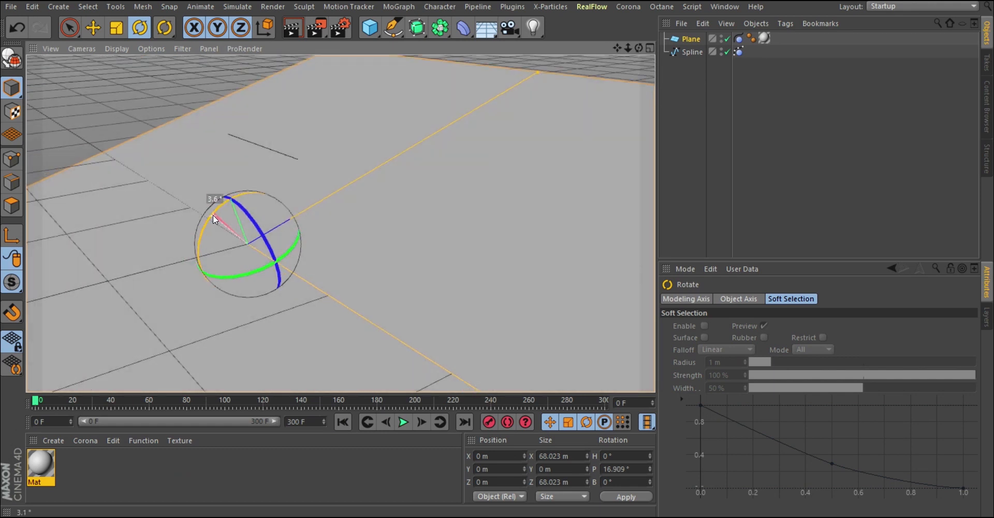
{"action": "mouse_move", "coordinate": [306, 266]}
{"action": "left_mouse_down", "text": "alt"}
{"action": "mouse_move", "coordinate": [318, 235]}
{"action": "mouse_move", "coordinate": [323, 263]}
{"action": "left_mouse_up", "text": "alt"}
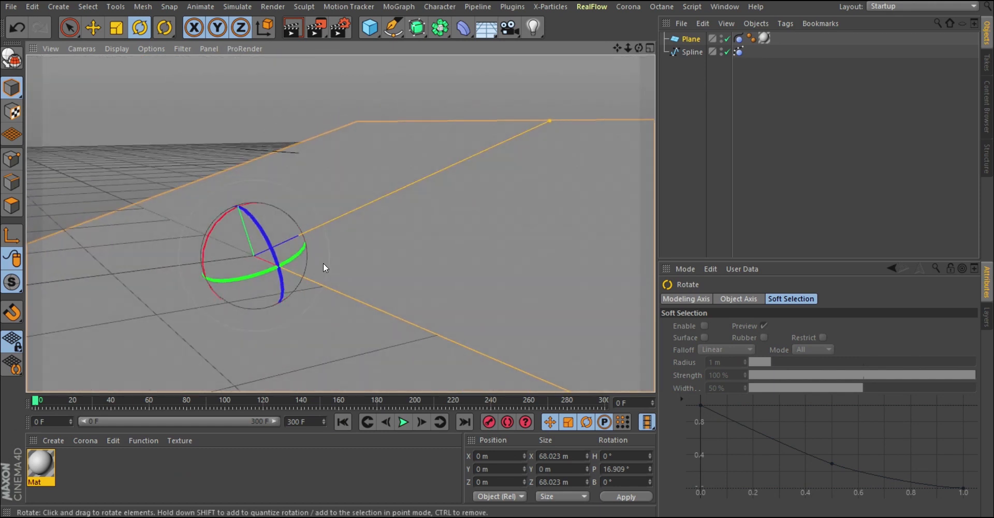
- Play the simulation twice to watch the spline land on the tilted plane, rewinding to frame 0 after each run
{"action": "left_click", "coordinate": [403, 422]}
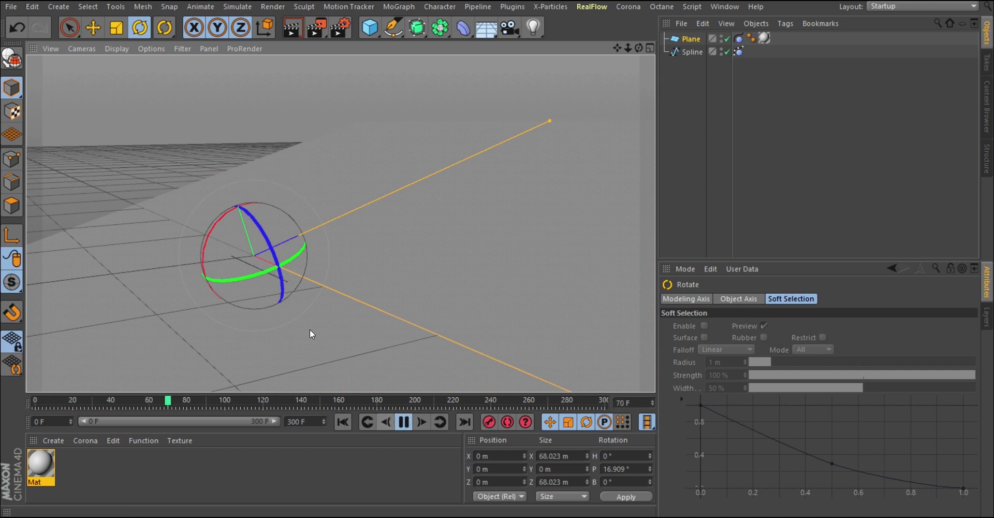
{"action": "left_click", "coordinate": [402, 421]}
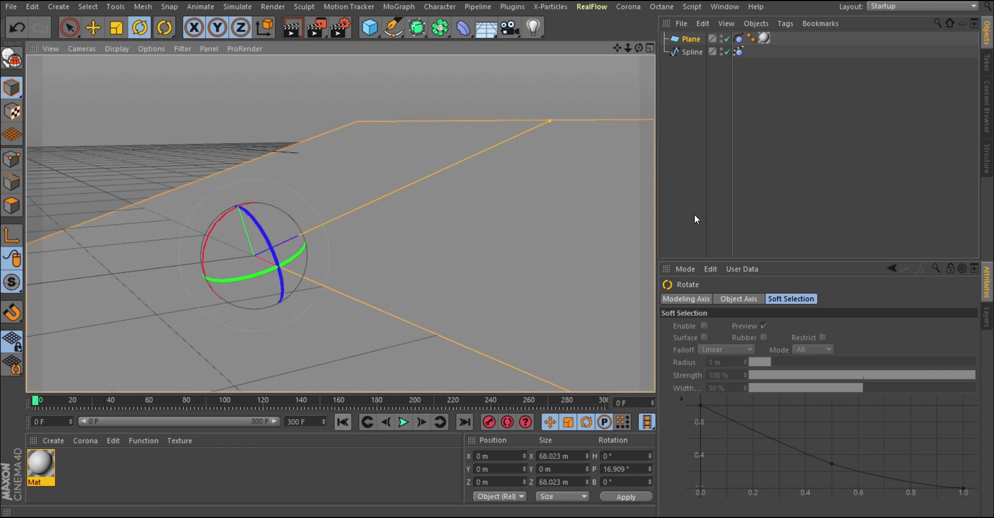
{"action": "left_click", "coordinate": [342, 422]}
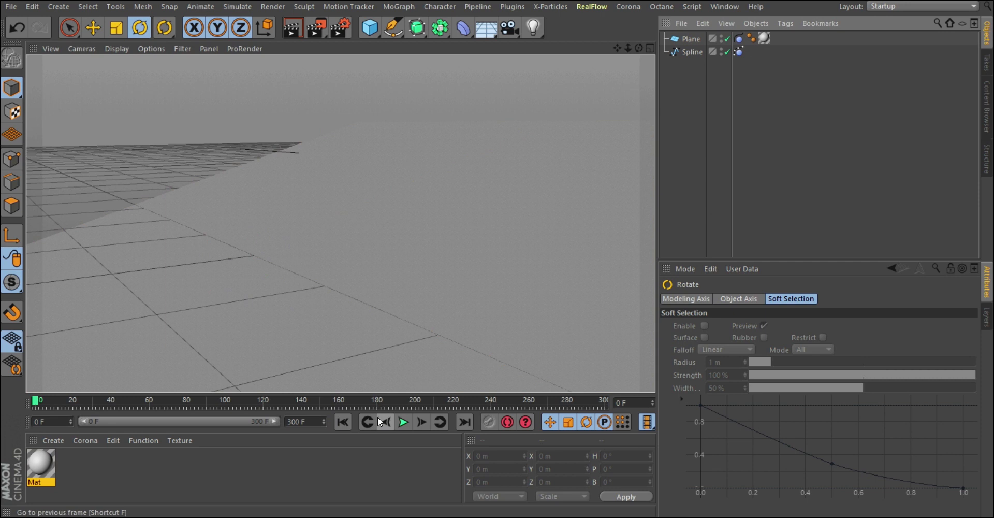
{"action": "left_click", "coordinate": [405, 421]}
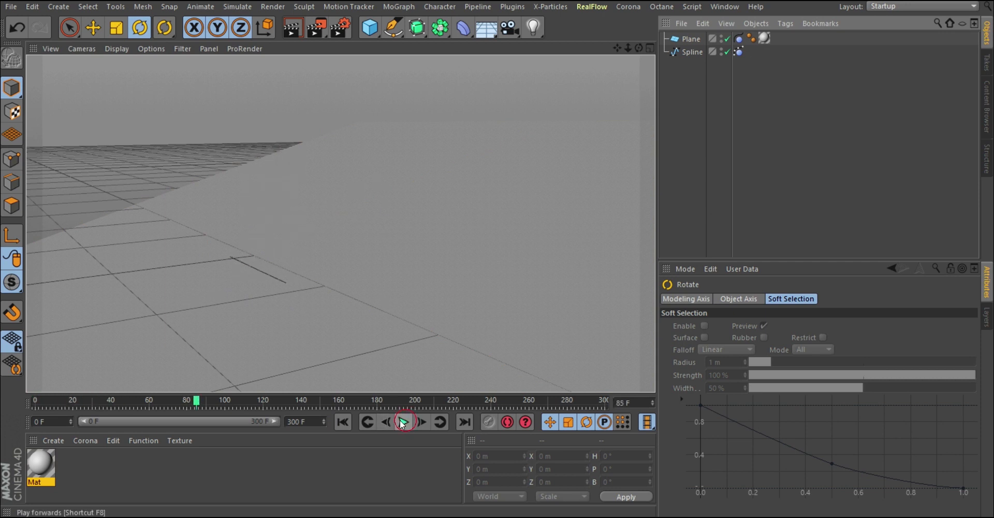
{"action": "left_click", "coordinate": [404, 421]}
{"action": "left_click", "coordinate": [343, 421]}
- Steepen the ground plane's tilt to a pitch of about 23.5° and clear the selection
{"action": "left_click", "coordinate": [413, 280]}
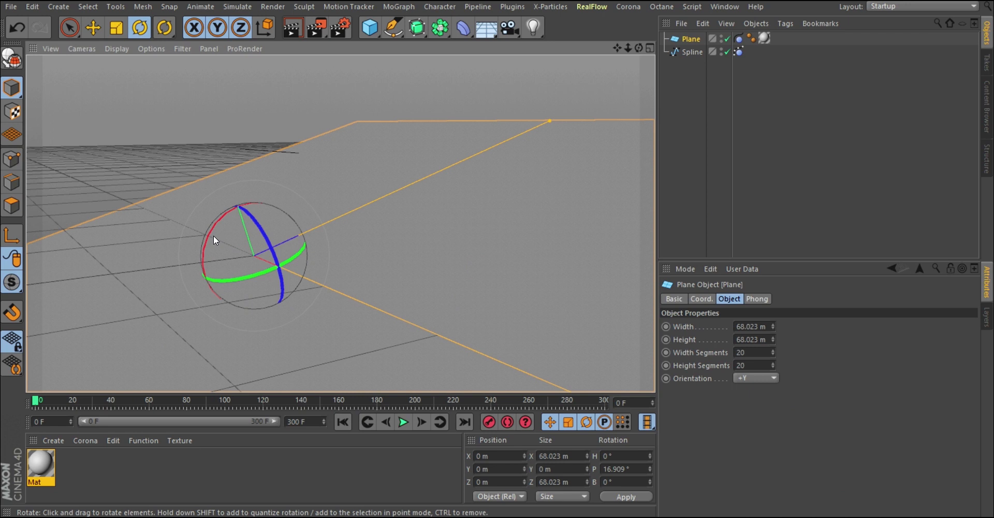
{"action": "left_click_drag", "start_coordinate": [211, 232], "coordinate": [209, 239]}
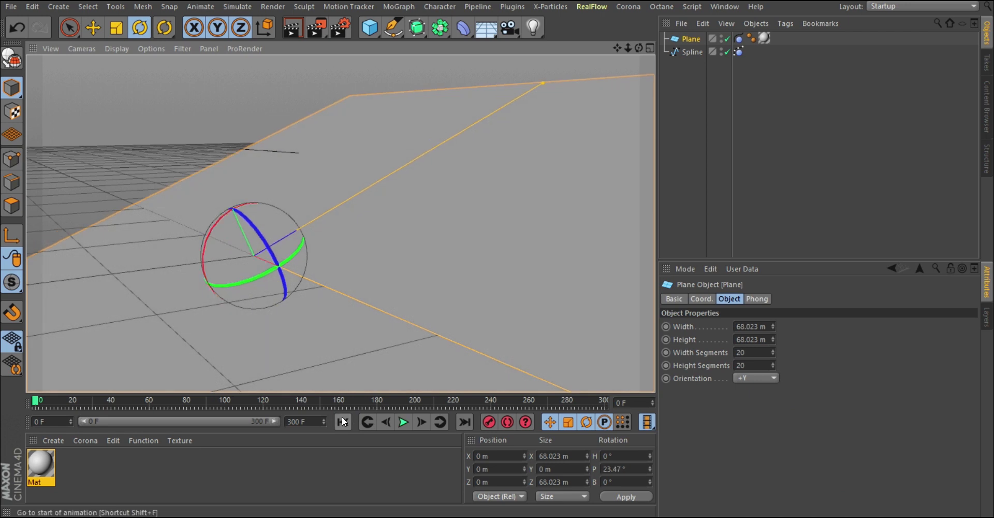
{"action": "left_click", "coordinate": [826, 199]}
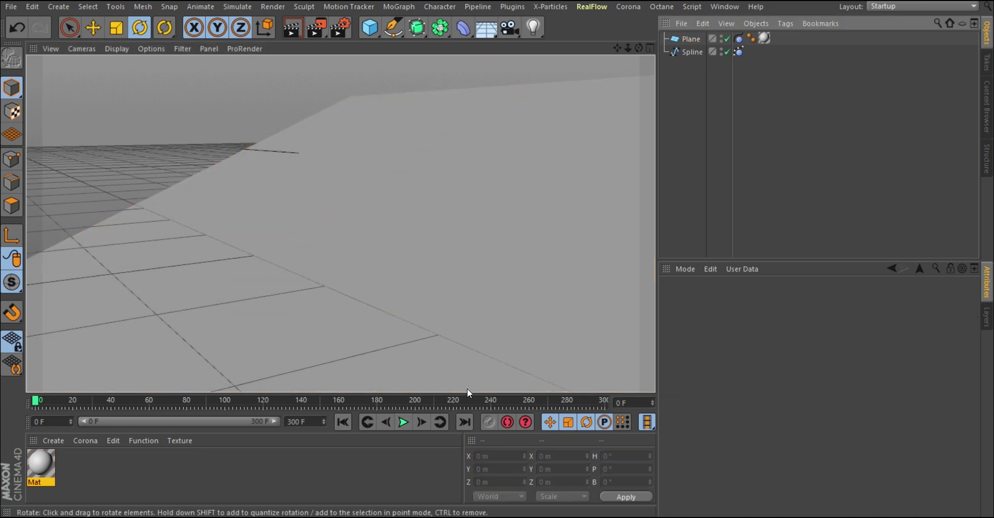
- Play the simulation on the steeper slope and rewind to frame 0
{"action": "left_click", "coordinate": [403, 421]}
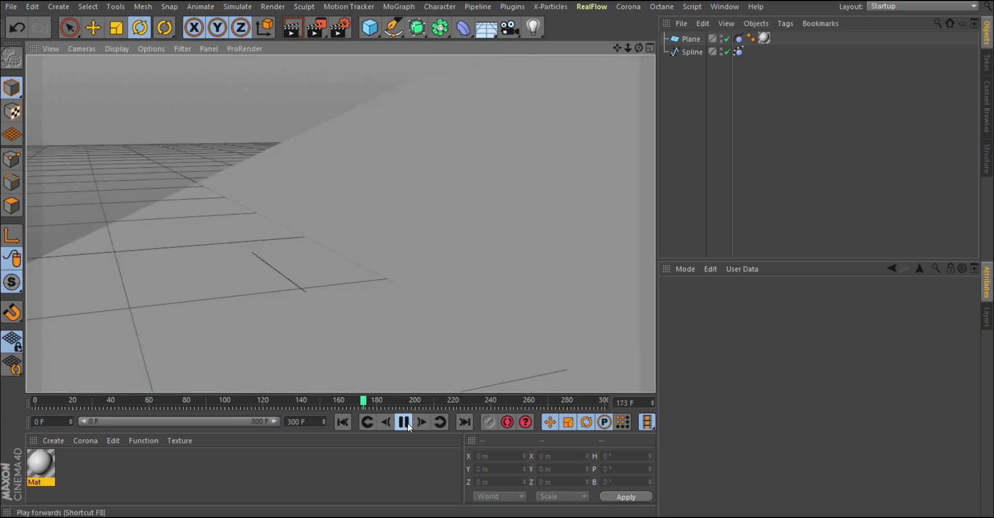
{"action": "left_click", "coordinate": [405, 422]}
{"action": "left_click", "coordinate": [341, 422]}
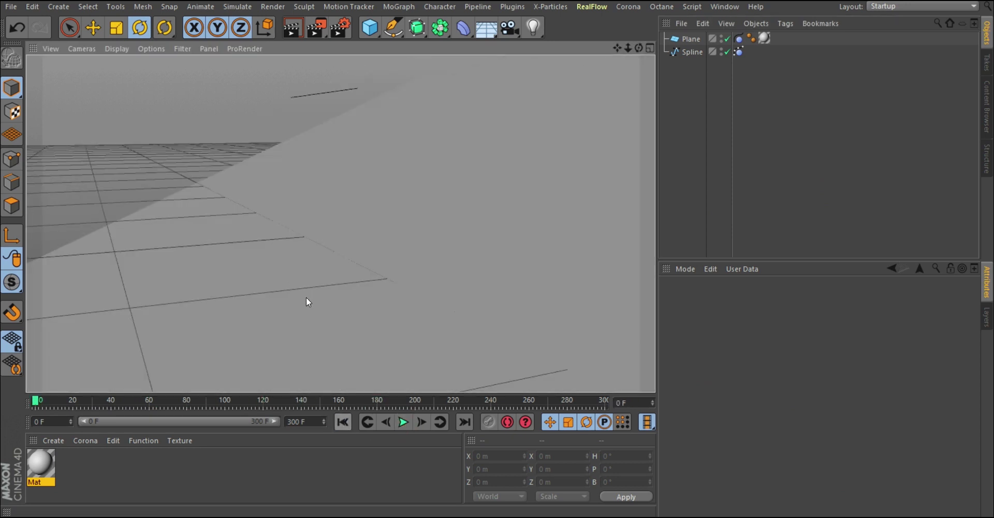
- Set the plane collider's friction to 0%, play the simulation to watch the spline slide, and rewind to frame 0
{"action": "left_click", "coordinate": [739, 38]}
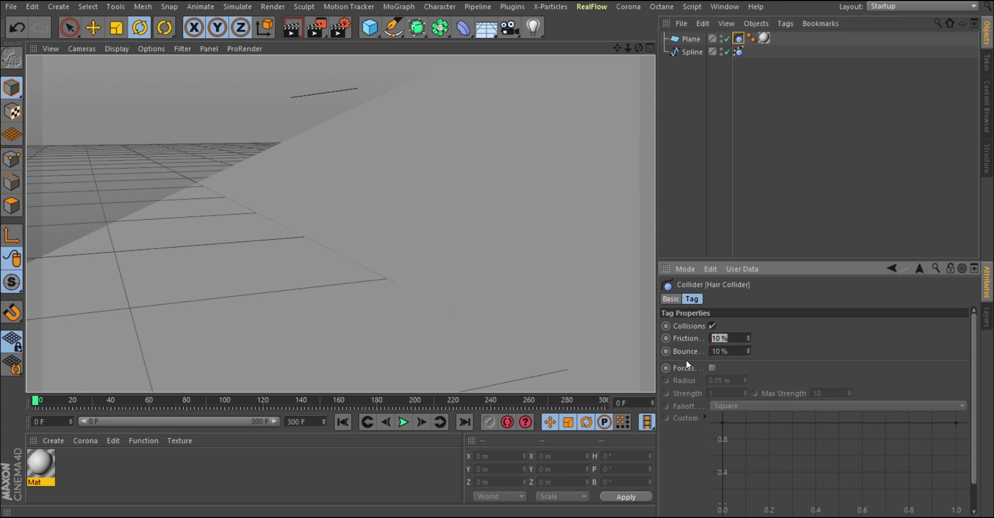
{"action": "type", "text": "0"}
{"action": "key", "text": "Return"}
{"action": "left_click", "coordinate": [402, 422]}
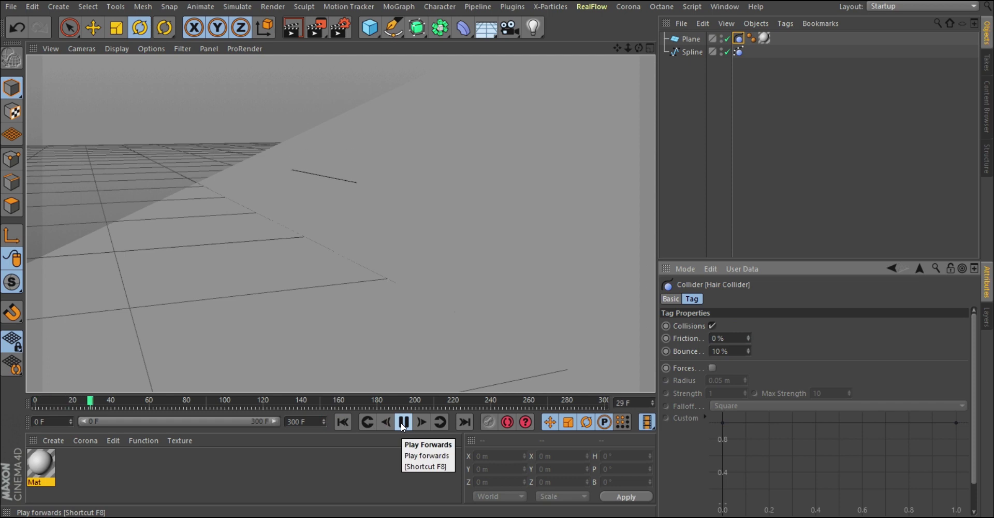
{"action": "left_click_drag", "start_coordinate": [295, 331], "coordinate": [265, 294], "text": "alt"}
{"action": "left_click", "coordinate": [405, 422]}
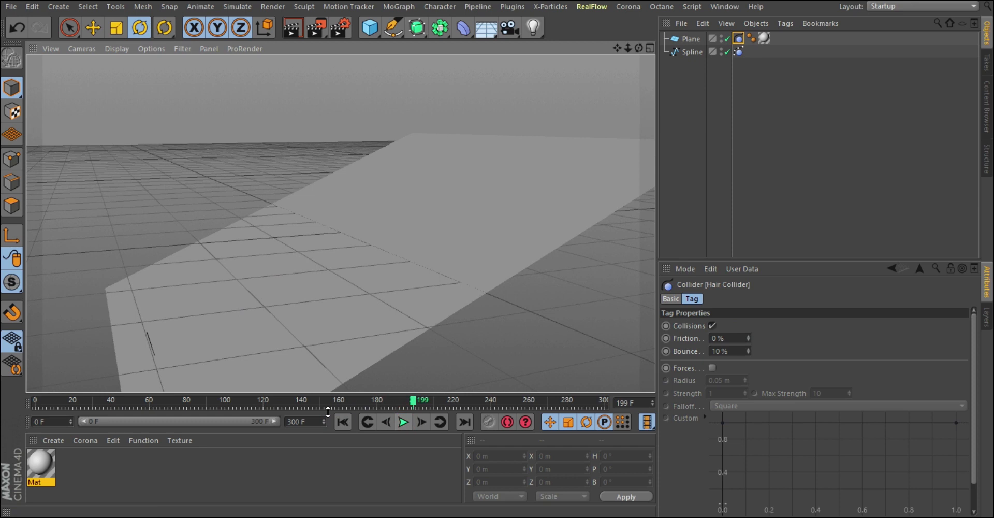
{"action": "left_click", "coordinate": [343, 422]}
- Set the plane collider's friction to 100% and play the simulation, examining the spline's contact with the slope up close
{"action": "left_click_drag", "start_coordinate": [349, 228], "coordinate": [375, 201], "text": "alt"}
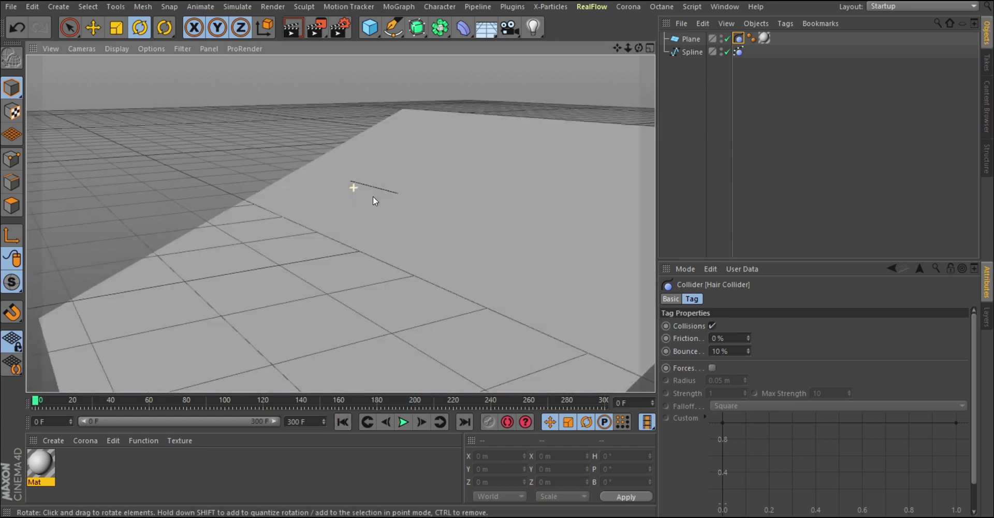
{"action": "left_click", "coordinate": [728, 337]}
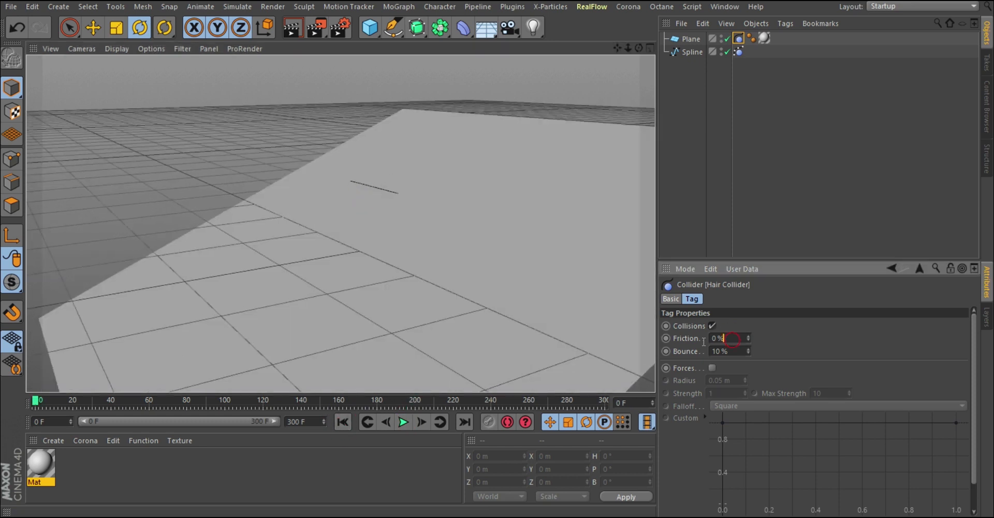
{"action": "type", "text": "100"}
{"action": "key", "text": "Return"}
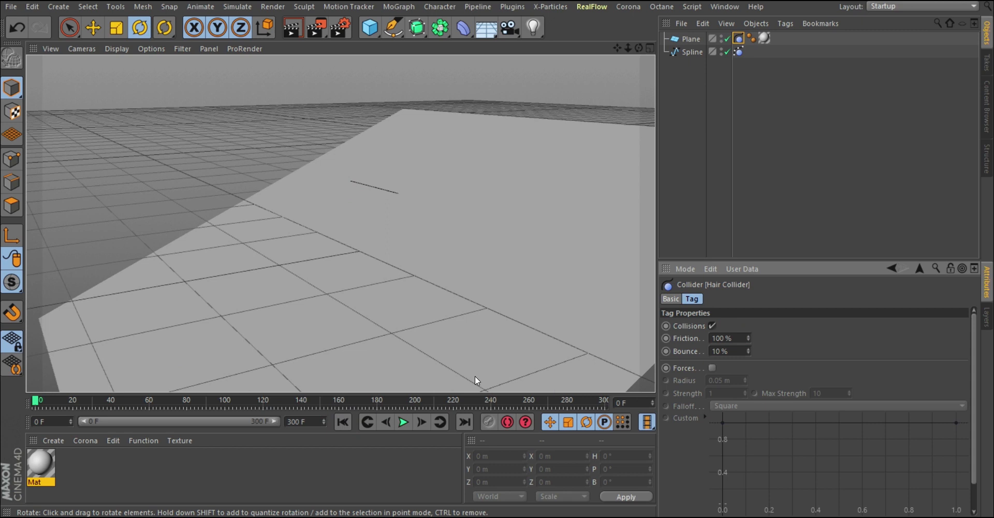
{"action": "left_click", "coordinate": [398, 424]}
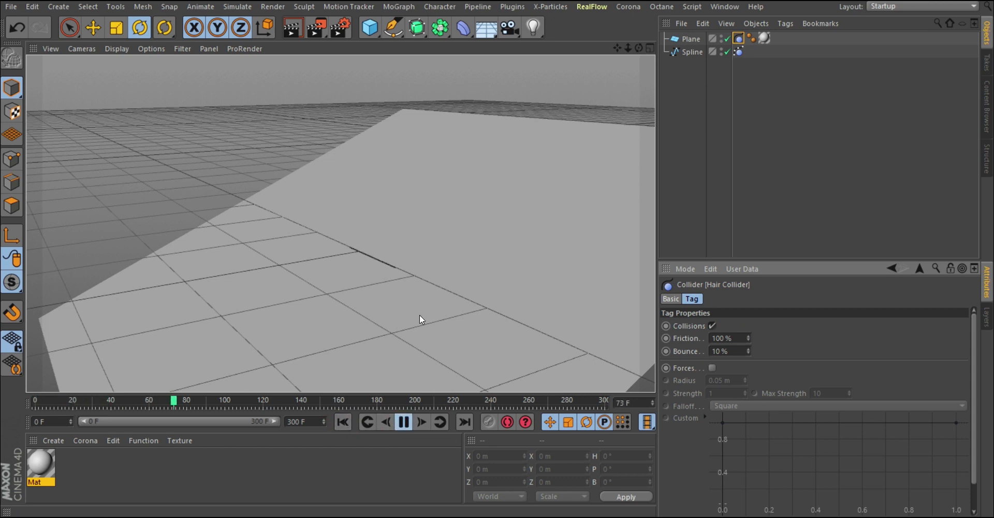
{"action": "scroll", "coordinate": [420, 315], "scroll_direction": "up", "scroll_amount": 5}
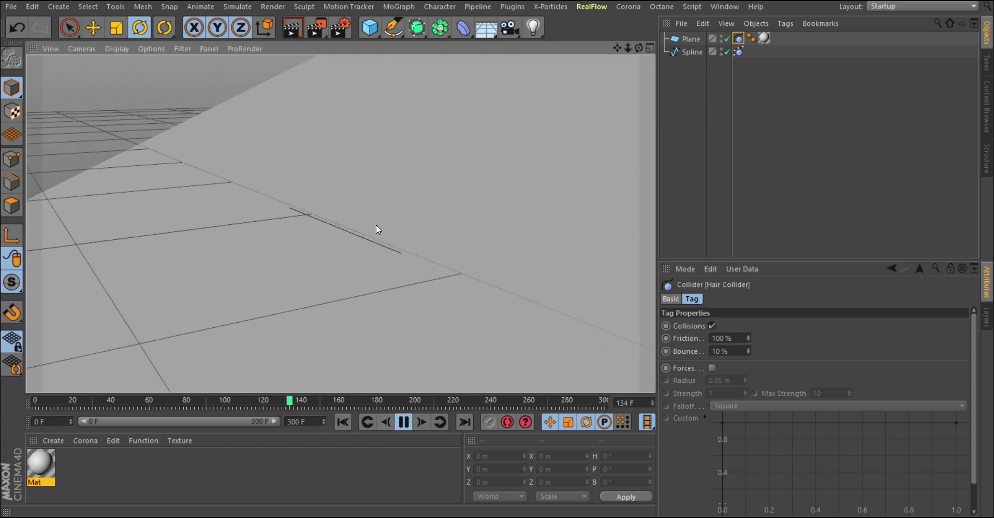
{"action": "scroll", "coordinate": [382, 155], "scroll_direction": "down", "scroll_amount": 3}
{"action": "left_click_drag", "start_coordinate": [329, 293], "coordinate": [369, 340], "text": "alt"}
{"action": "left_click", "coordinate": [404, 422]}
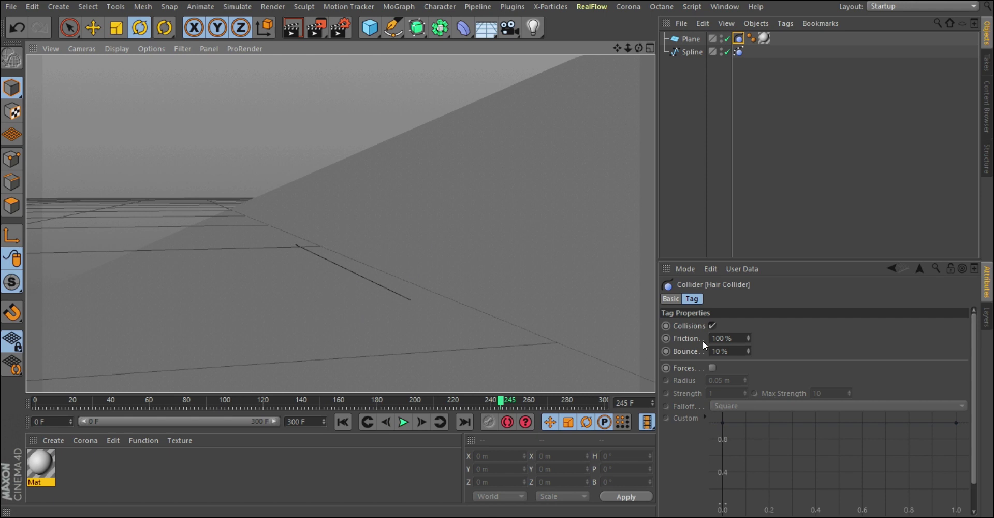
- Set the plane collider's friction to 10%
{"action": "left_click", "coordinate": [722, 338]}
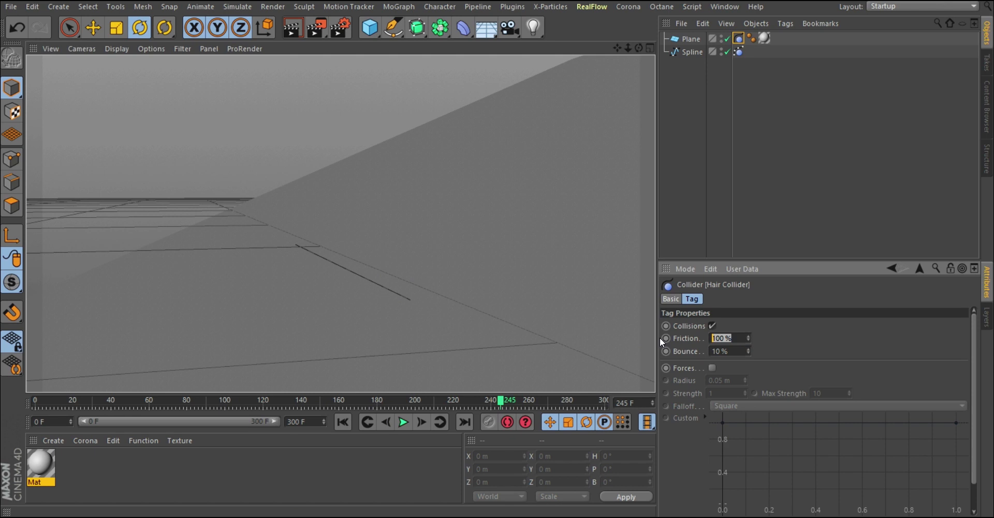
{"action": "type", "text": "10"}
{"action": "key", "text": "Return"}
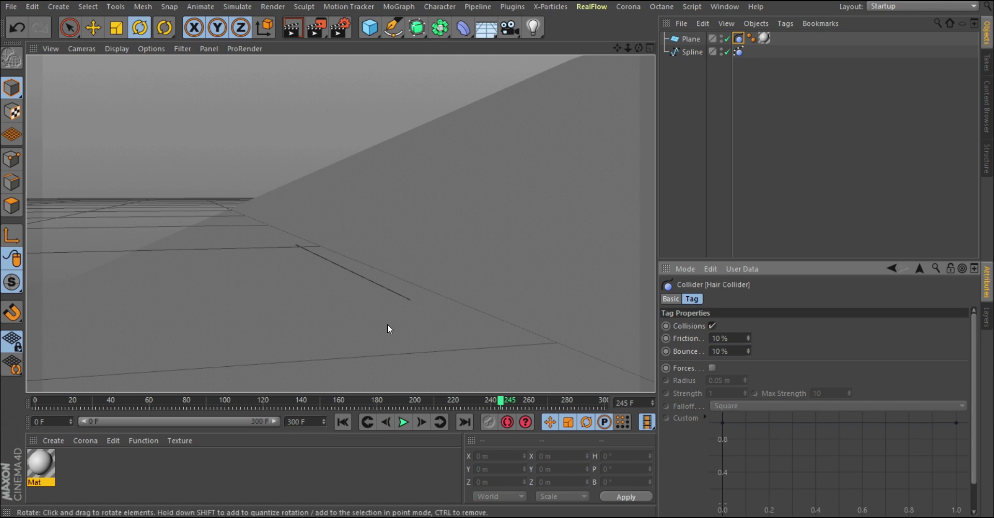
- Test the simulation from frame 0 with the plane collider's collisions disabled, and re-enable collisions after rewinding
{"action": "left_click_drag", "start_coordinate": [388, 325], "coordinate": [409, 293], "text": "alt"}
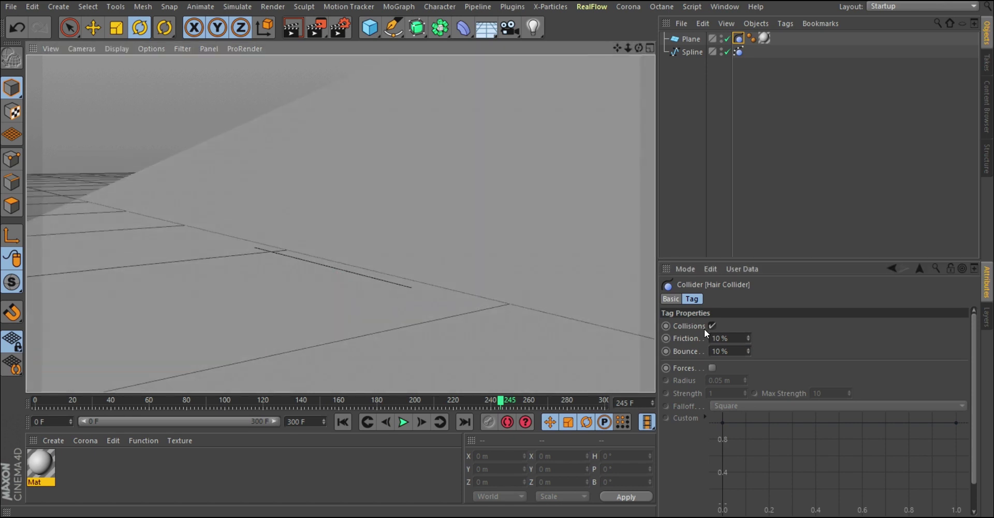
{"action": "left_click_drag", "start_coordinate": [315, 241], "coordinate": [342, 262], "text": "alt"}
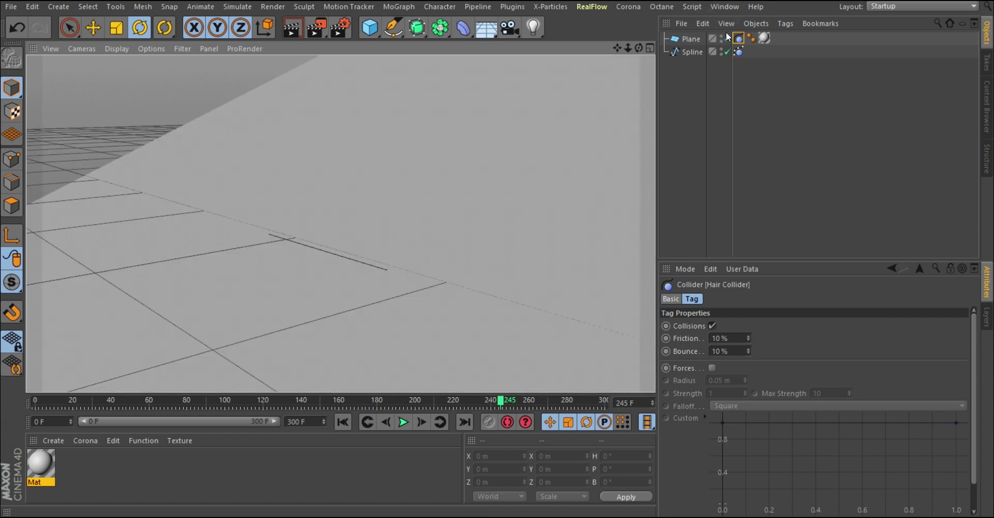
{"action": "left_click_drag", "start_coordinate": [443, 194], "coordinate": [369, 253], "text": "alt"}
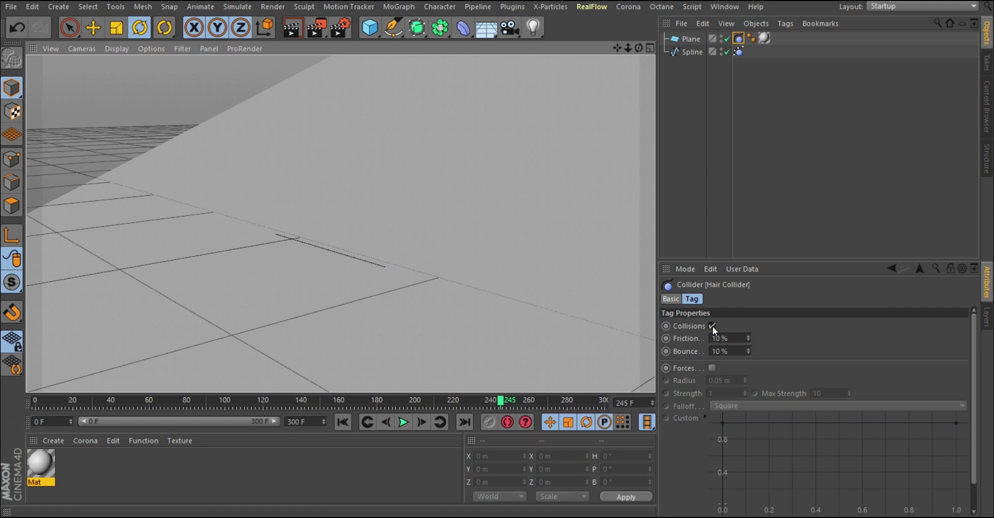
{"action": "left_click", "coordinate": [339, 422]}
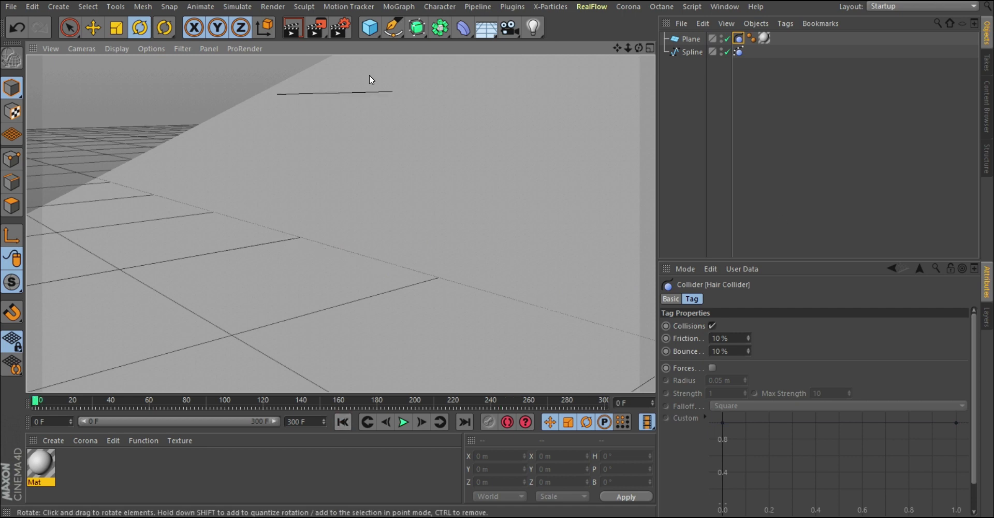
{"action": "left_click", "coordinate": [712, 325]}
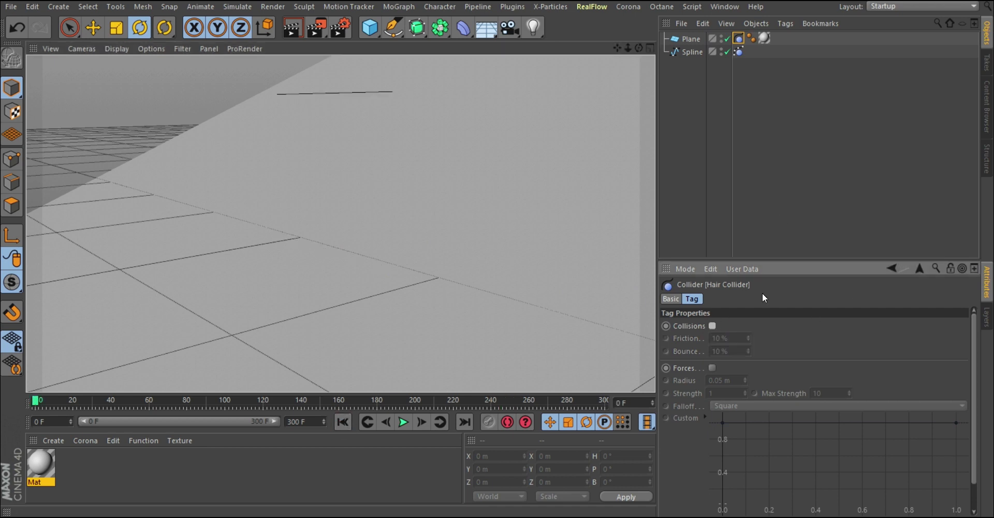
{"action": "left_click", "coordinate": [404, 422]}
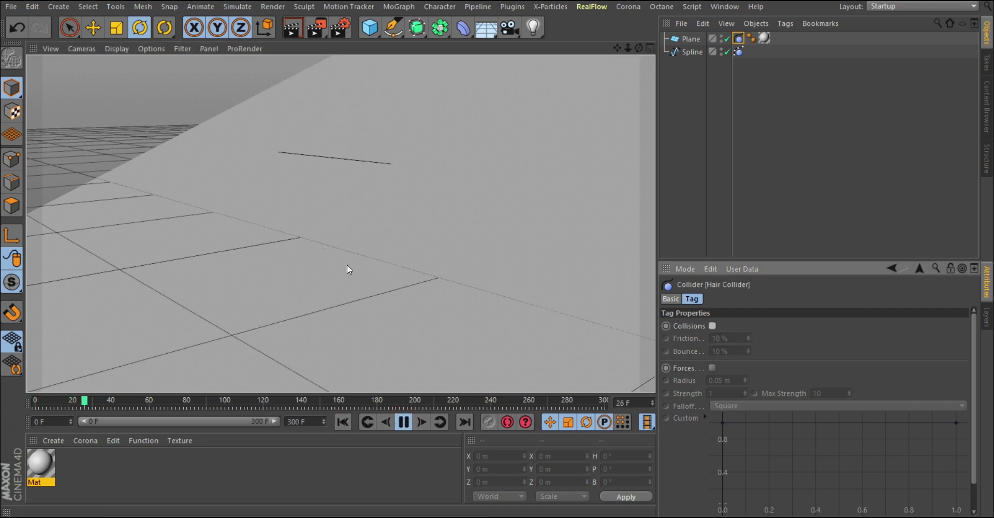
{"action": "left_click", "coordinate": [404, 422]}
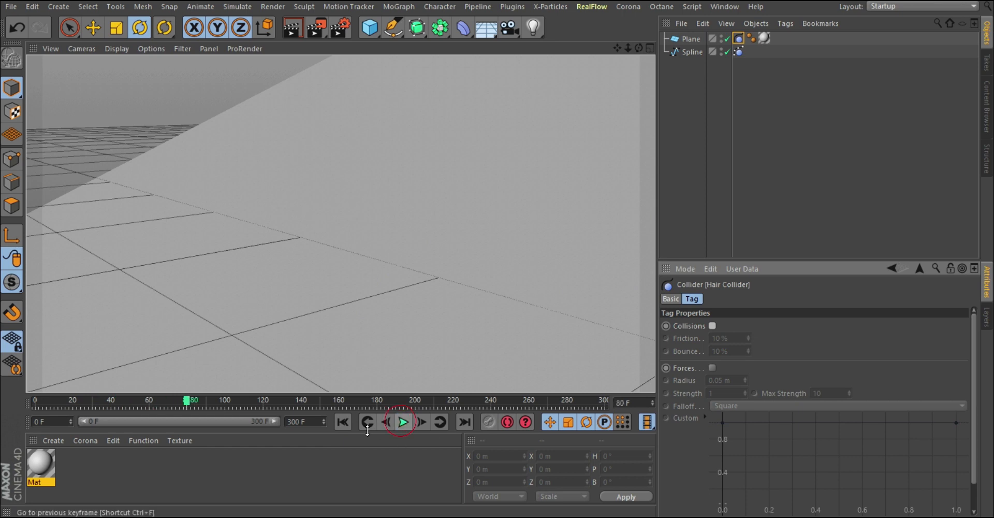
{"action": "left_click", "coordinate": [342, 421]}
{"action": "left_click", "coordinate": [712, 325]}
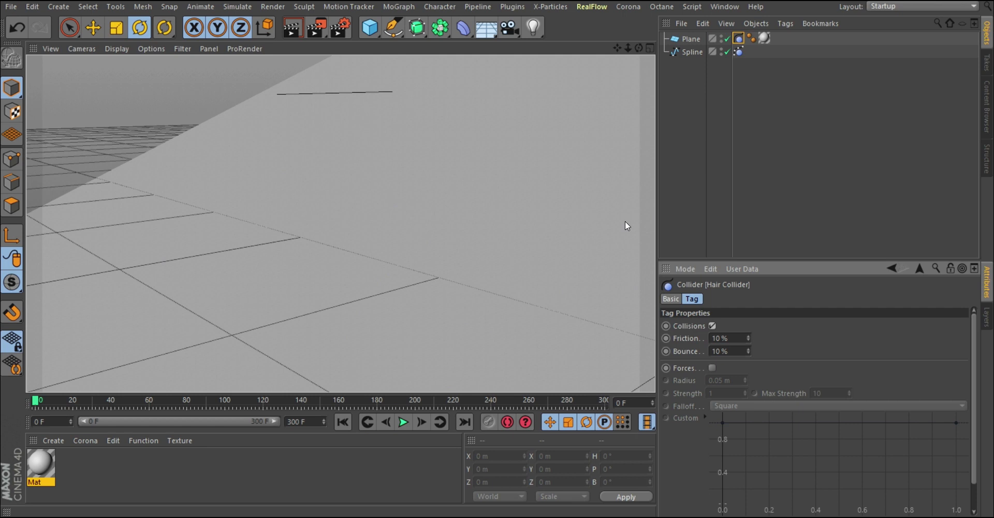
- Turn on the plane collider's forces to examine the radius, strength and falloff options, and turn forces back off
{"action": "left_click", "coordinate": [713, 368]}
{"action": "scroll", "coordinate": [688, 460], "scroll_direction": "down", "scroll_amount": 1}
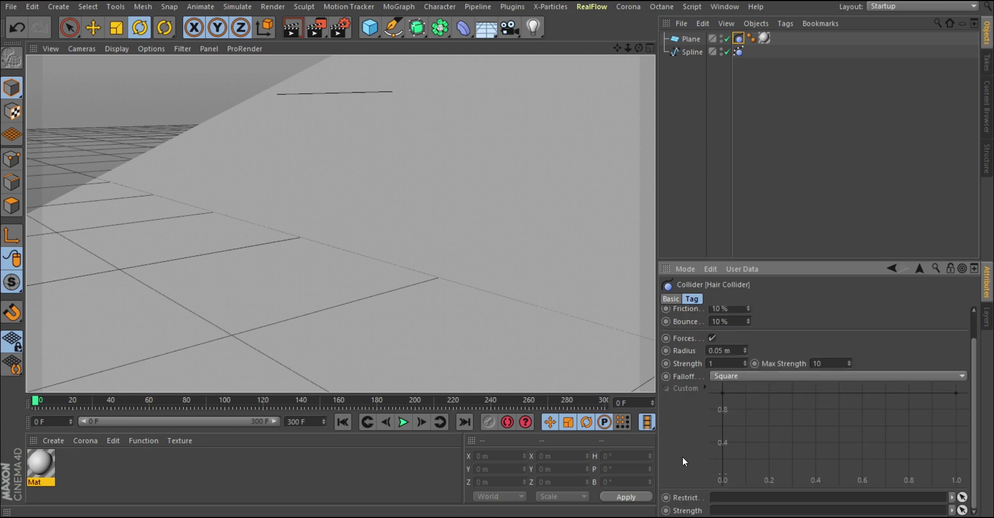
{"action": "scroll", "coordinate": [680, 461], "scroll_direction": "up", "scroll_amount": 1}
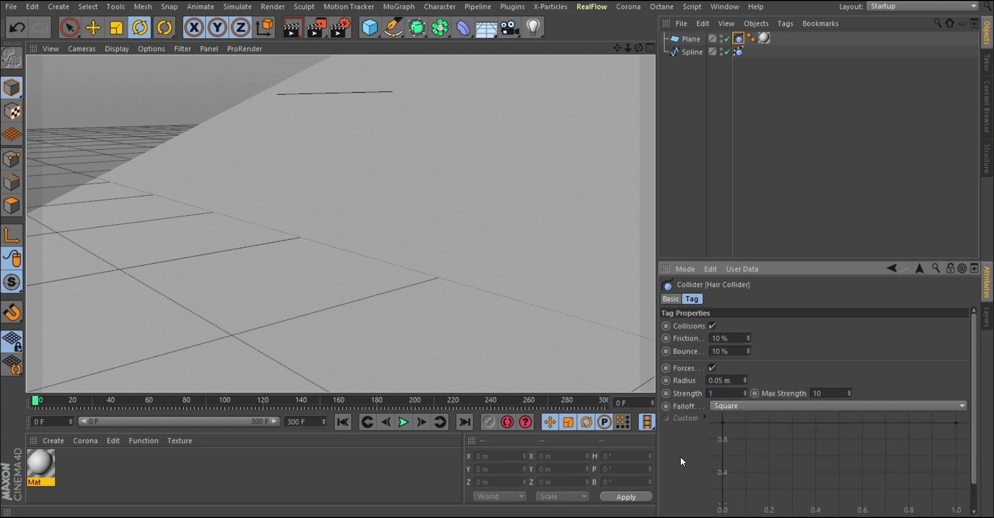
{"action": "left_click", "coordinate": [712, 368]}
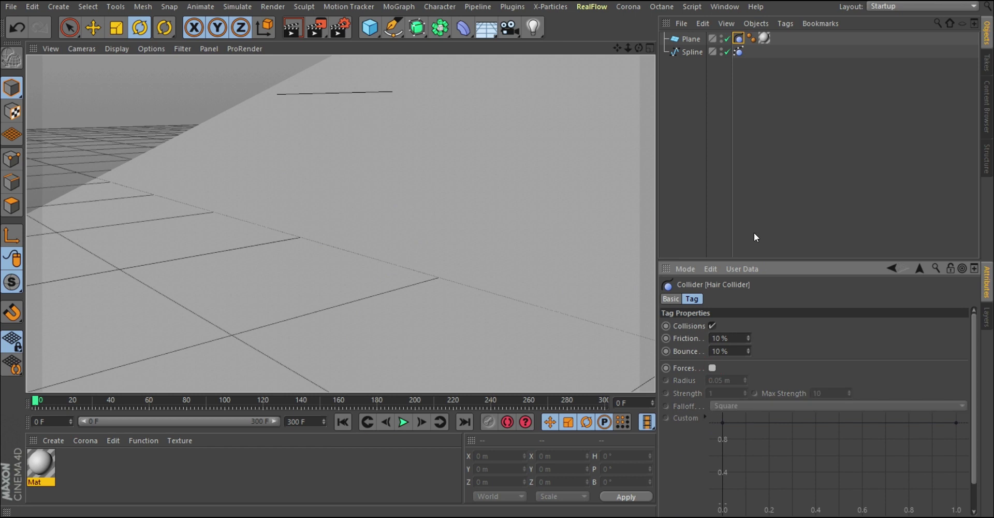
- Disable collisions in the spline's dynamics tag and play the simulation, rewinding to frame 0 at the end
{"action": "left_click", "coordinate": [739, 52]}
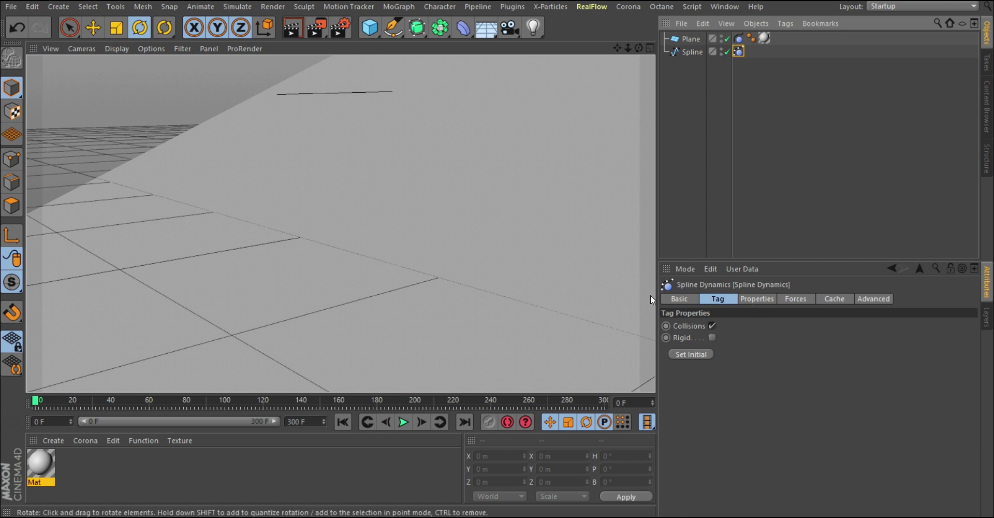
{"action": "left_click", "coordinate": [679, 298]}
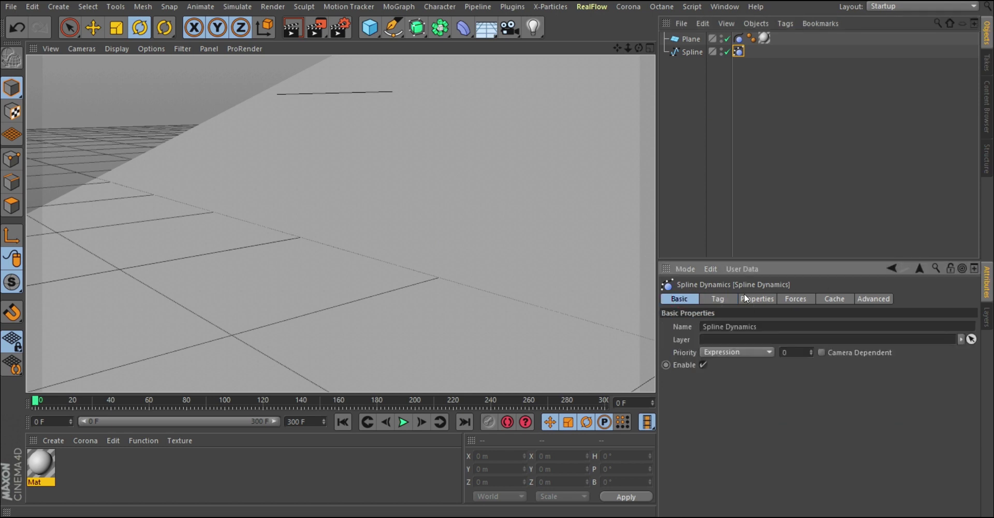
{"action": "left_click", "coordinate": [718, 299]}
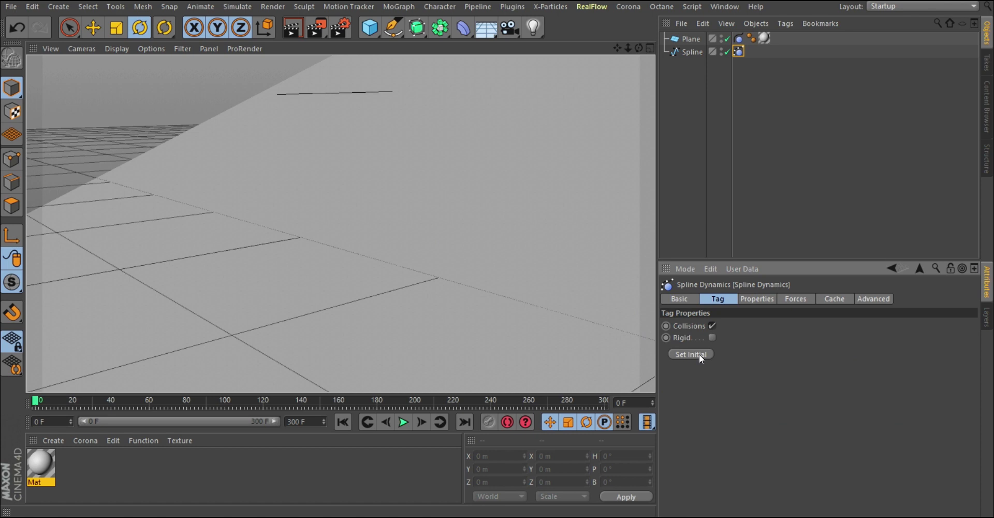
{"action": "left_click", "coordinate": [713, 325]}
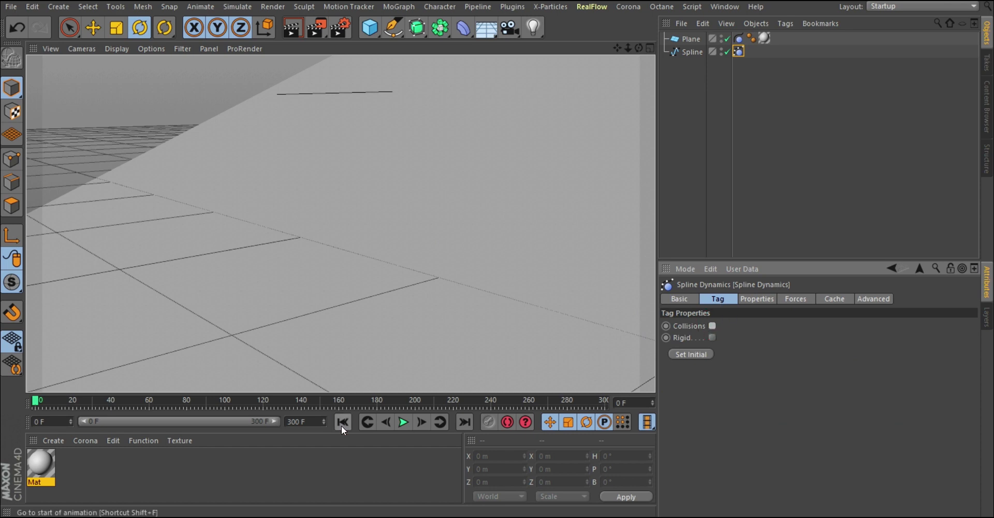
{"action": "left_click", "coordinate": [404, 422]}
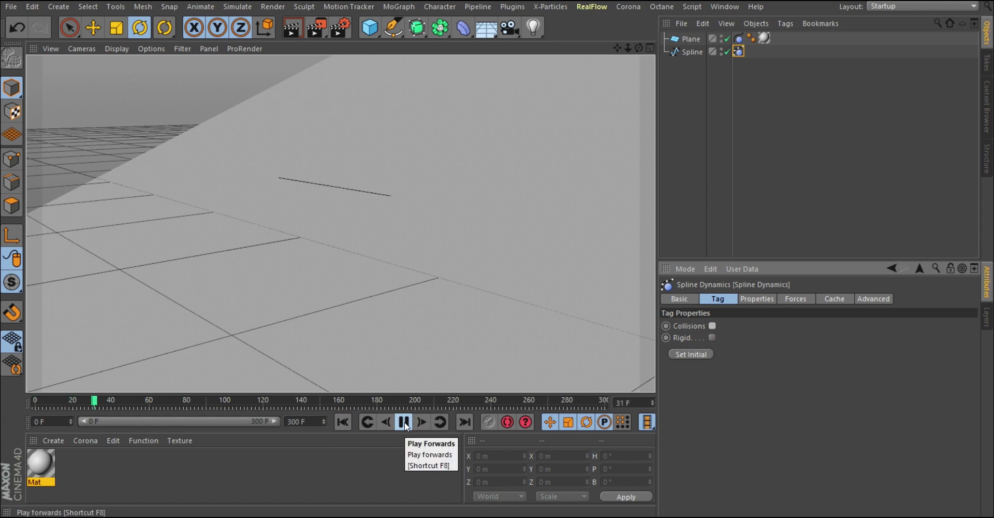
{"action": "left_click", "coordinate": [404, 422]}
{"action": "left_click", "coordinate": [340, 423]}
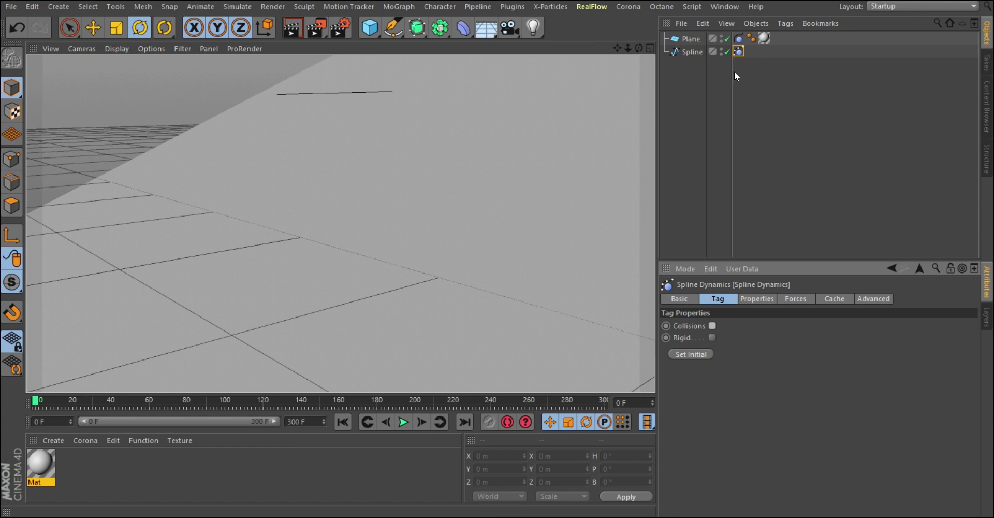
- Check the collision settings of the plane's collider tag and re-enable collisions in the spline's dynamics tag
{"action": "left_click", "coordinate": [738, 38], "text": "shift"}
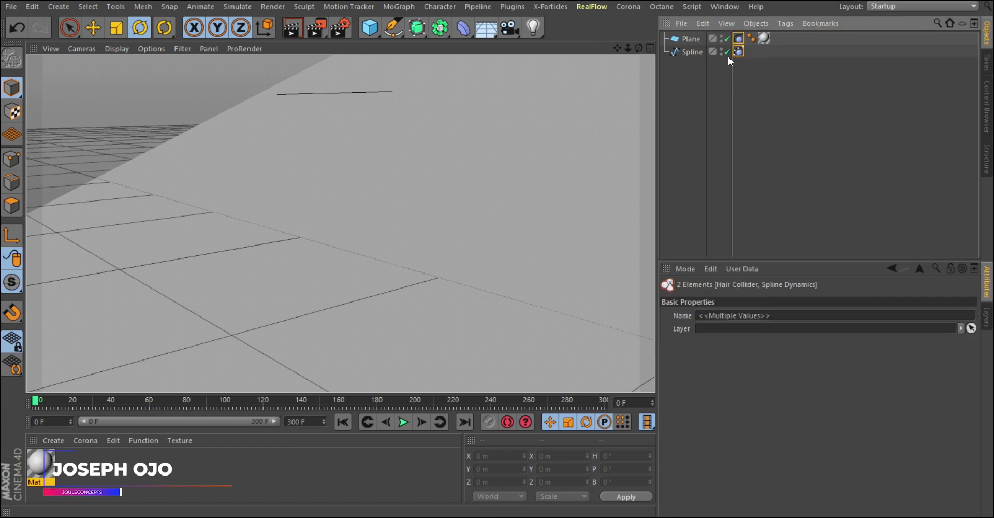
{"action": "left_click", "coordinate": [738, 51]}
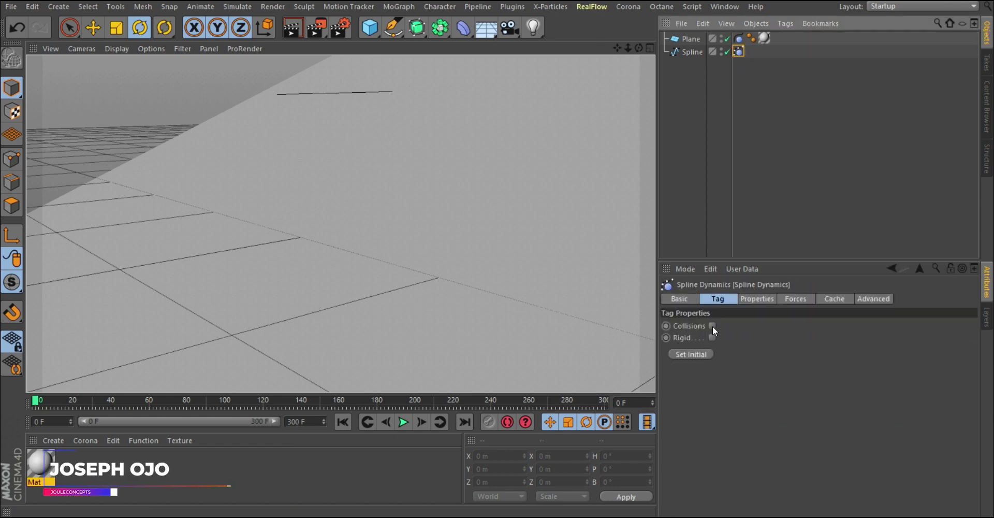
{"action": "left_click", "coordinate": [738, 38]}
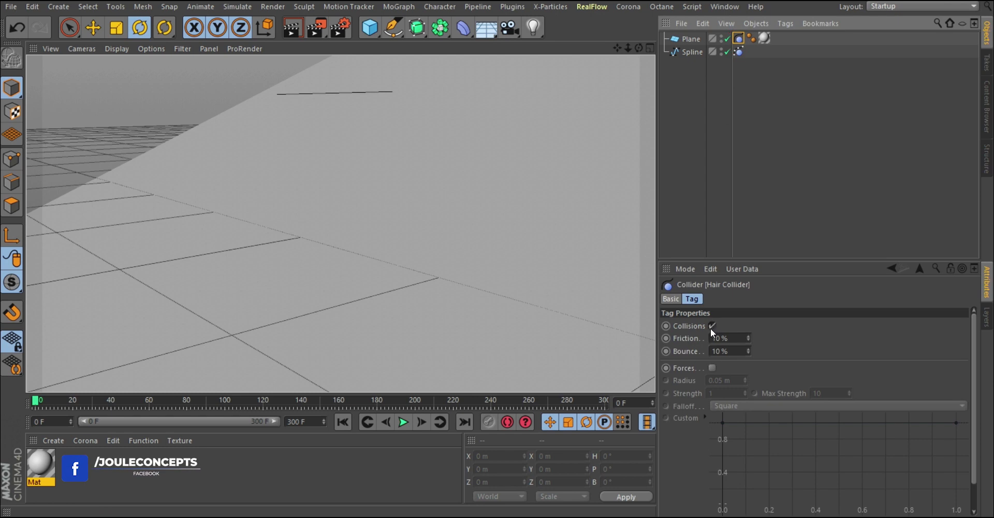
{"action": "left_click", "coordinate": [738, 52]}
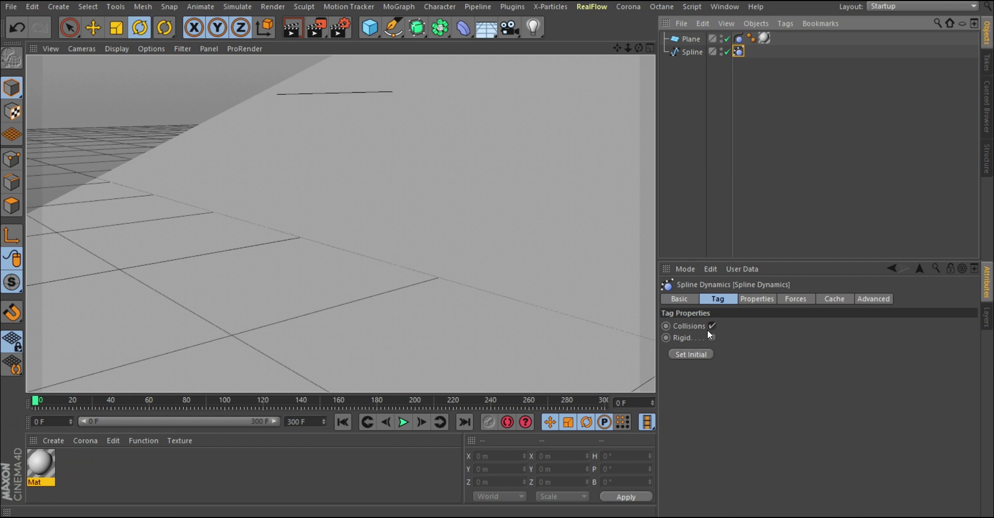
- Show the spline's dynamics properties and play the simulation with the default drag, rewinding to frame 0
{"action": "left_click", "coordinate": [764, 298]}
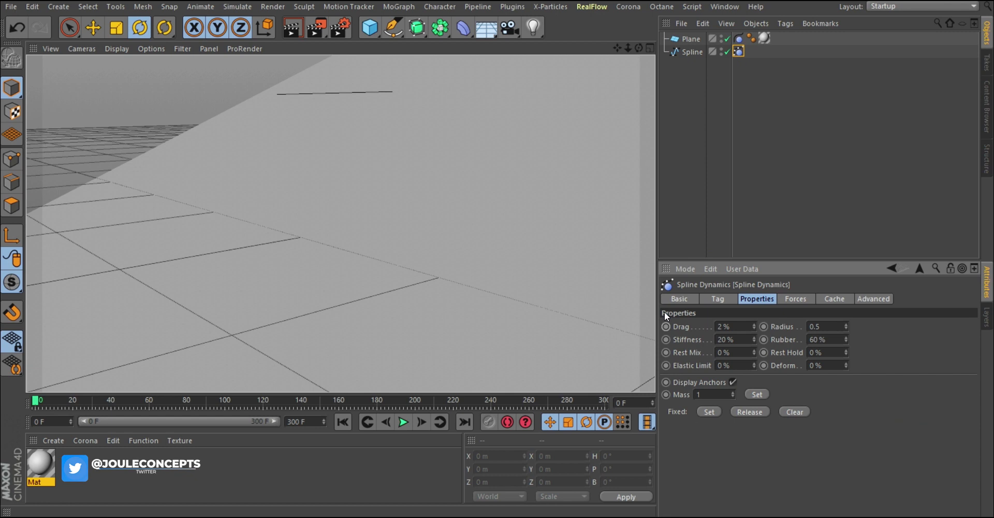
{"action": "left_click", "coordinate": [403, 422]}
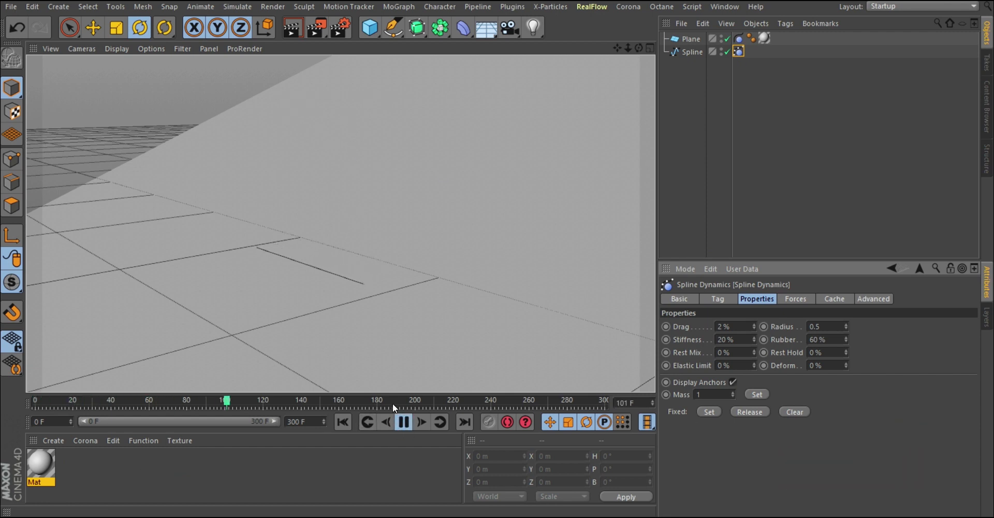
{"action": "left_click", "coordinate": [403, 421]}
{"action": "left_click", "coordinate": [342, 422]}
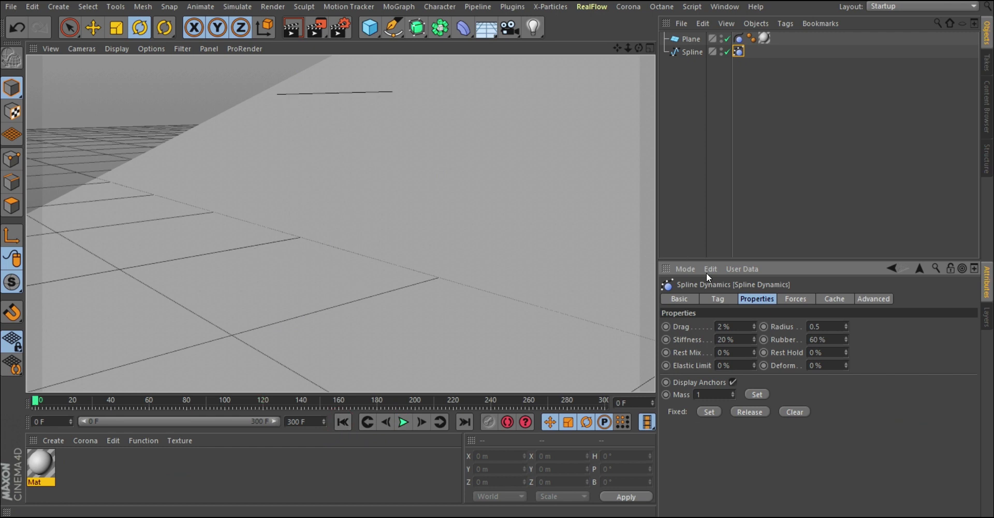
- Set the spline's drag to 50% and play the simulation to observe how it falls
{"action": "double_click", "coordinate": [734, 327]}
{"action": "type", "text": "10"}
{"action": "key", "text": "Return"}
{"action": "double_click", "coordinate": [735, 328]}
{"action": "type", "text": "50"}
{"action": "key", "text": "Return"}
{"action": "left_click", "coordinate": [401, 421]}
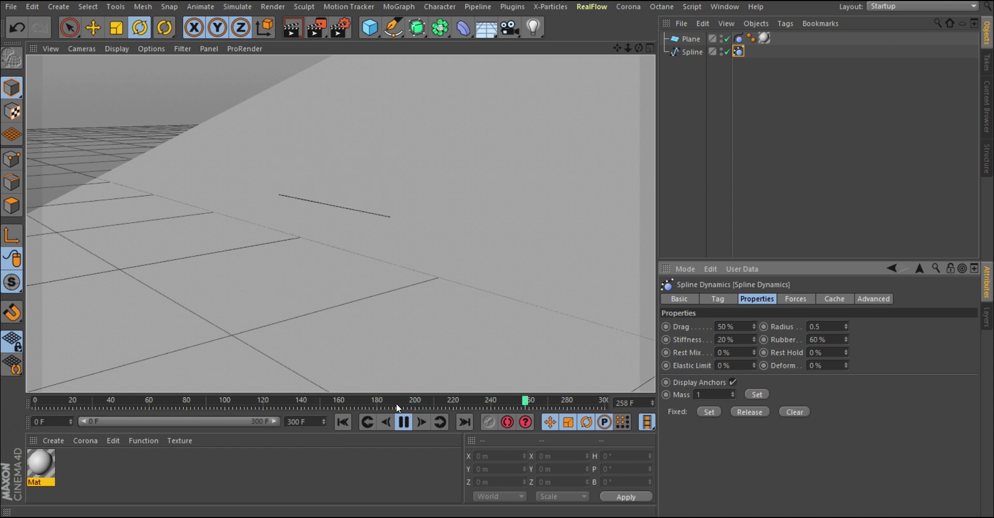
{"action": "left_click", "coordinate": [404, 421]}
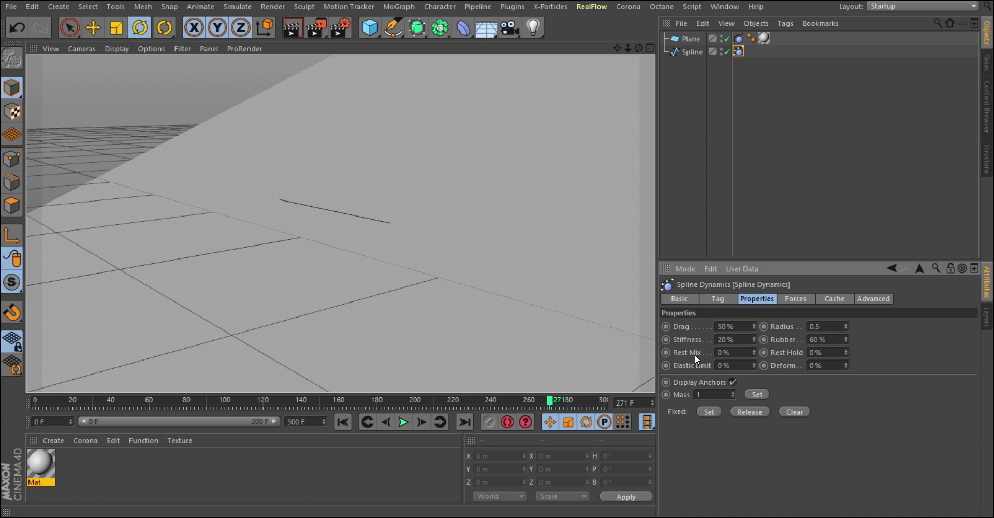
- Test the simulation from frame 0 with the spline's drag at 0%, and reset the drag to its default after rewinding
{"action": "double_click", "coordinate": [730, 326]}
{"action": "type", "text": "0"}
{"action": "key", "text": "Return"}
{"action": "left_click", "coordinate": [343, 421]}
{"action": "left_click", "coordinate": [403, 422]}
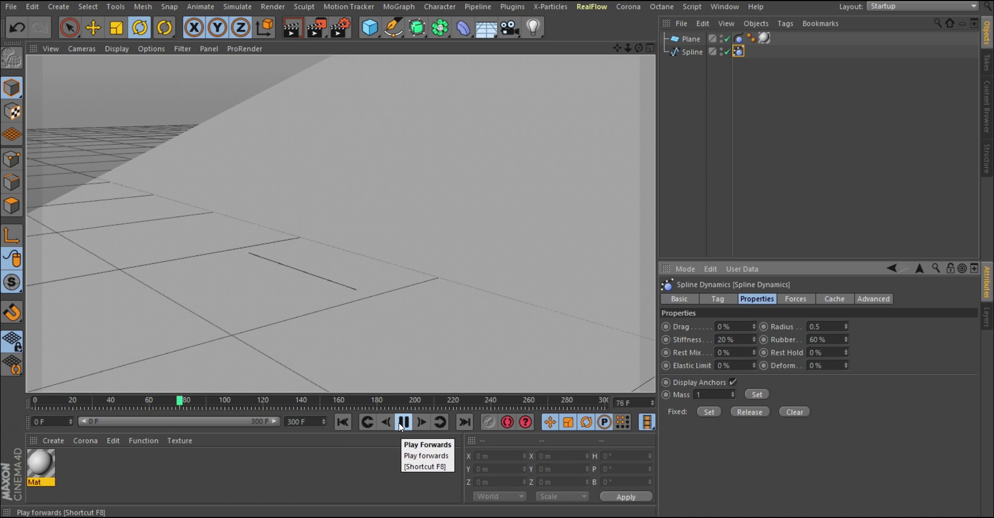
{"action": "left_click", "coordinate": [343, 421]}
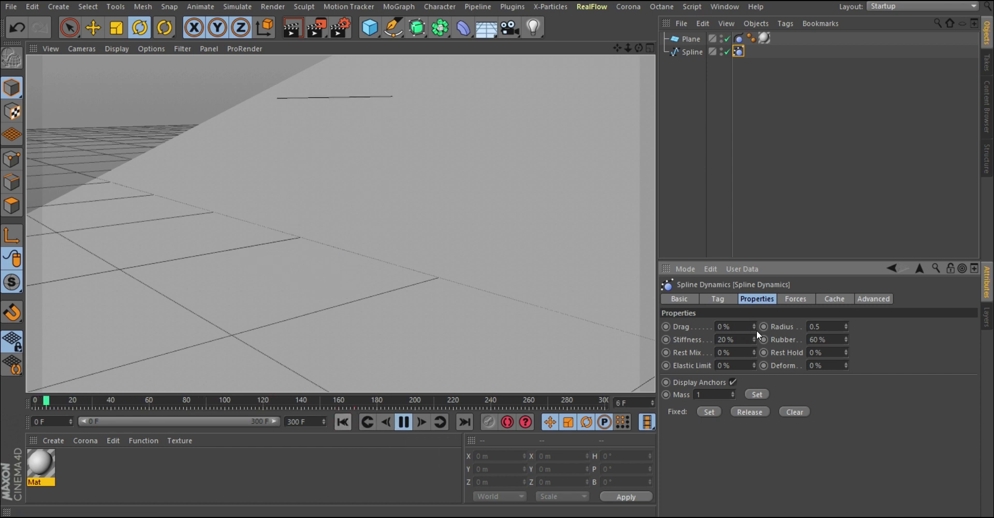
{"action": "left_click", "coordinate": [403, 422]}
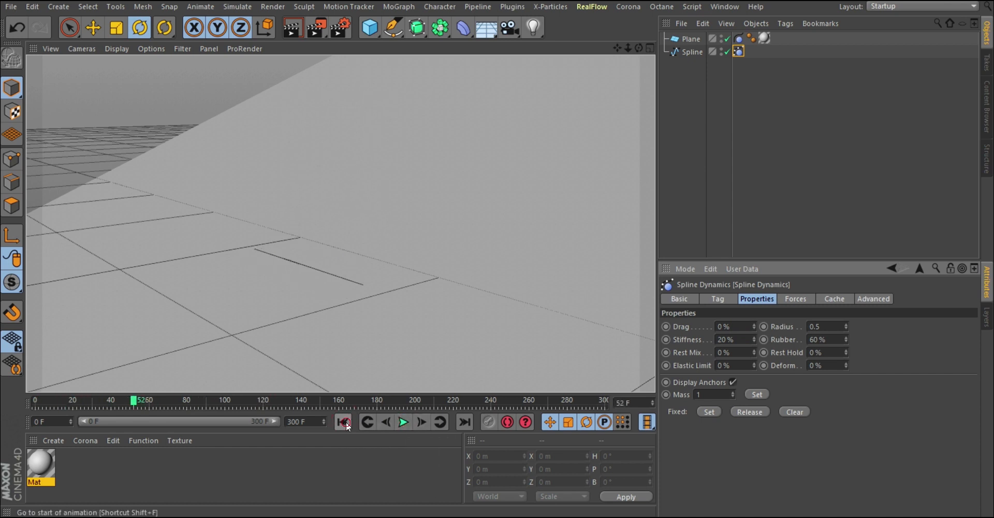
{"action": "left_click", "coordinate": [343, 421]}
{"action": "right_click", "coordinate": [678, 329]}
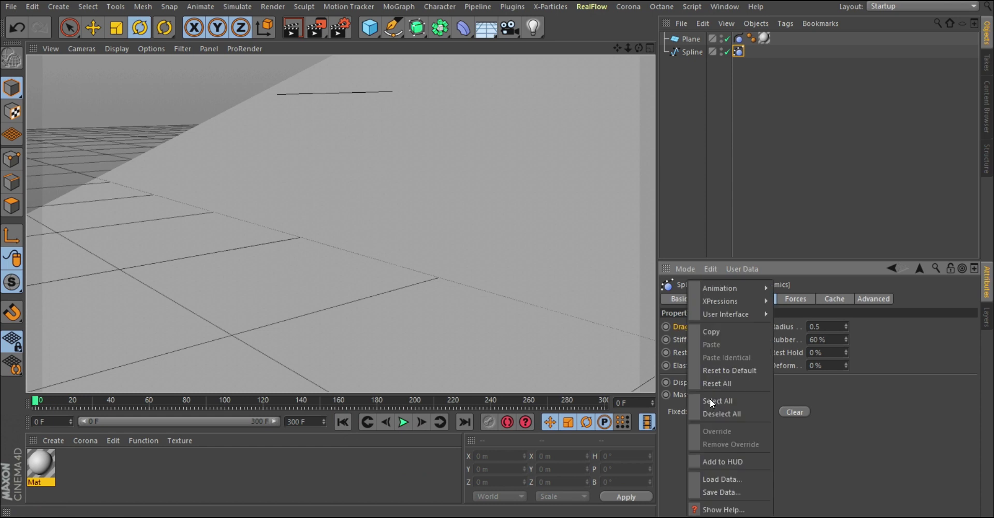
{"action": "left_click", "coordinate": [727, 369]}
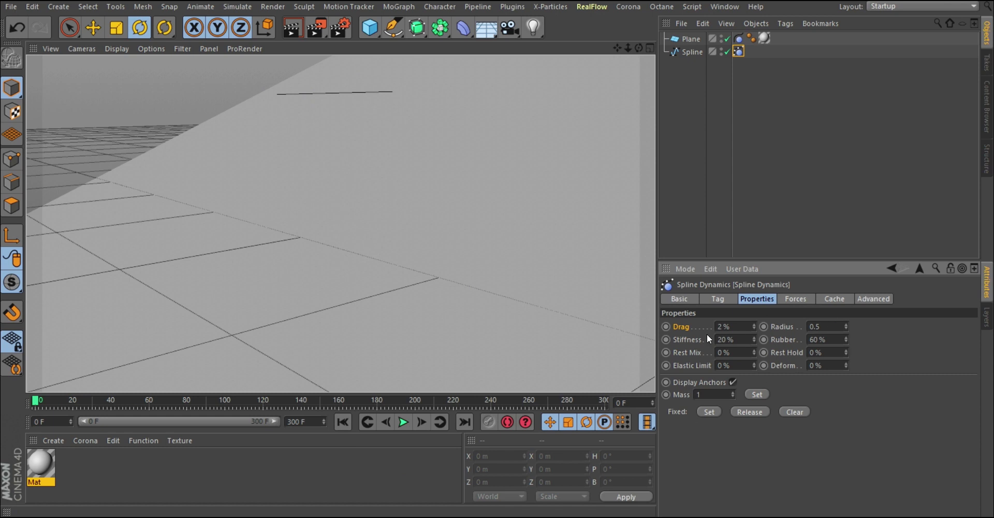
- Show the spline's dynamics forces and play the simulation with the default gravity, rewinding to frame 0
{"action": "left_click", "coordinate": [795, 300]}
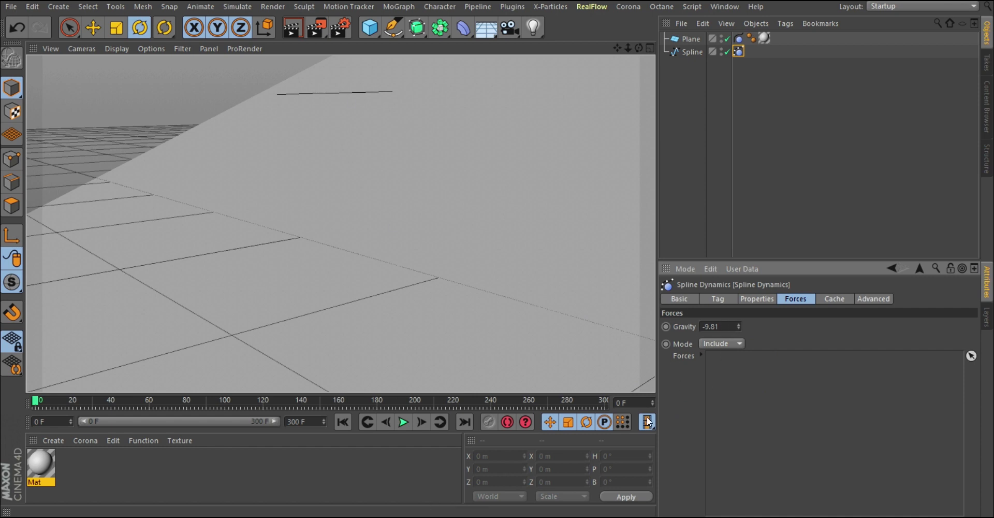
{"action": "left_click", "coordinate": [388, 423]}
{"action": "left_click", "coordinate": [402, 422]}
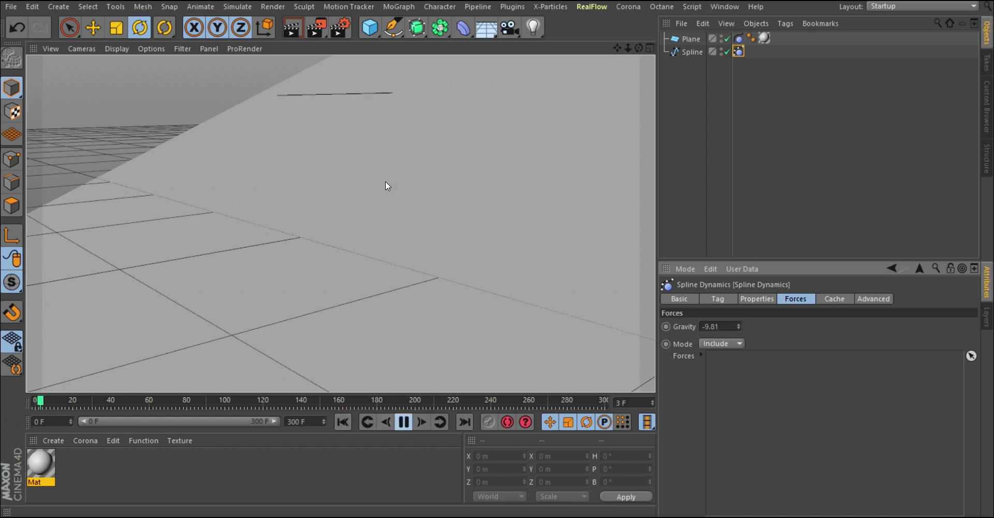
{"action": "left_click", "coordinate": [404, 422]}
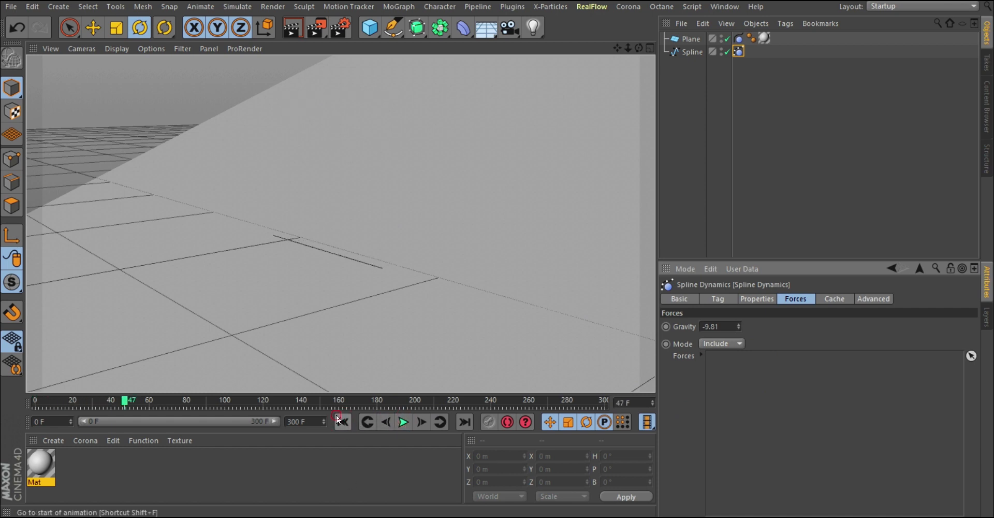
{"action": "left_click", "coordinate": [343, 422]}
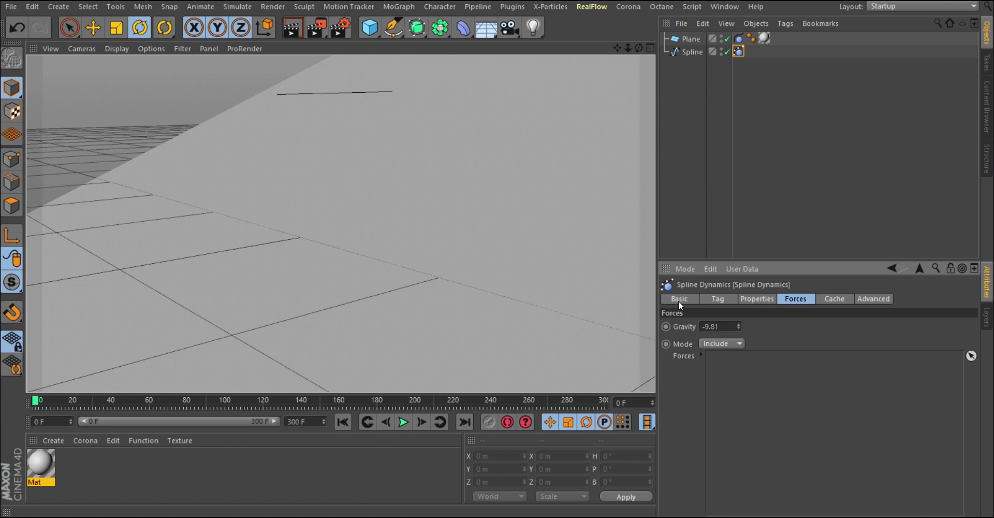
- Set the spline's gravity to 0 and play the simulation, rewinding to frame 0 at the end
{"action": "double_click", "coordinate": [717, 326]}
{"action": "type", "text": "0"}
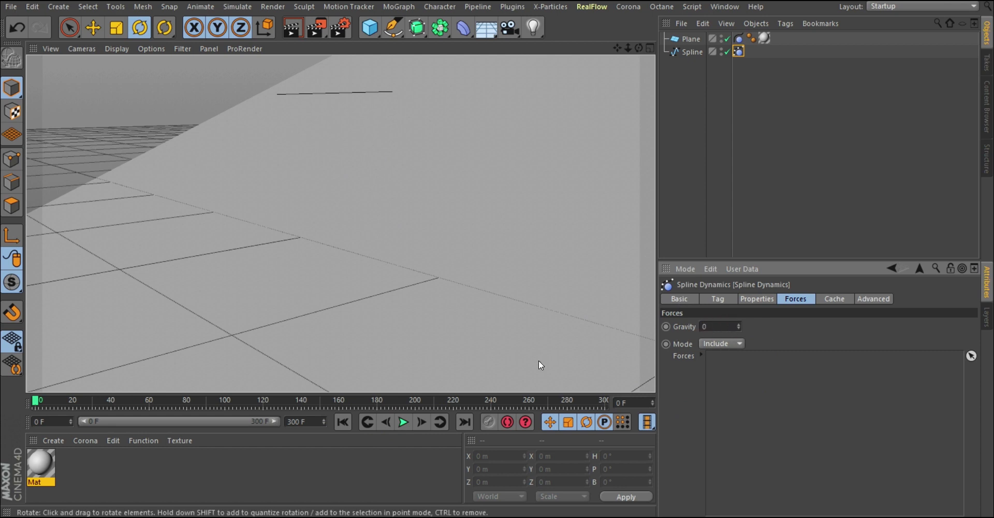
{"action": "left_click", "coordinate": [402, 422]}
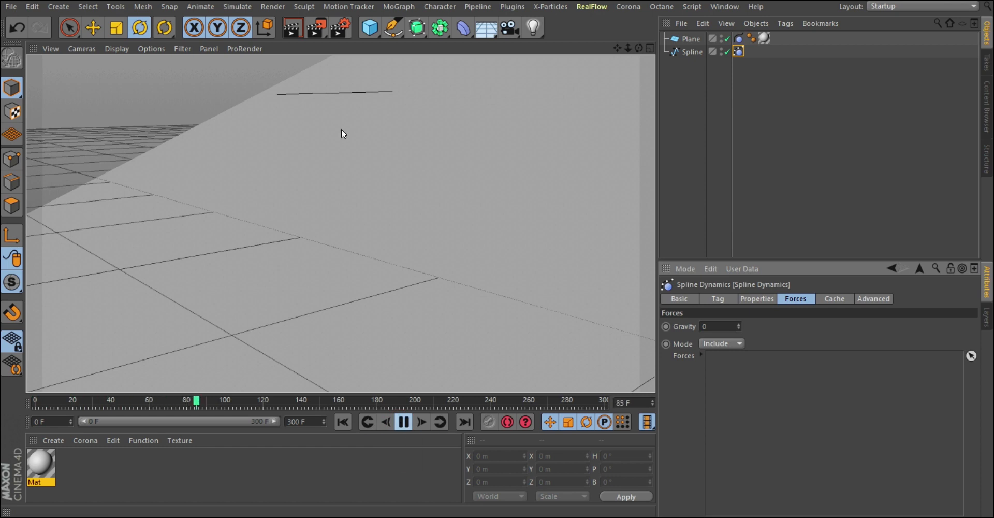
{"action": "left_click", "coordinate": [404, 422]}
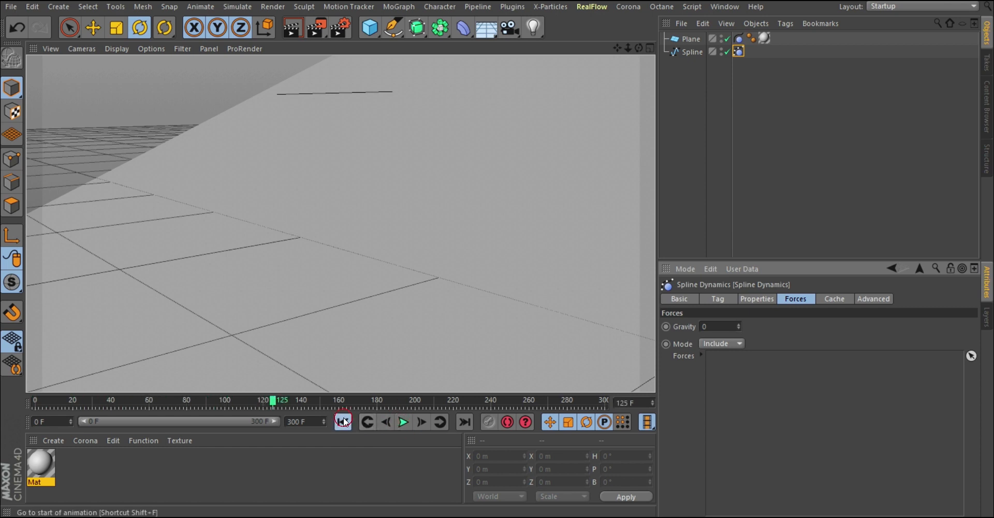
{"action": "left_click", "coordinate": [343, 422]}
{"action": "left_click", "coordinate": [753, 299]}
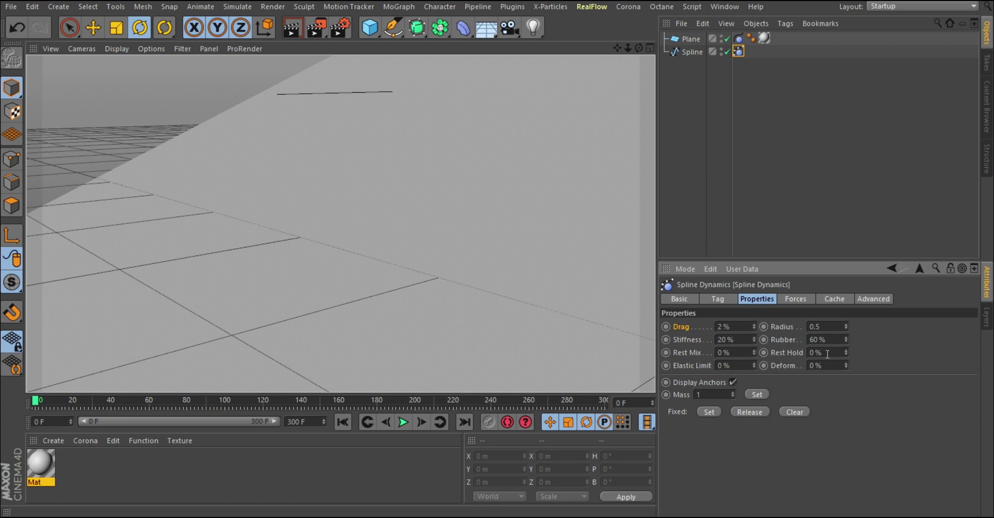
{"action": "double_click", "coordinate": [822, 352]}
{"action": "left_click", "coordinate": [796, 299]}
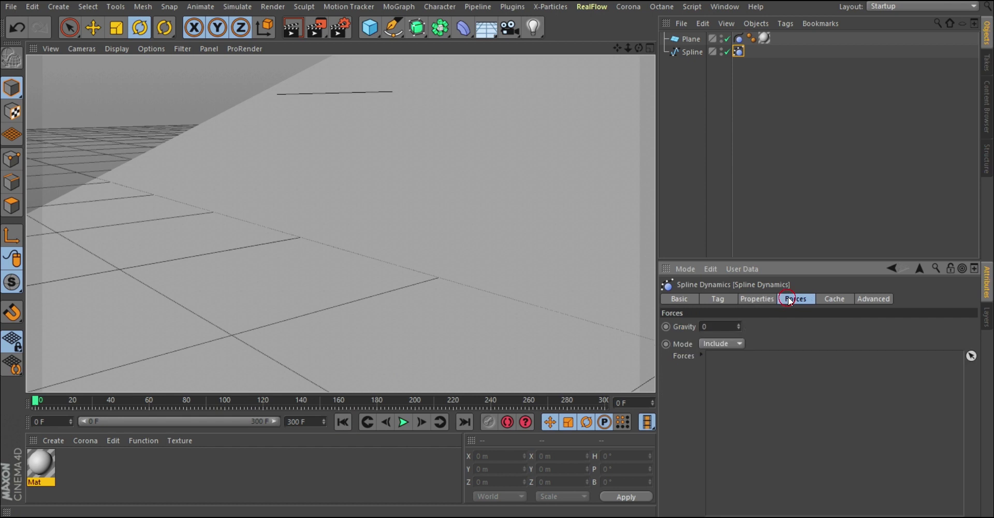
- Set the spline's gravity to 5 and play the simulation
{"action": "left_click", "coordinate": [720, 327]}
{"action": "left_click_drag", "start_coordinate": [365, 166], "coordinate": [334, 192], "text": "alt"}
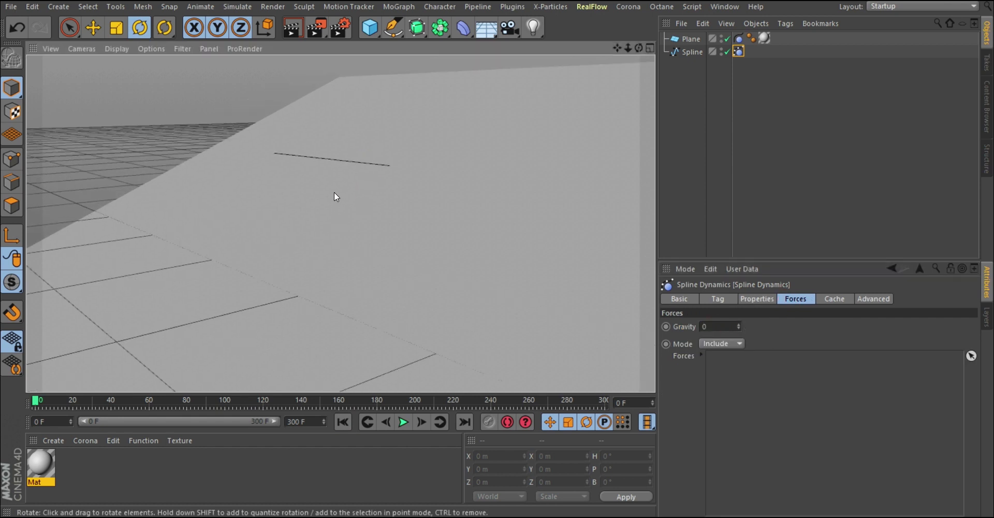
{"action": "left_click", "coordinate": [719, 326]}
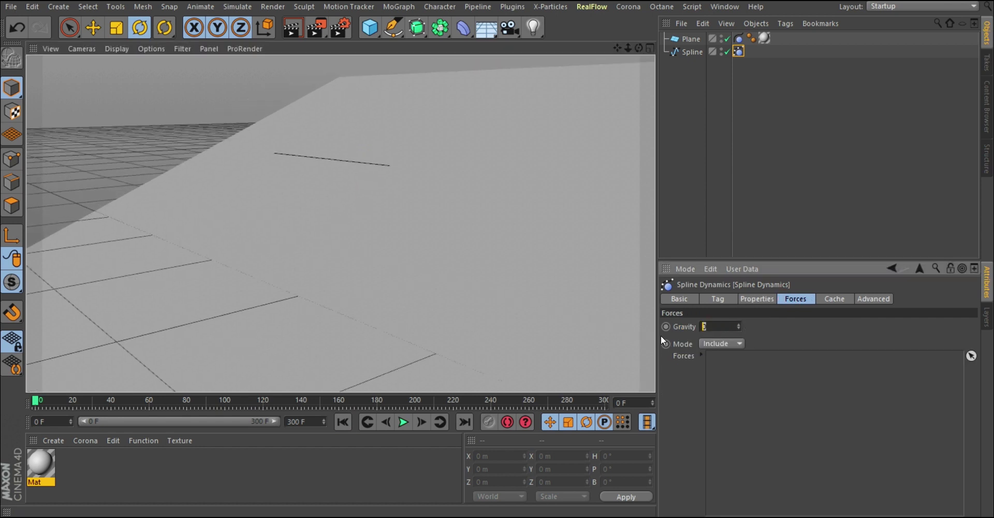
{"action": "type", "text": "5"}
{"action": "left_click", "coordinate": [403, 421]}
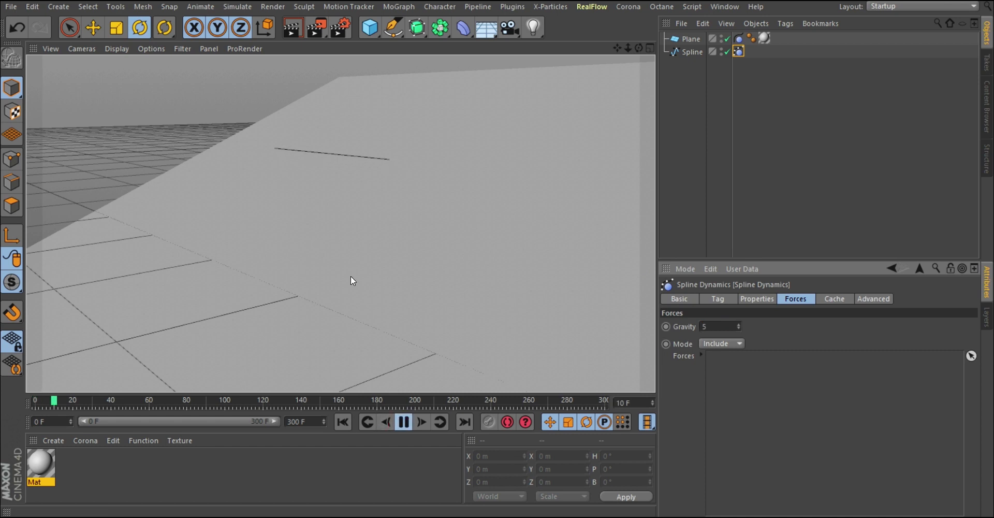
- Stop the simulation, rewind to frame 0 and reset the spline's gravity to its default
{"action": "left_click", "coordinate": [404, 422]}
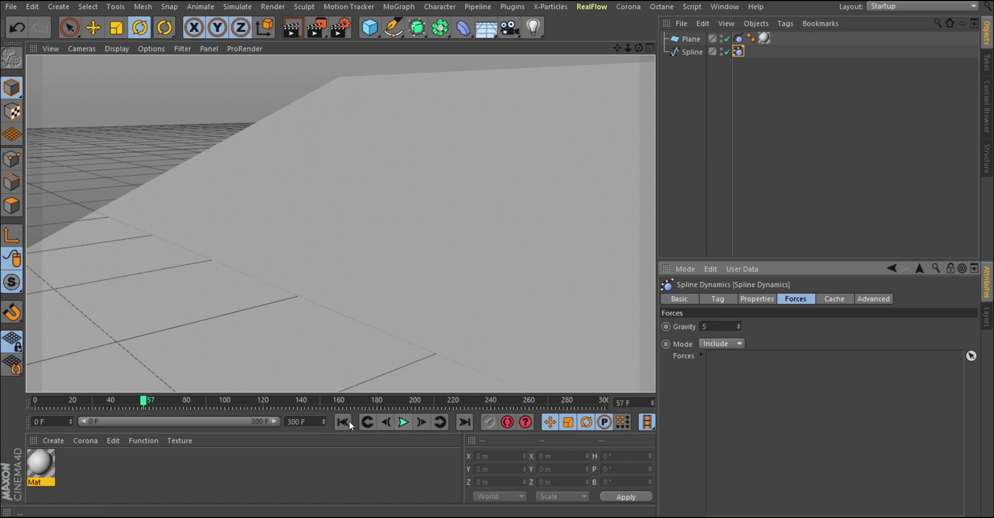
{"action": "left_click", "coordinate": [342, 421]}
{"action": "right_click", "coordinate": [687, 326]}
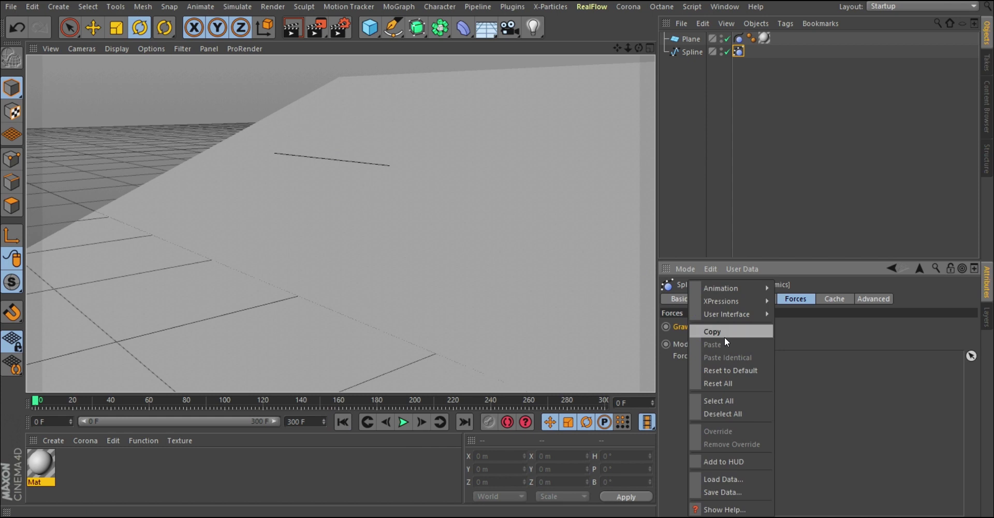
{"action": "left_click", "coordinate": [714, 369]}
- Look through the spline dynamics' cache and advanced settings, and return to its properties
{"action": "left_click", "coordinate": [834, 300]}
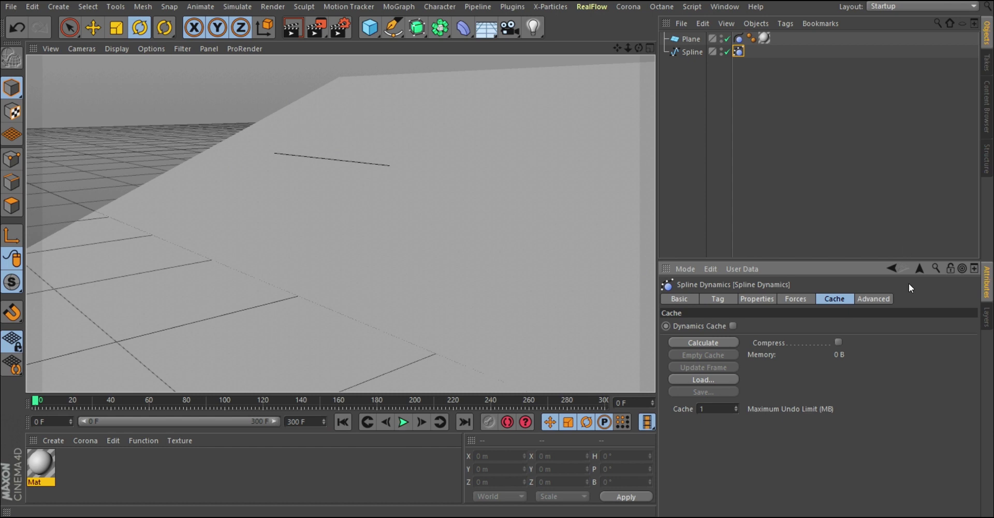
{"action": "left_click", "coordinate": [883, 298]}
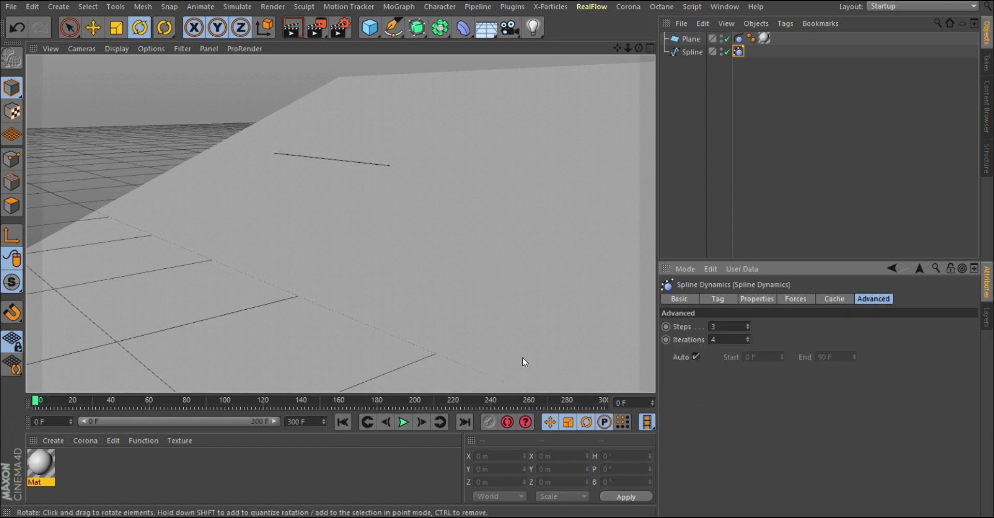
{"action": "left_click", "coordinate": [762, 298]}
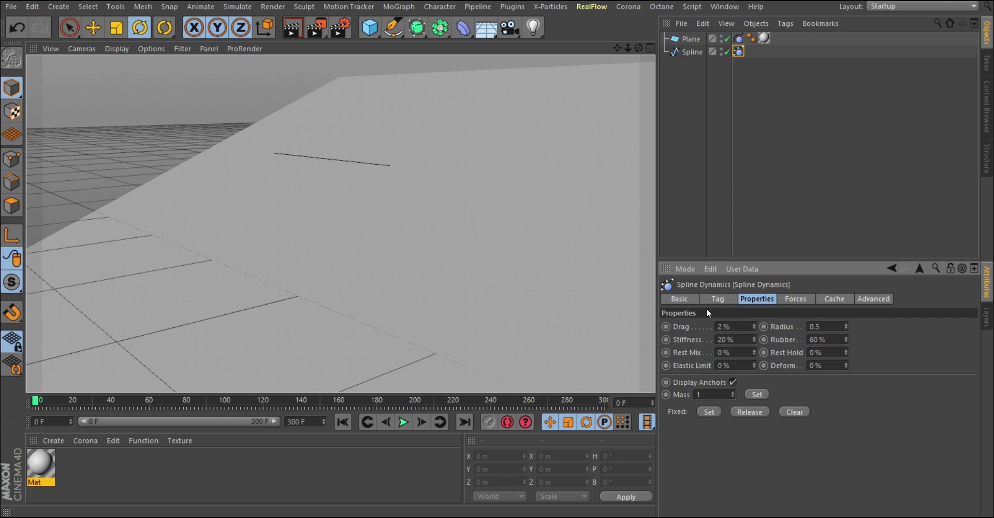
{"action": "left_click_drag", "start_coordinate": [324, 163], "coordinate": [329, 166]}
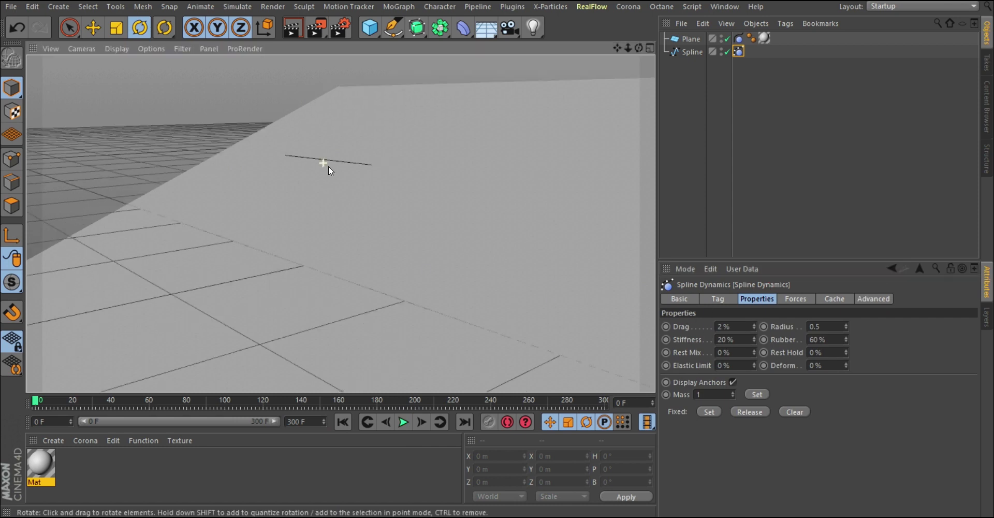
{"action": "left_click", "coordinate": [699, 394]}
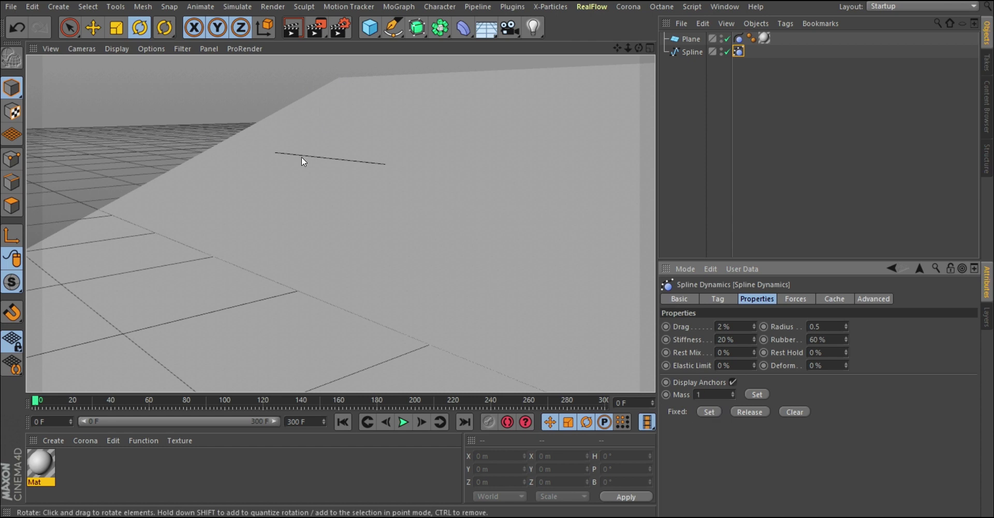
- Fix the spline's right-hand end point in place through its dynamics properties, and return to model mode with nothing selected
{"action": "scroll", "coordinate": [303, 158], "scroll_direction": "up", "scroll_amount": 3}
{"action": "scroll", "coordinate": [230, 147], "scroll_direction": "down", "scroll_amount": 3}
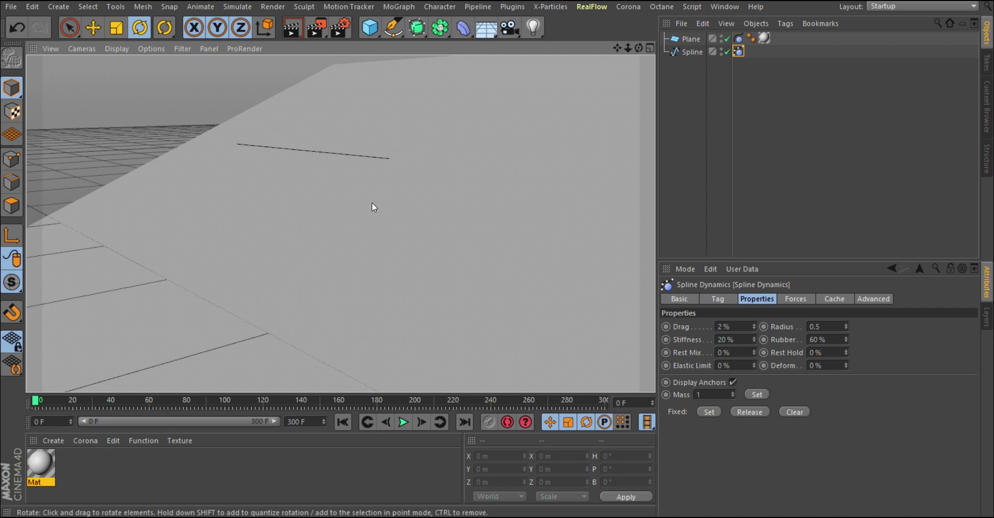
{"action": "left_click", "coordinate": [689, 52]}
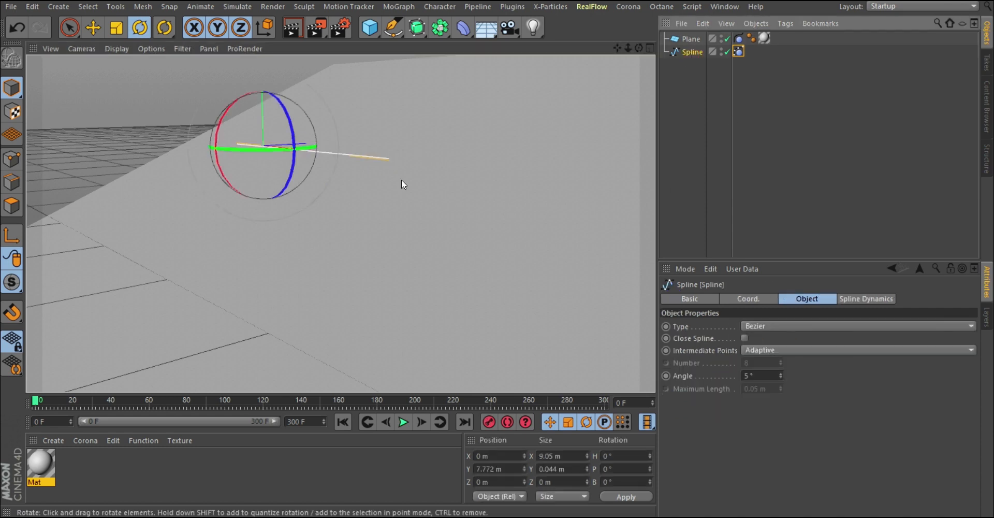
{"action": "left_click", "coordinate": [12, 159]}
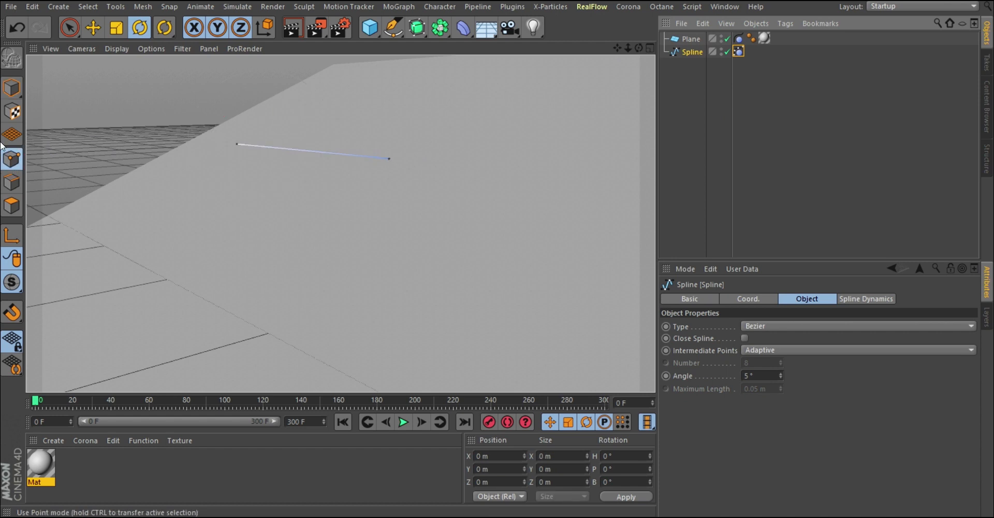
{"action": "left_click", "coordinate": [390, 159]}
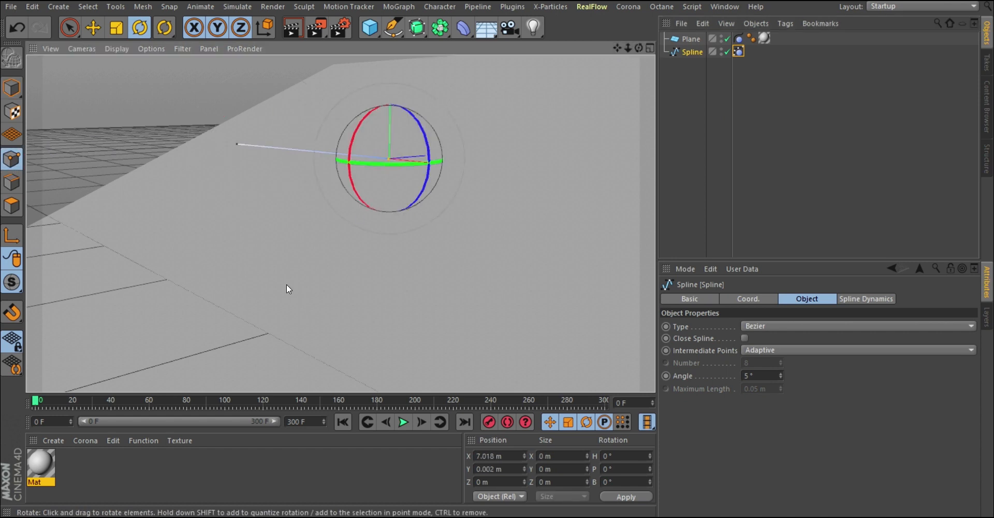
{"action": "left_click", "coordinate": [738, 52]}
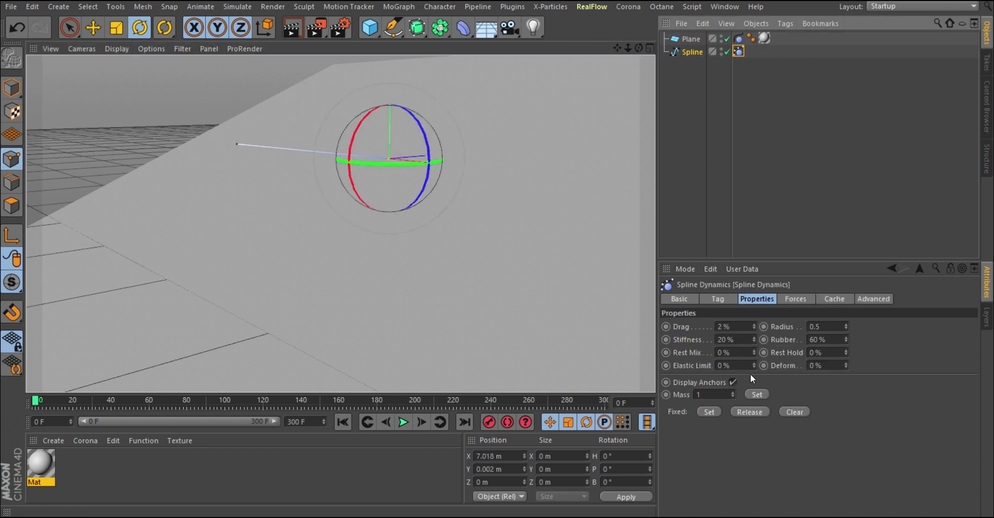
{"action": "left_click", "coordinate": [709, 412]}
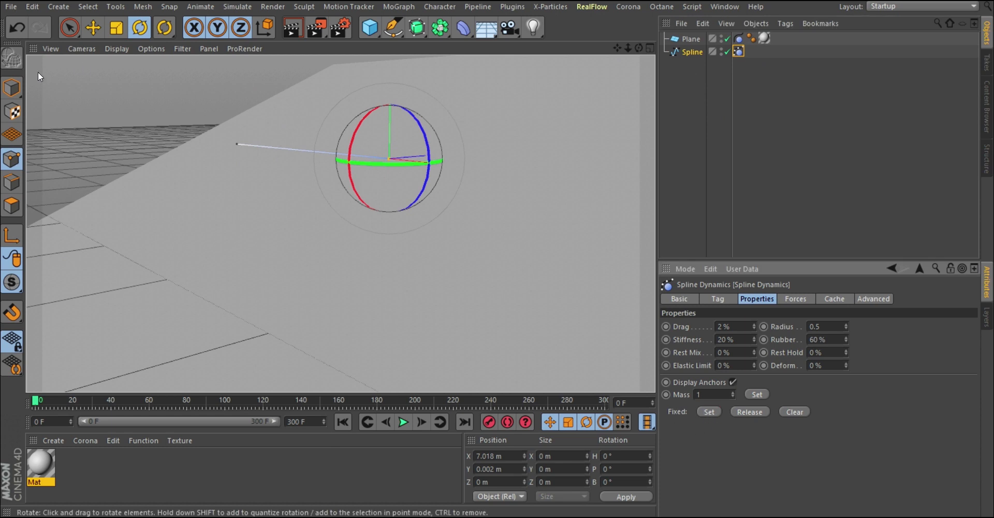
{"action": "left_click", "coordinate": [12, 88]}
{"action": "left_click", "coordinate": [624, 126]}
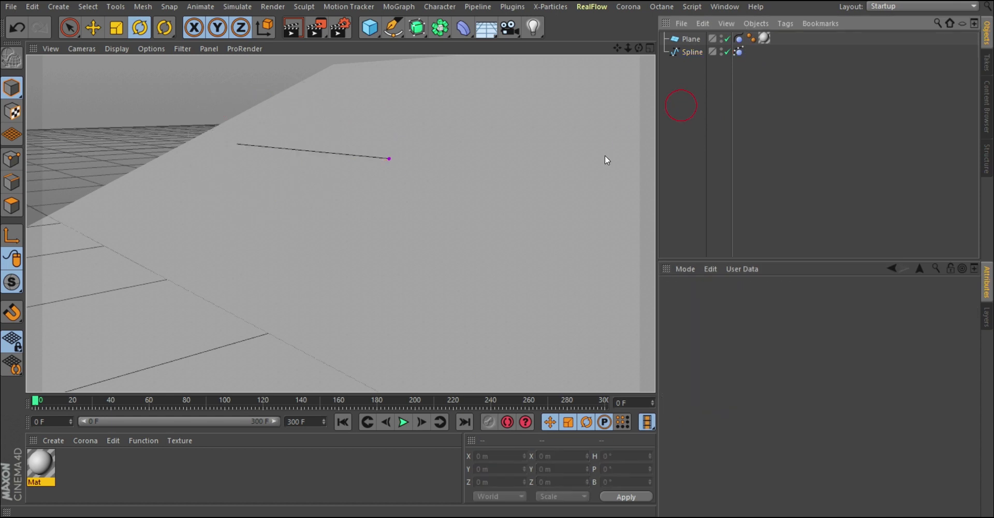
- Play the simulation with the spline's end point fixed, and rewind to frame 0
{"action": "mouse_move", "coordinate": [392, 163]}
{"action": "left_mouse_down", "text": "alt"}
{"action": "mouse_move", "coordinate": [386, 157]}
{"action": "mouse_move", "coordinate": [394, 164]}
{"action": "left_mouse_up", "text": "alt"}
{"action": "left_click_drag", "start_coordinate": [355, 209], "coordinate": [346, 168], "text": "alt"}
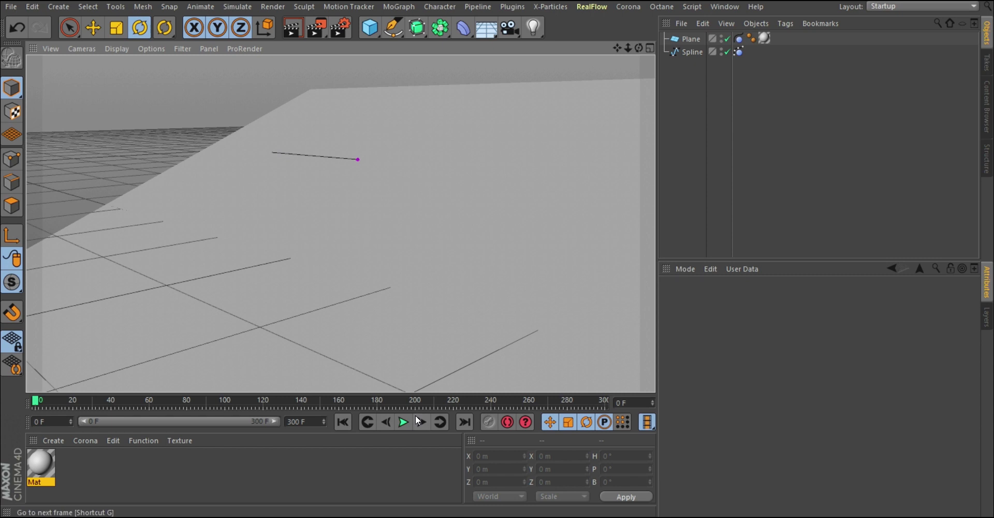
{"action": "left_click", "coordinate": [404, 423]}
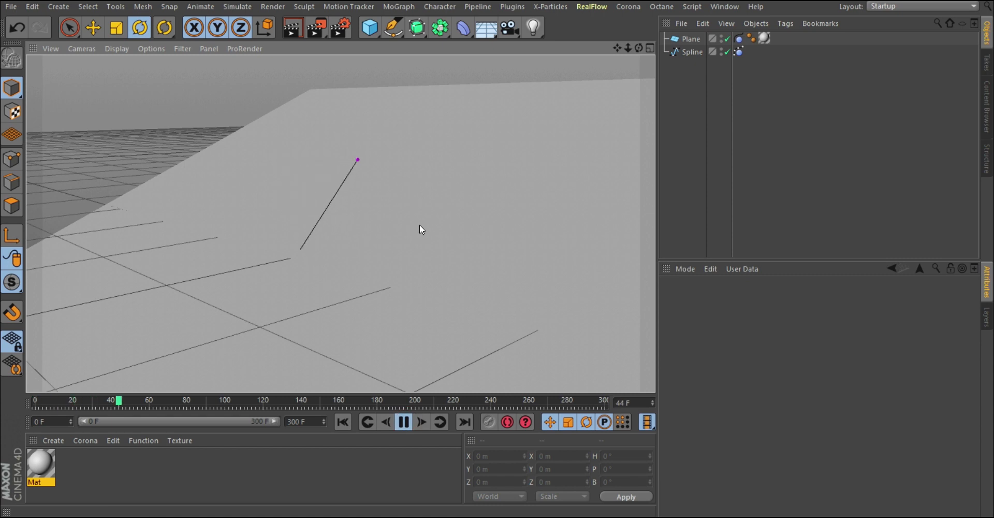
{"action": "left_click_drag", "start_coordinate": [377, 262], "coordinate": [345, 256], "text": "alt"}
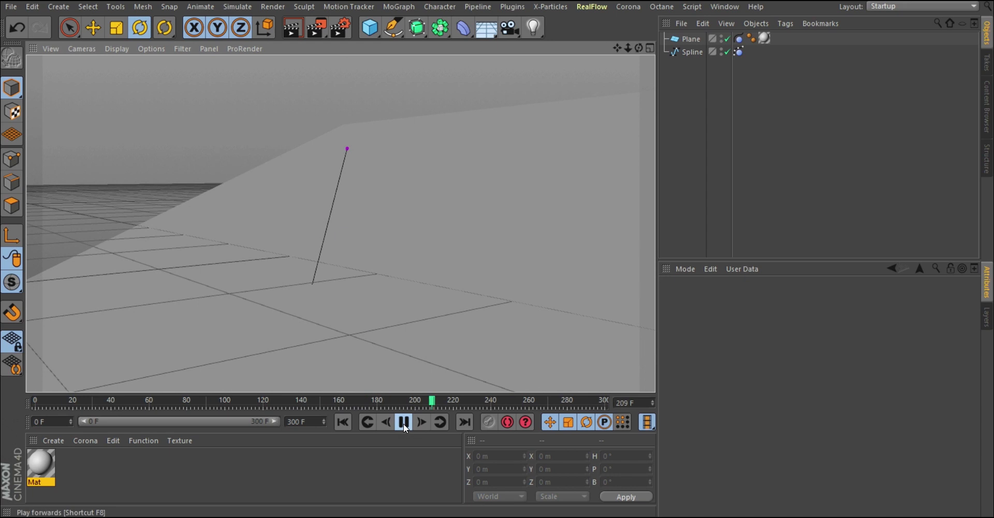
{"action": "left_click", "coordinate": [404, 422]}
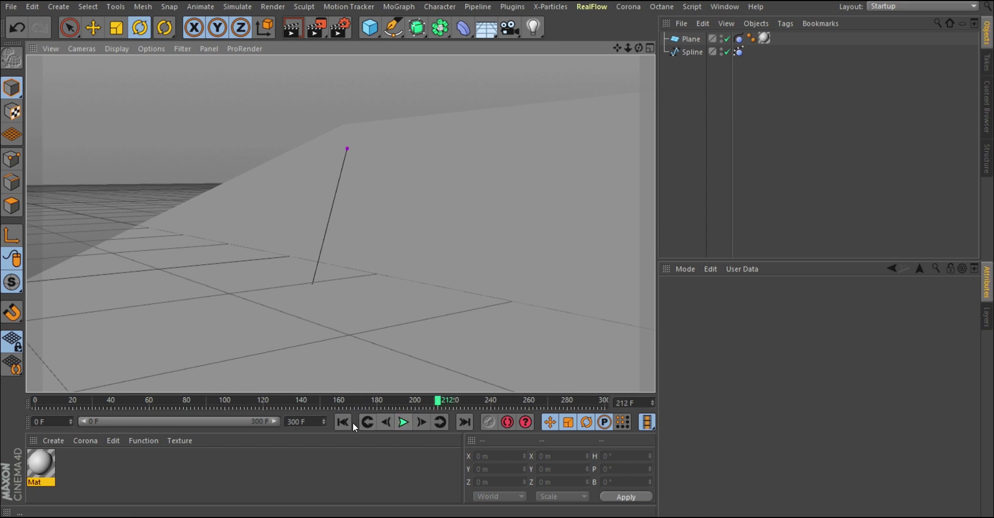
{"action": "left_click", "coordinate": [342, 422]}
- Raise the plane collider about 1.25 m along the Y axis
{"action": "left_click", "coordinate": [452, 157]}
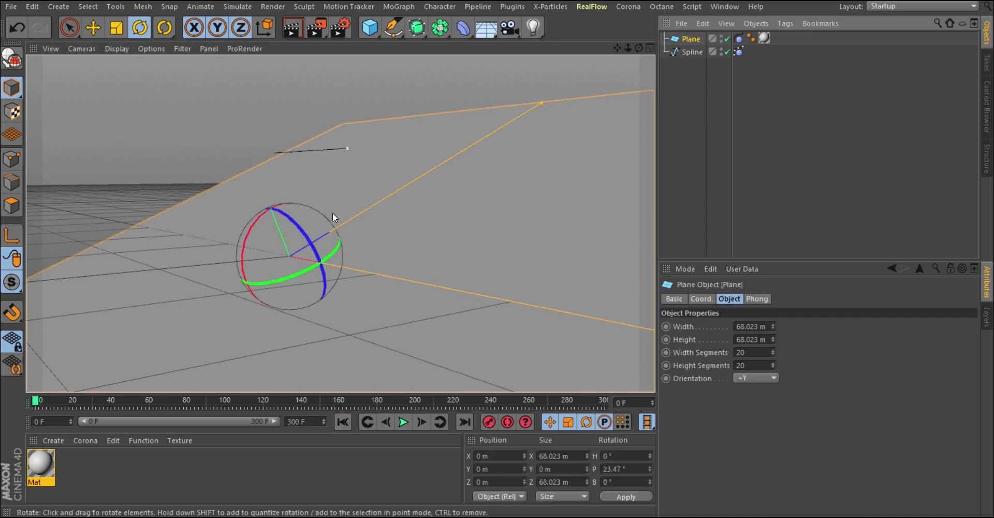
{"action": "key", "text": "e"}
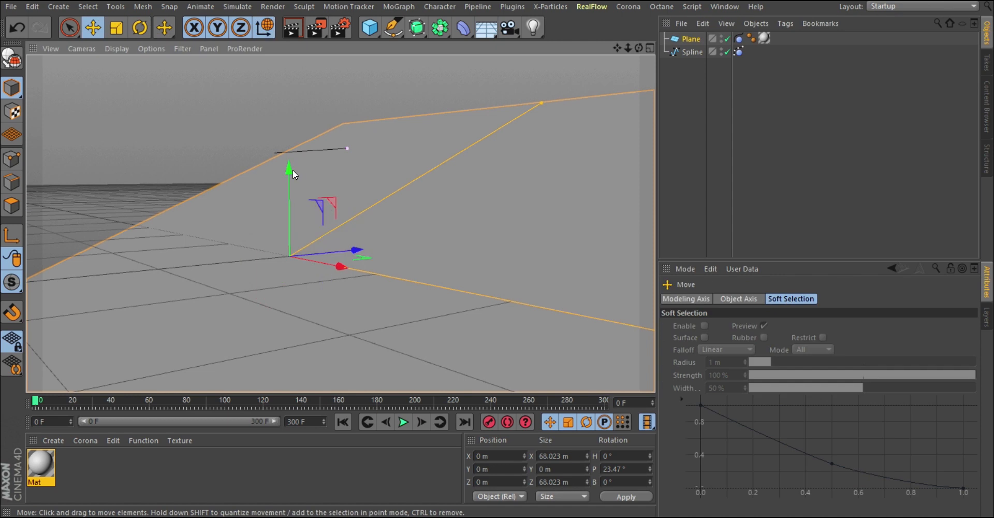
{"action": "left_click_drag", "start_coordinate": [293, 169], "coordinate": [287, 150]}
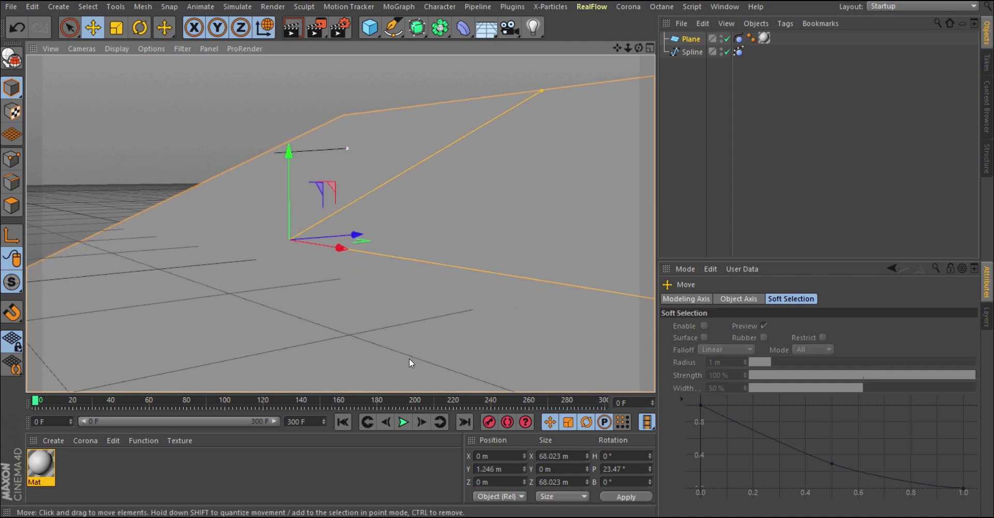
- Play the simulation with the raised plane, stop it and examine how the spline hangs from its fixed point
{"action": "left_click", "coordinate": [404, 423]}
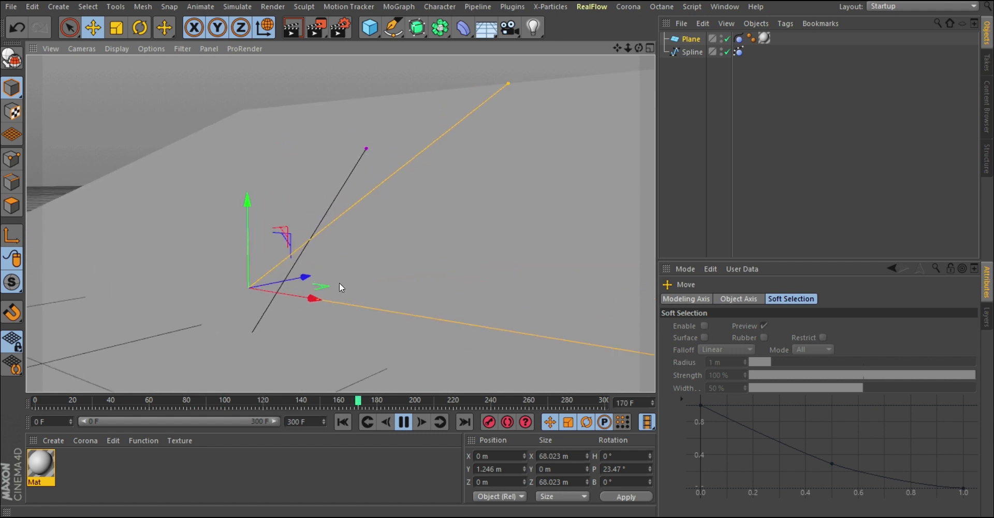
{"action": "left_click", "coordinate": [404, 422]}
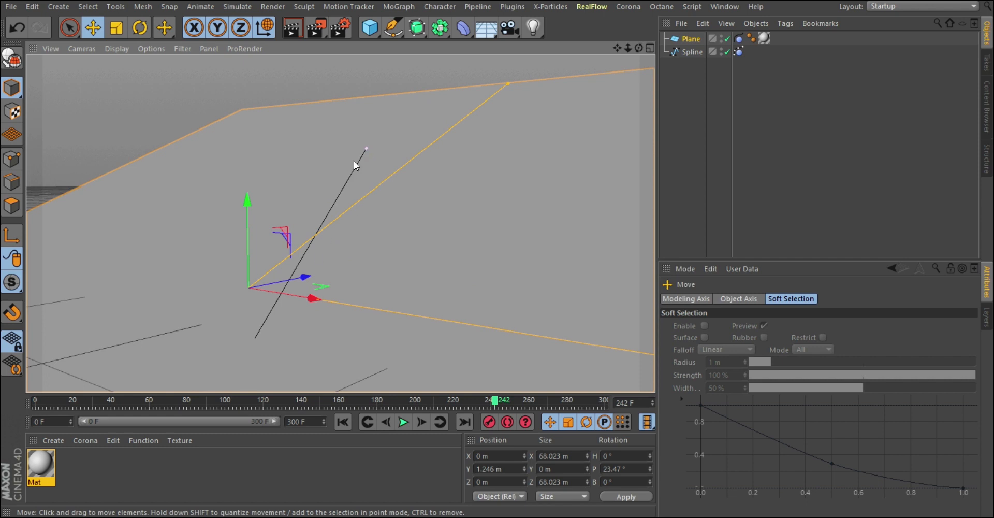
{"action": "left_click_drag", "start_coordinate": [366, 154], "coordinate": [367, 155], "text": "alt"}
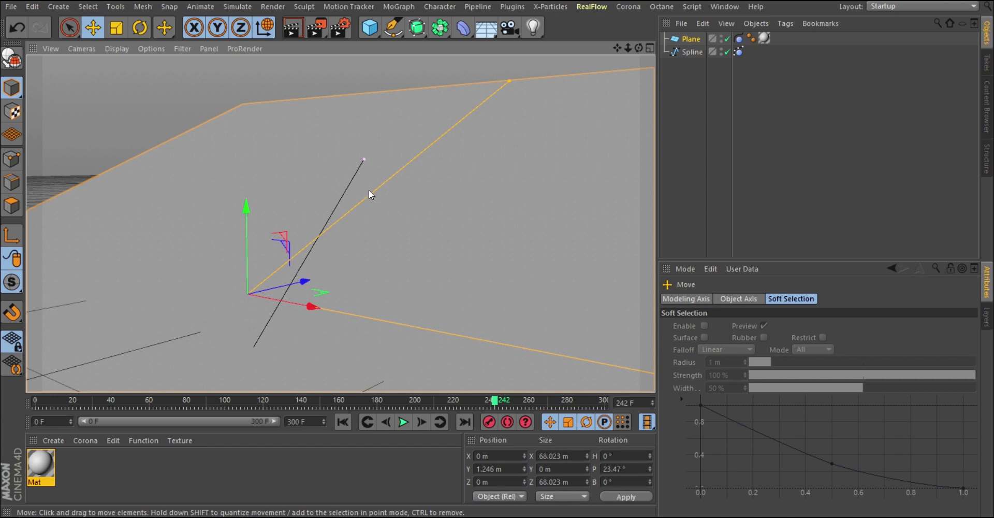
{"action": "left_click_drag", "start_coordinate": [369, 195], "coordinate": [386, 77], "text": "alt"}
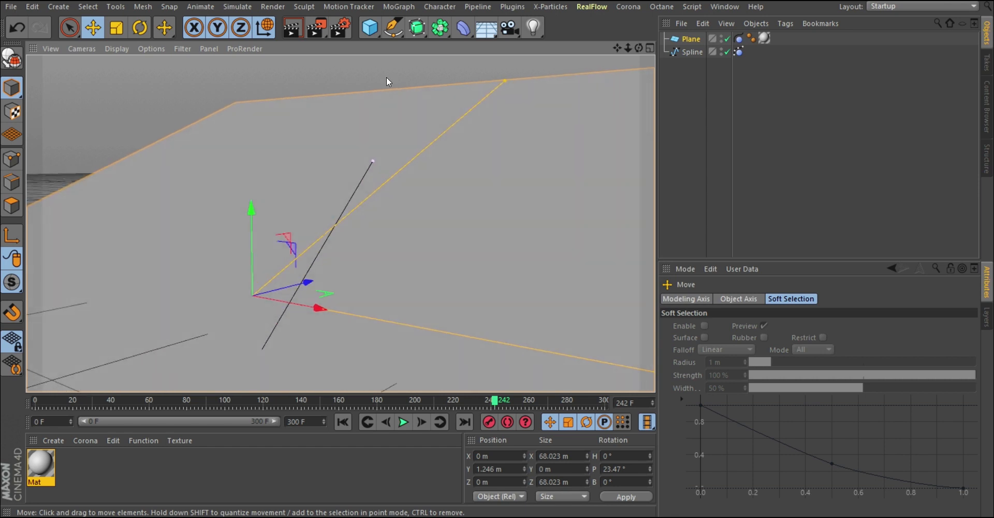
- Change the spline's type to B-Spline
{"action": "left_click", "coordinate": [686, 52]}
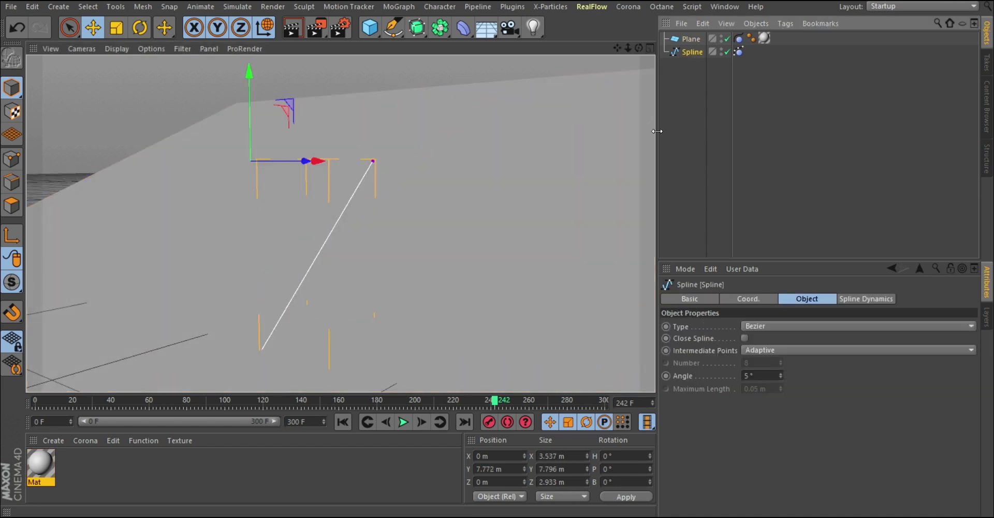
{"action": "left_click", "coordinate": [761, 328]}
{"action": "left_click", "coordinate": [776, 377]}
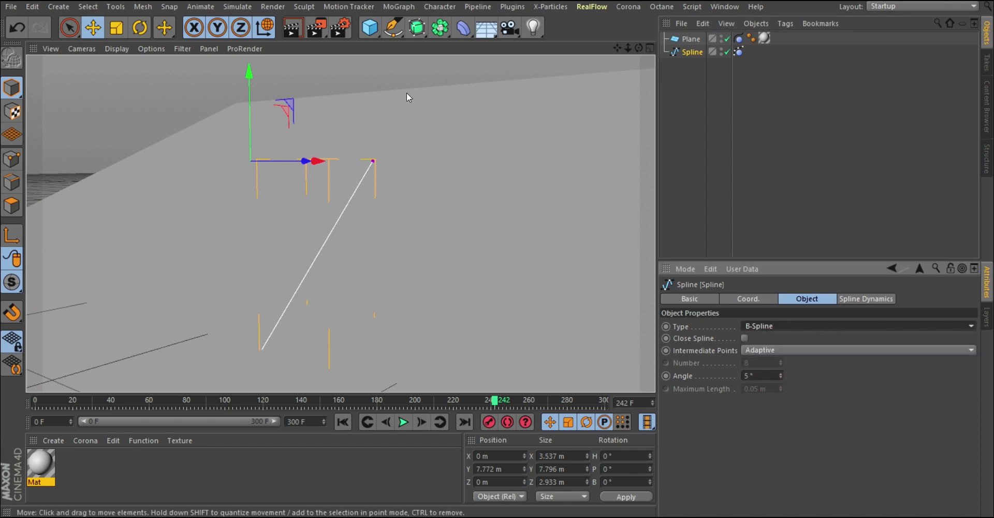
- Play the simulation from frame 0 with the B-Spline type, and rewind it
{"action": "left_click", "coordinate": [342, 422]}
{"action": "left_click", "coordinate": [403, 421]}
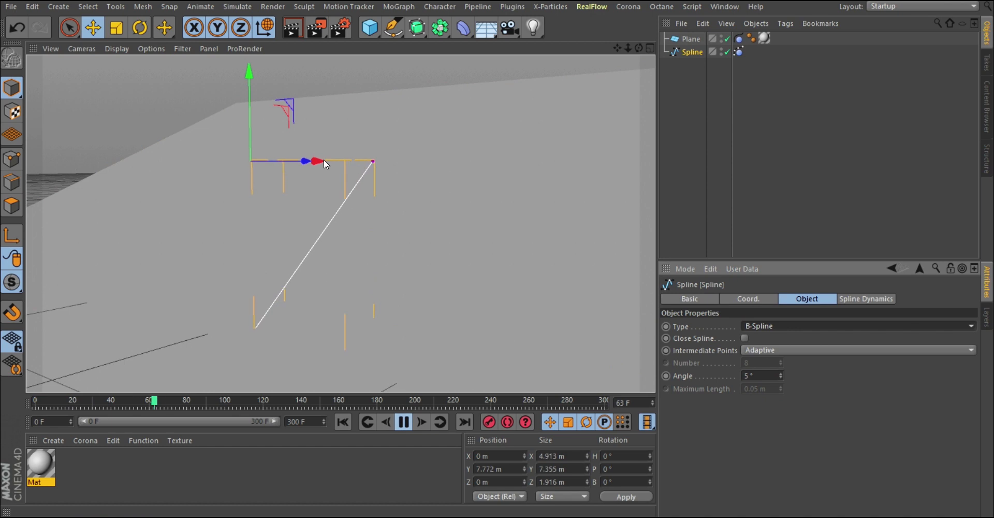
{"action": "left_click", "coordinate": [403, 422]}
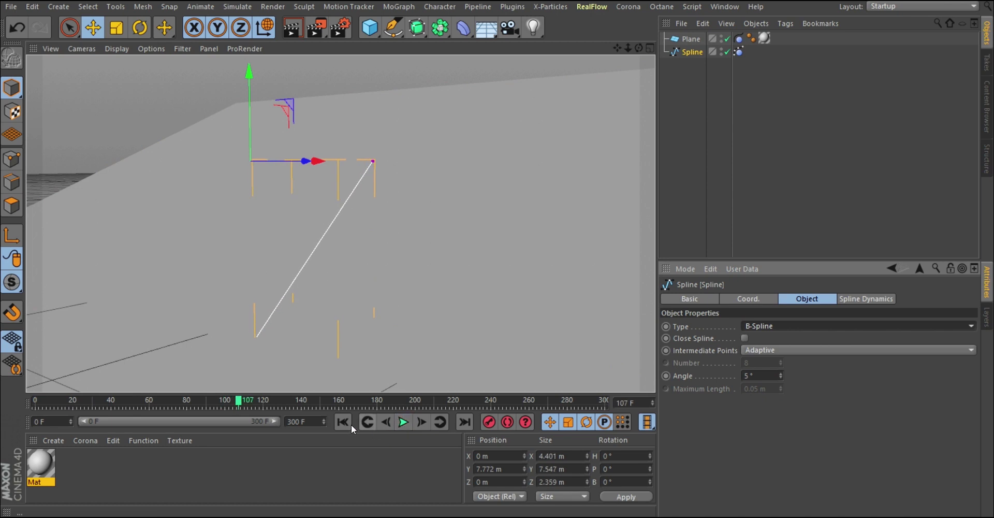
{"action": "left_click", "coordinate": [351, 425]}
- Switch to point editing and select all of the spline's points
{"action": "left_click_drag", "start_coordinate": [358, 175], "coordinate": [403, 190], "text": "alt"}
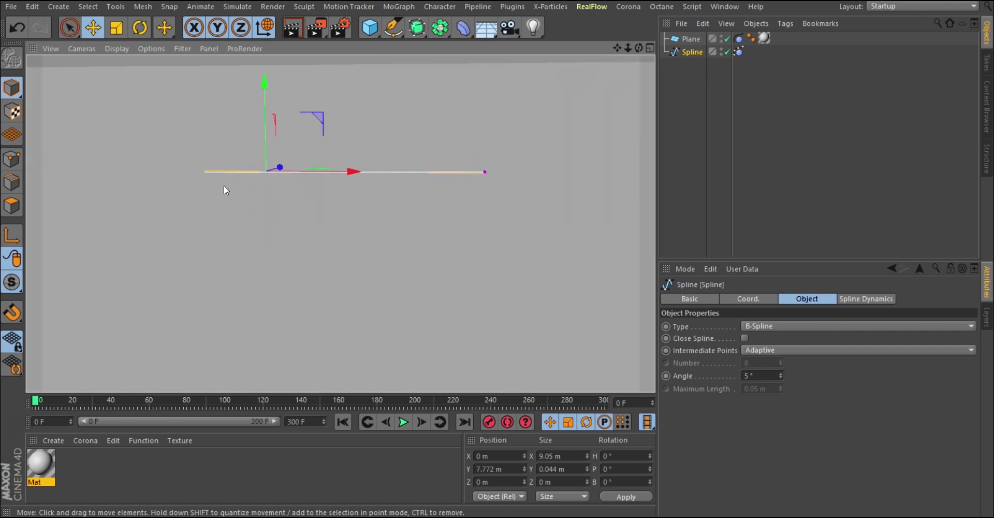
{"action": "left_click", "coordinate": [11, 159]}
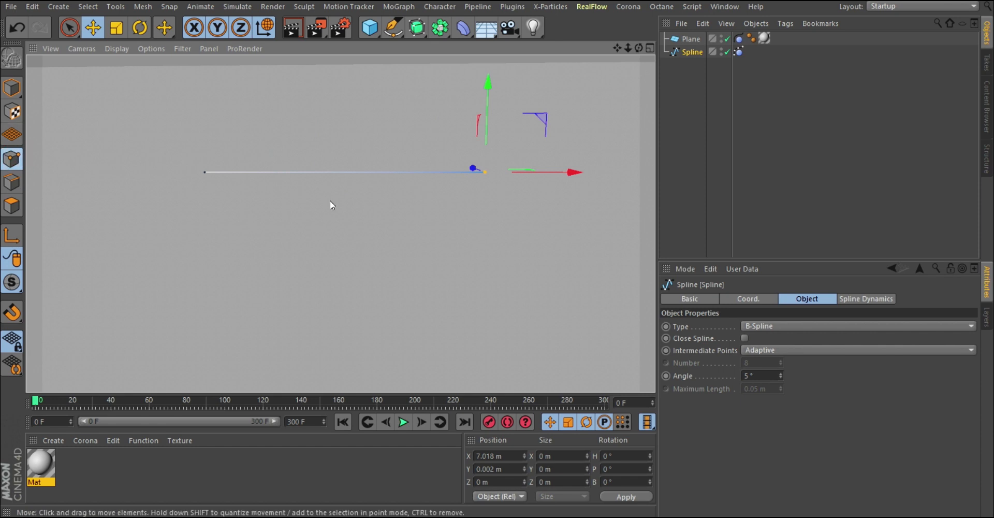
{"action": "key", "text": "ctrl+a"}
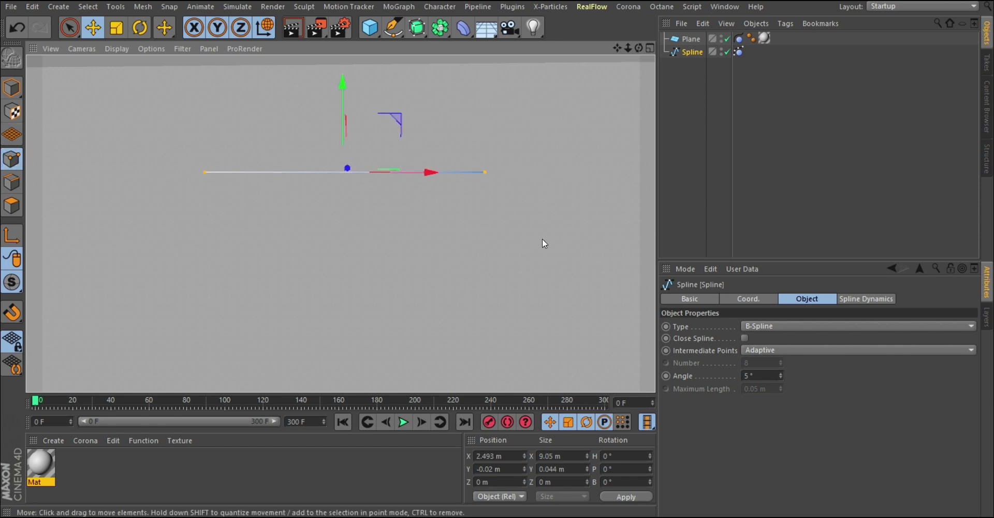
- Try subdividing the spline with 20 subdivisions, inspect the point spacing and undo the subdivision
{"action": "right_click", "coordinate": [542, 164]}
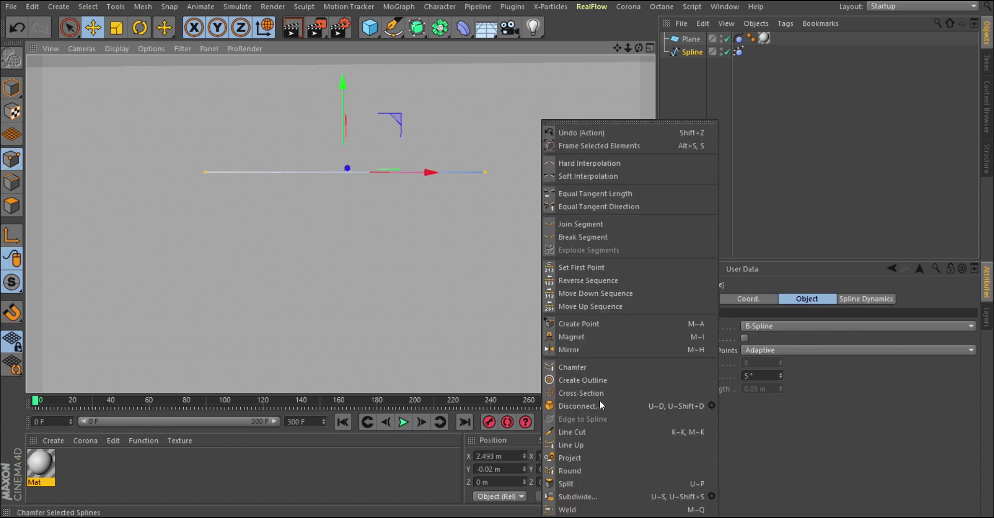
{"action": "left_click", "coordinate": [712, 496]}
{"action": "left_click_drag", "start_coordinate": [707, 472], "coordinate": [775, 150]}
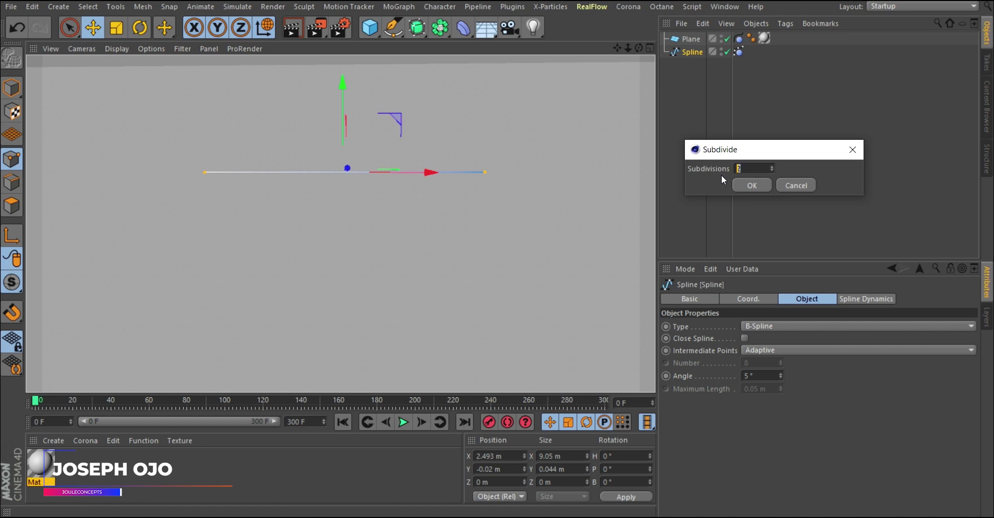
{"action": "type", "text": "20"}
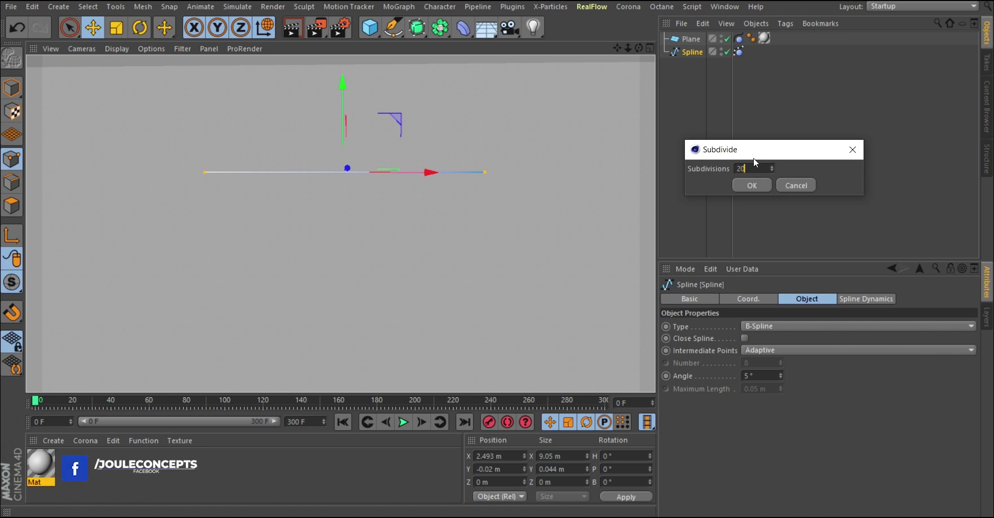
{"action": "mouse_move", "coordinate": [745, 149]}
{"action": "left_mouse_down"}
{"action": "mouse_move", "coordinate": [742, 114]}
{"action": "mouse_move", "coordinate": [727, 145]}
{"action": "left_mouse_up"}
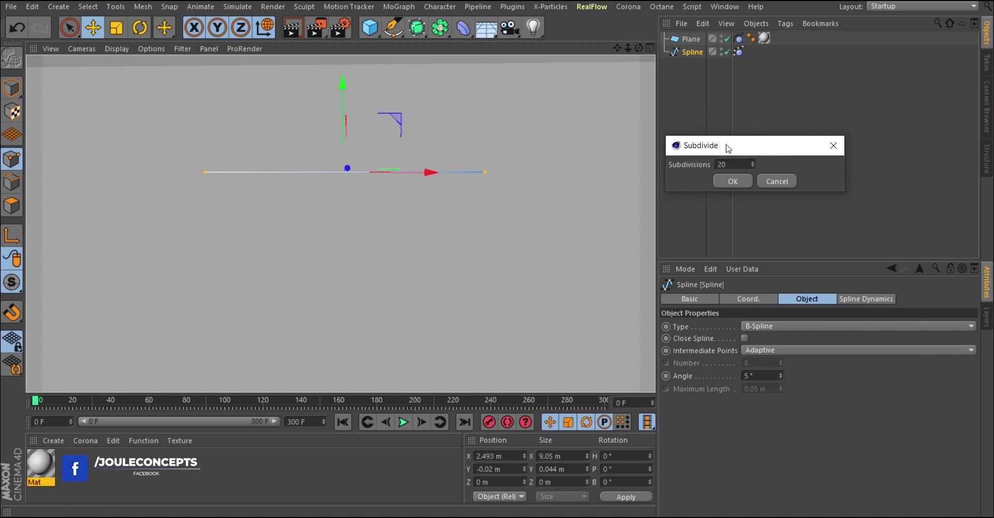
{"action": "left_click", "coordinate": [733, 181]}
{"action": "left_click_drag", "start_coordinate": [334, 187], "coordinate": [283, 181], "text": "alt"}
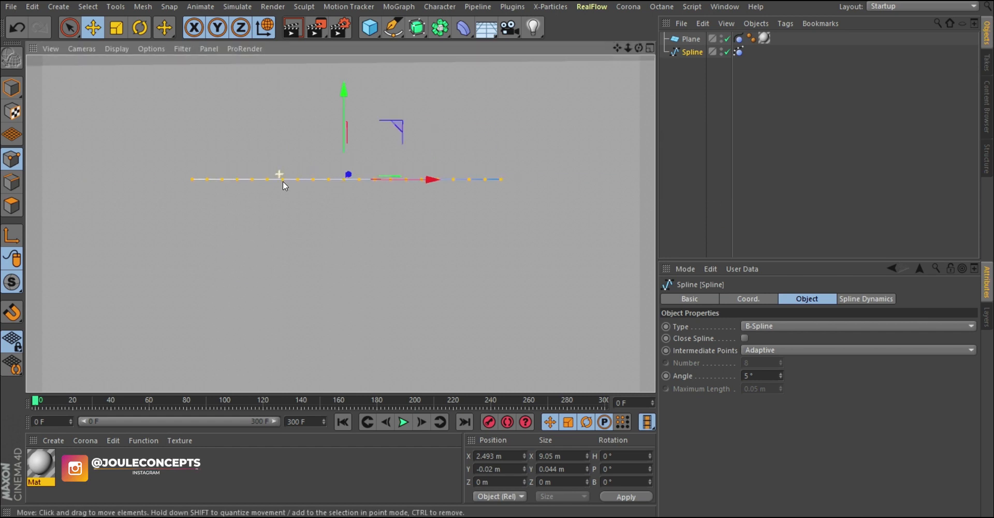
{"action": "scroll", "coordinate": [336, 188], "scroll_direction": "down", "scroll_amount": 1}
{"action": "key", "text": "ctrl+z"}
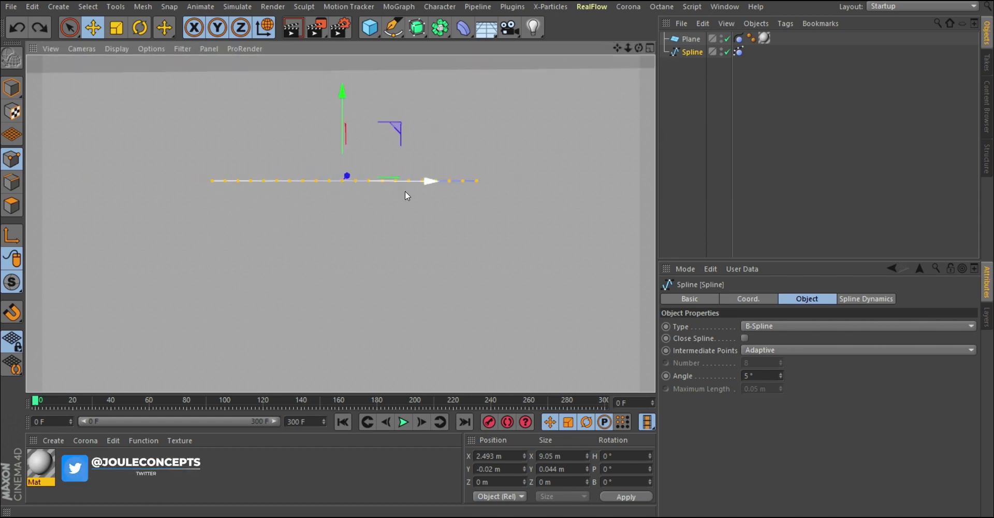
- Subdivide the selected spline points with 100 subdivisions and inspect the resulting point density
{"action": "right_click", "coordinate": [493, 126]}
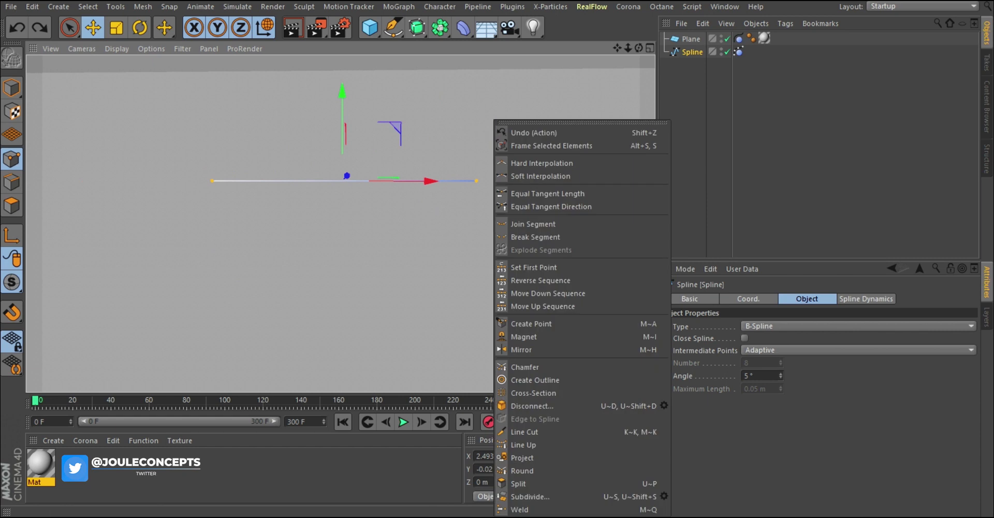
{"action": "left_click", "coordinate": [620, 491]}
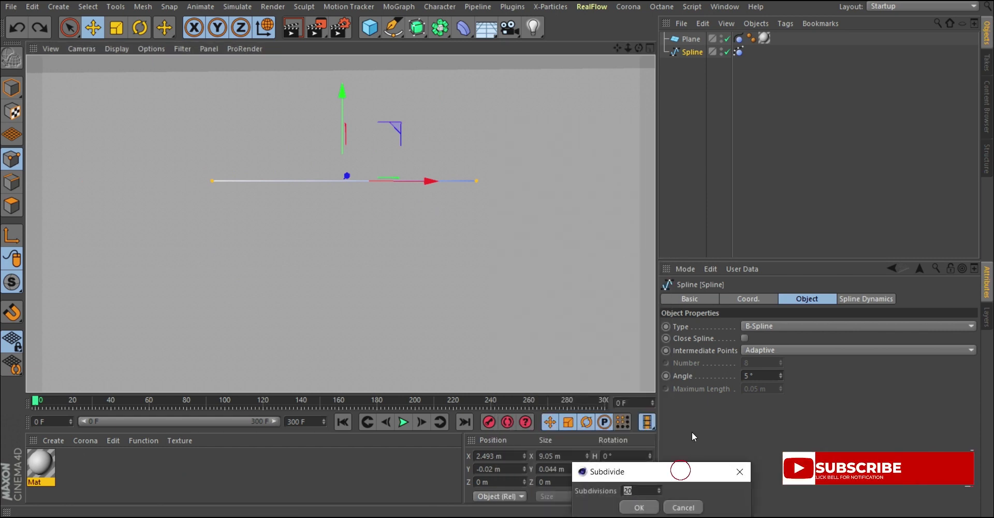
{"action": "left_click_drag", "start_coordinate": [658, 365], "coordinate": [626, 365]}
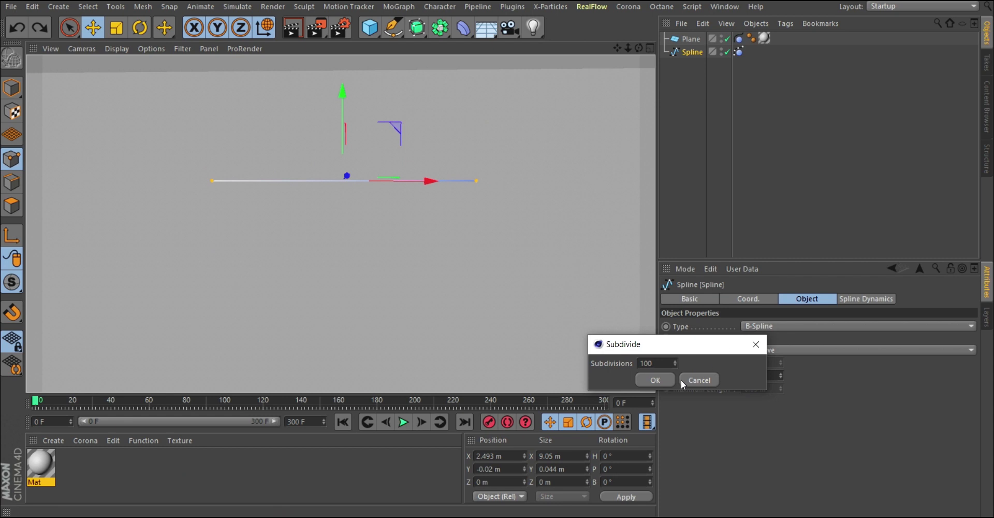
{"action": "left_click", "coordinate": [655, 380]}
{"action": "scroll", "coordinate": [329, 182], "scroll_direction": "up", "scroll_amount": 6}
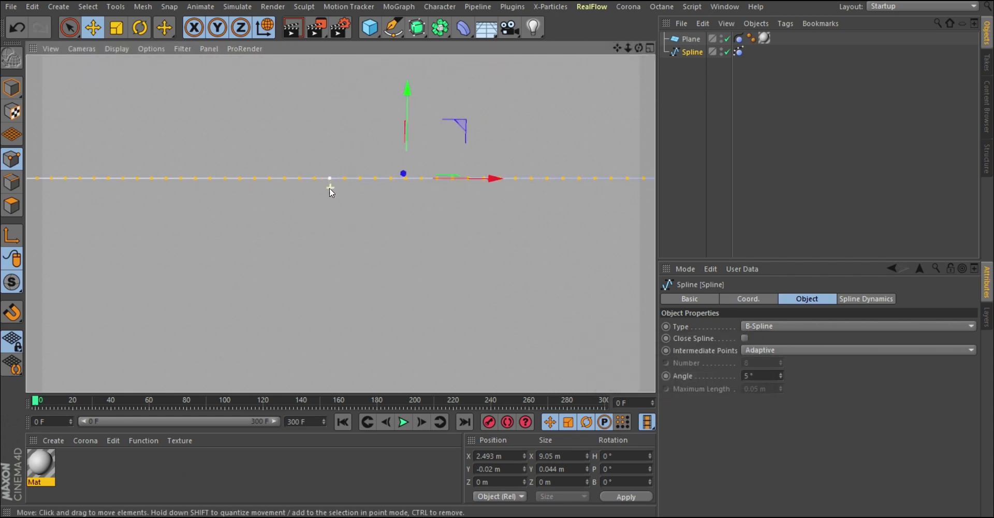
{"action": "scroll", "coordinate": [290, 181], "scroll_direction": "down", "scroll_amount": 6}
{"action": "mouse_move", "coordinate": [364, 202]}
{"action": "left_mouse_down", "text": "alt"}
{"action": "mouse_move", "coordinate": [348, 206]}
{"action": "mouse_move", "coordinate": [366, 215]}
{"action": "left_mouse_up", "text": "alt"}
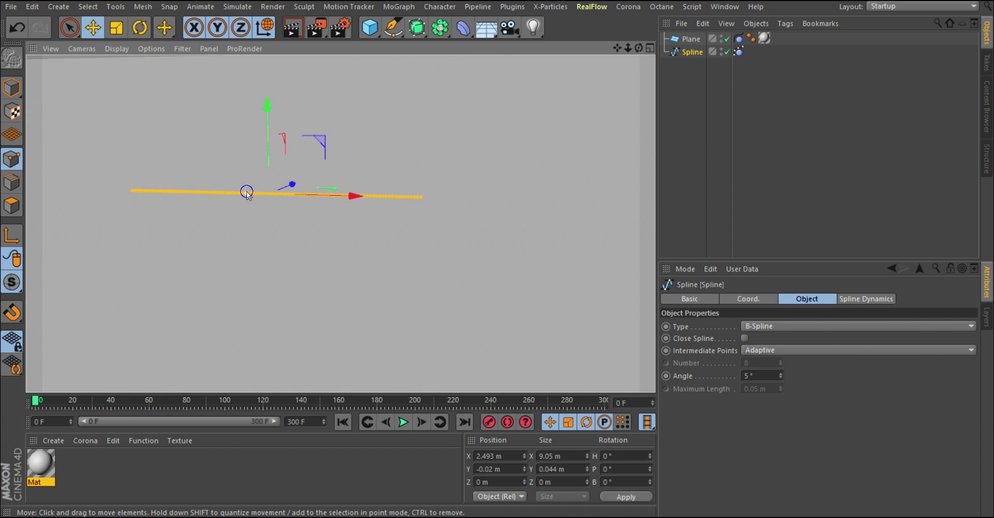
{"action": "middle_click_drag", "start_coordinate": [247, 193], "coordinate": [310, 220], "text": "alt"}
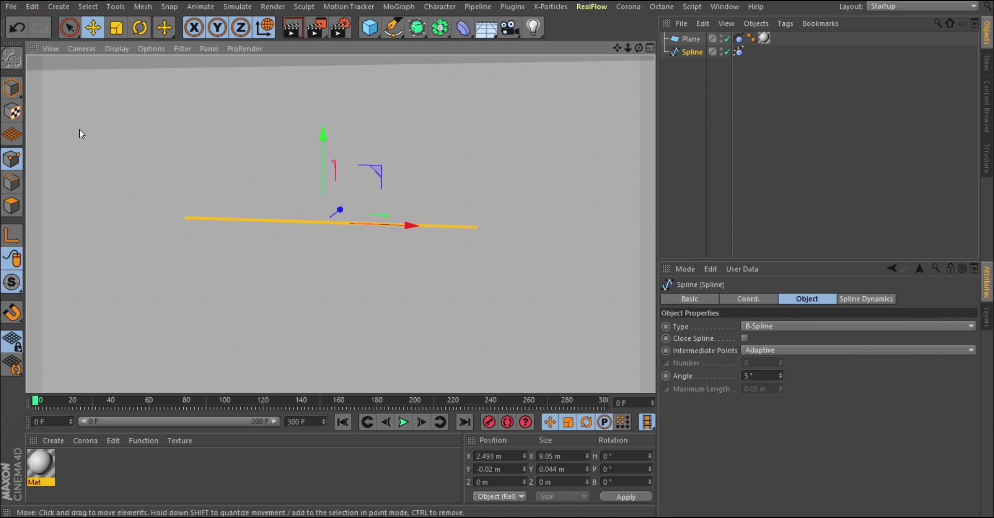
- Return to model mode, deselect everything, play the simulation with the subdivided spline, stop it and rewind to frame 0
{"action": "left_click", "coordinate": [12, 88]}
{"action": "left_click", "coordinate": [818, 117]}
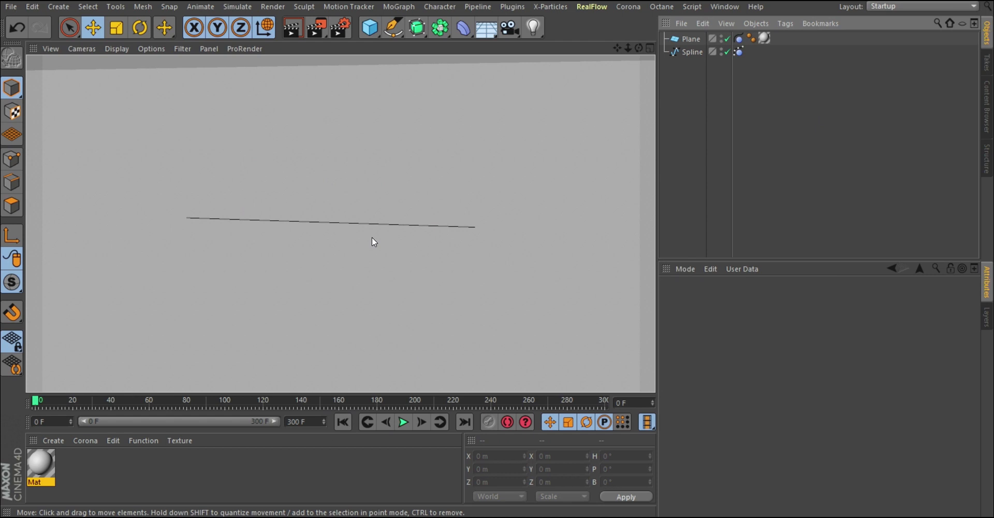
{"action": "left_click", "coordinate": [400, 421]}
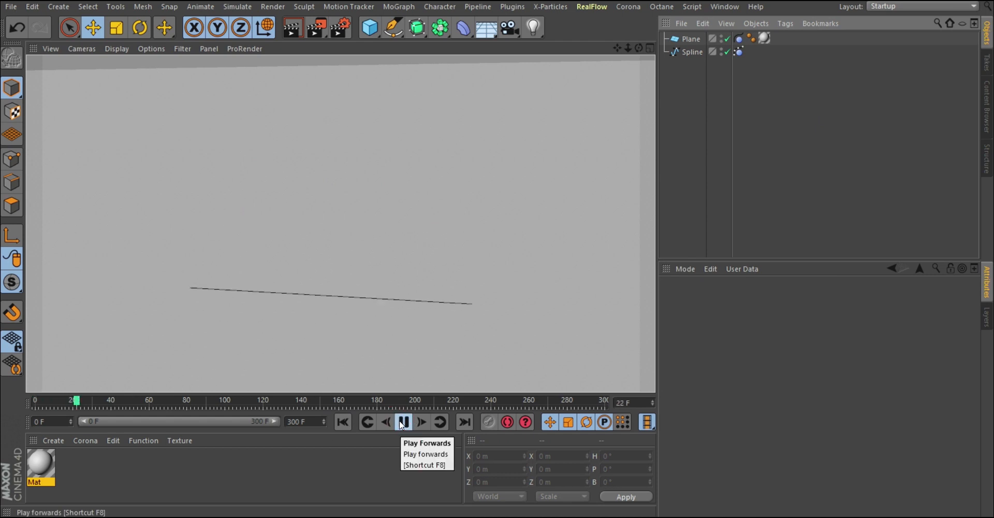
{"action": "left_click", "coordinate": [402, 421]}
{"action": "left_click", "coordinate": [343, 421]}
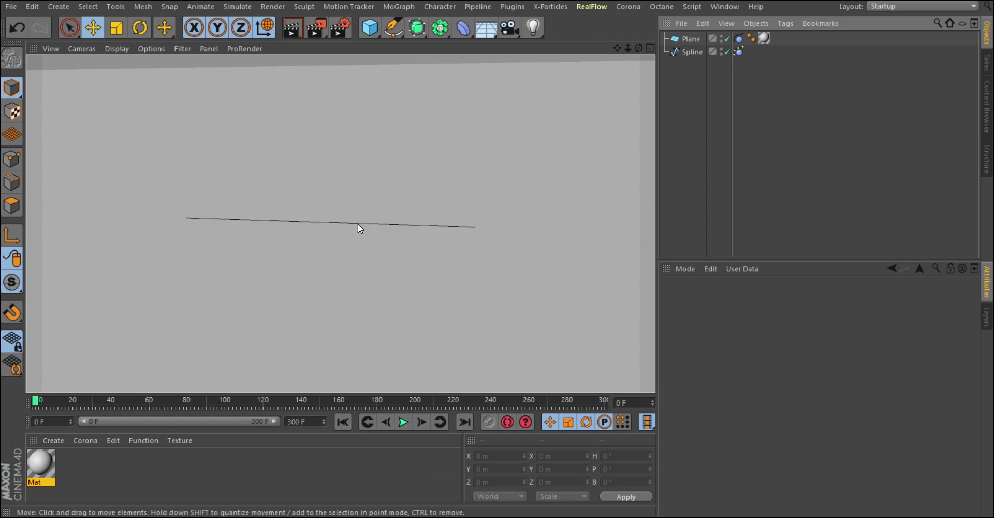
- Set the spline's end point on the positive X side as fixed in its Spline Dynamics tag, and return to model mode
{"action": "left_click", "coordinate": [739, 51]}
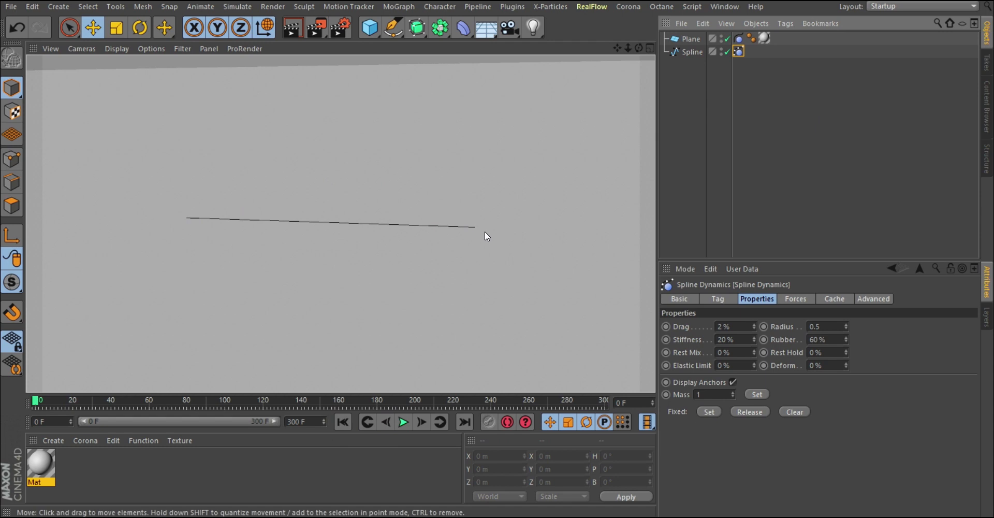
{"action": "left_click", "coordinate": [694, 52]}
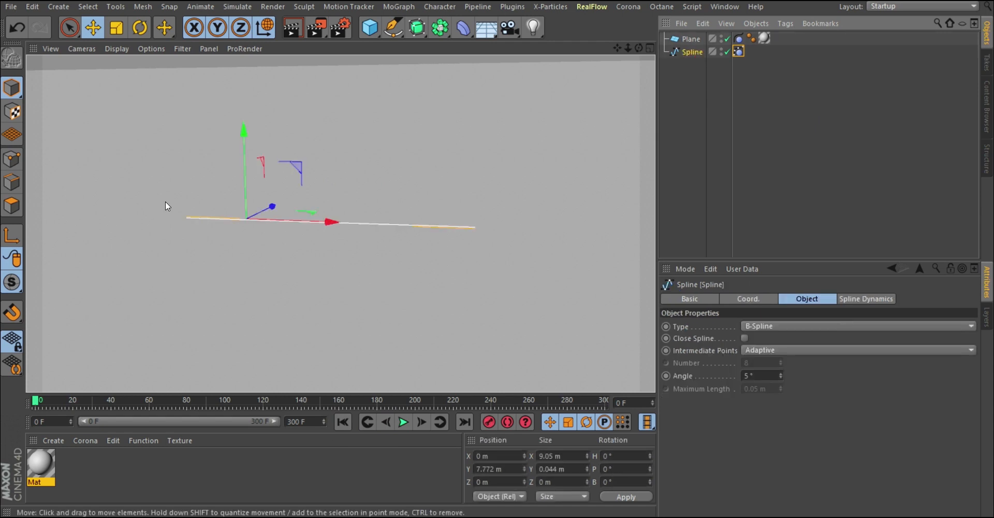
{"action": "left_click", "coordinate": [11, 159]}
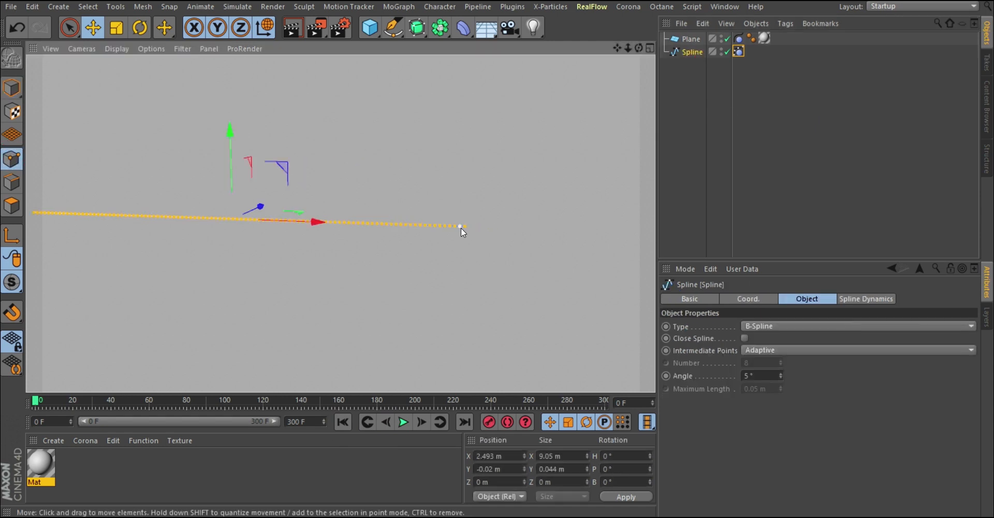
{"action": "left_click", "coordinate": [461, 227]}
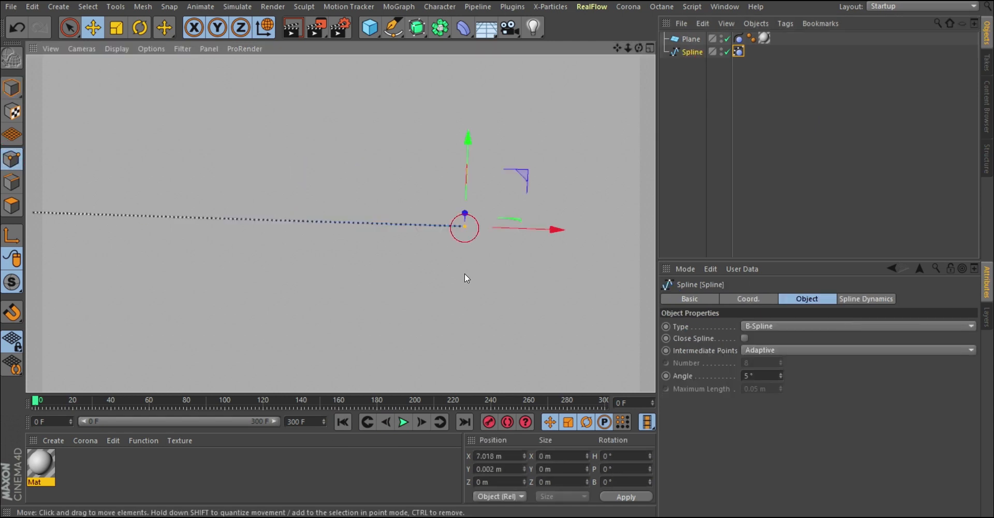
{"action": "left_click", "coordinate": [739, 51]}
{"action": "left_click", "coordinate": [708, 411]}
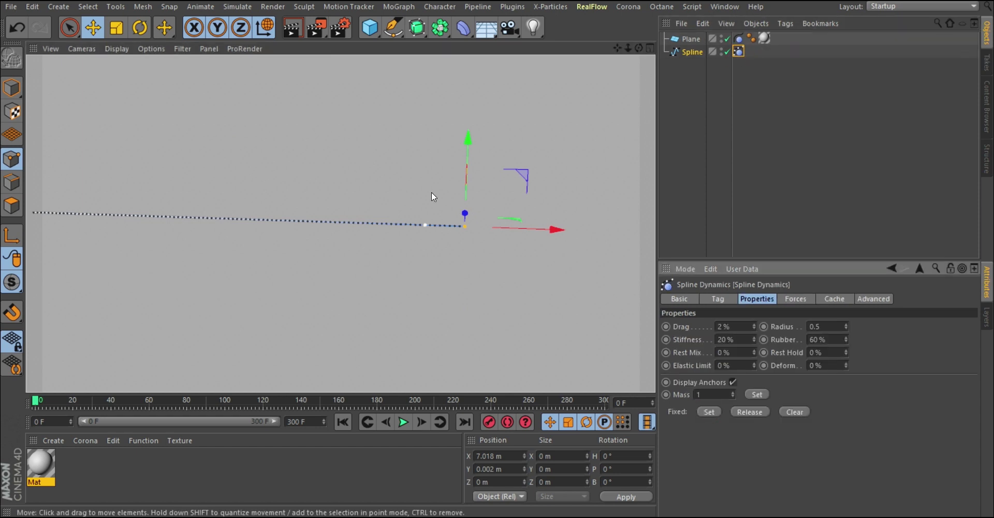
{"action": "left_click", "coordinate": [12, 88]}
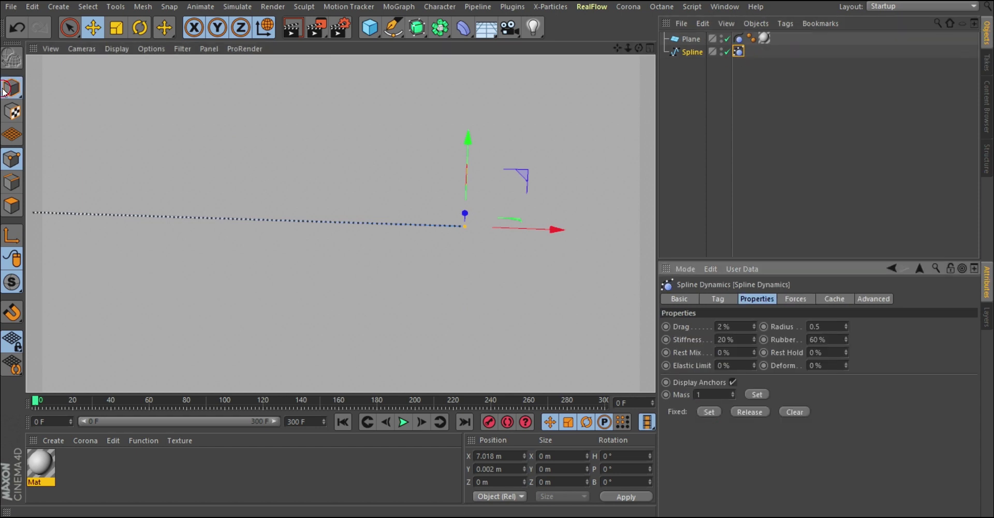
{"action": "left_click", "coordinate": [776, 180]}
- Play the simulation with the fixed end point, examine how the spline bends onto the plane, stop it and rewind to frame 0
{"action": "left_click_drag", "start_coordinate": [447, 137], "coordinate": [388, 179], "text": "alt"}
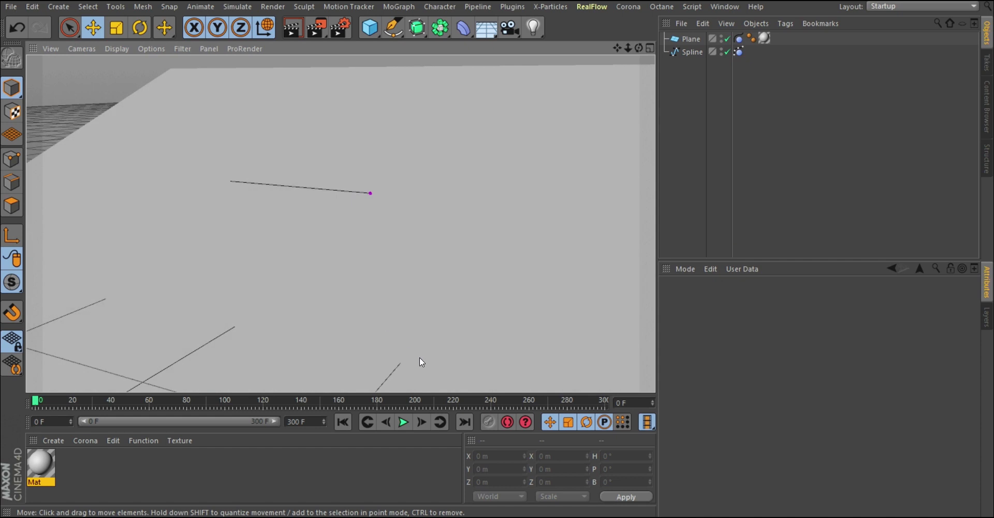
{"action": "left_click", "coordinate": [400, 426]}
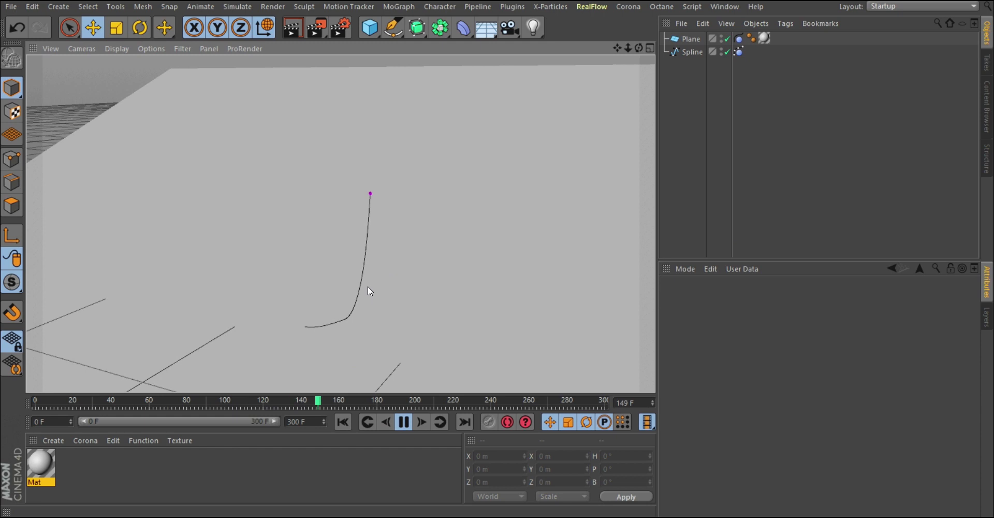
{"action": "right_click_drag", "start_coordinate": [365, 284], "coordinate": [360, 247], "text": "alt"}
{"action": "right_click_drag", "start_coordinate": [356, 288], "coordinate": [350, 272], "text": "alt"}
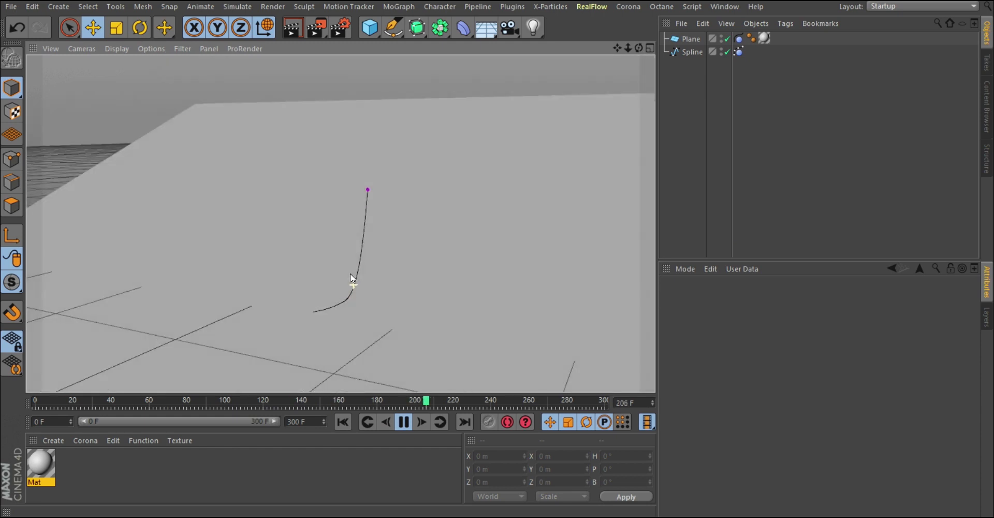
{"action": "left_click", "coordinate": [404, 422]}
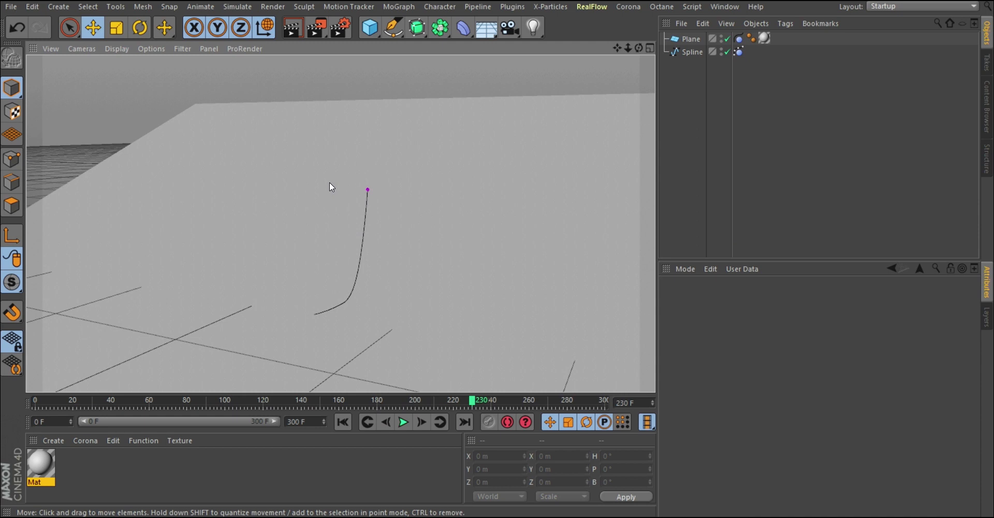
{"action": "left_click", "coordinate": [403, 421]}
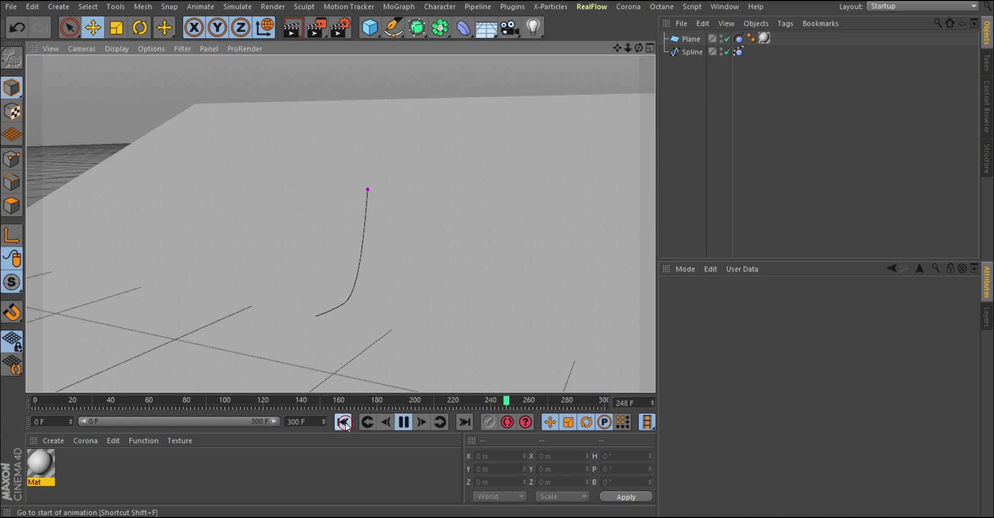
{"action": "left_click", "coordinate": [401, 422]}
{"action": "left_click", "coordinate": [342, 421]}
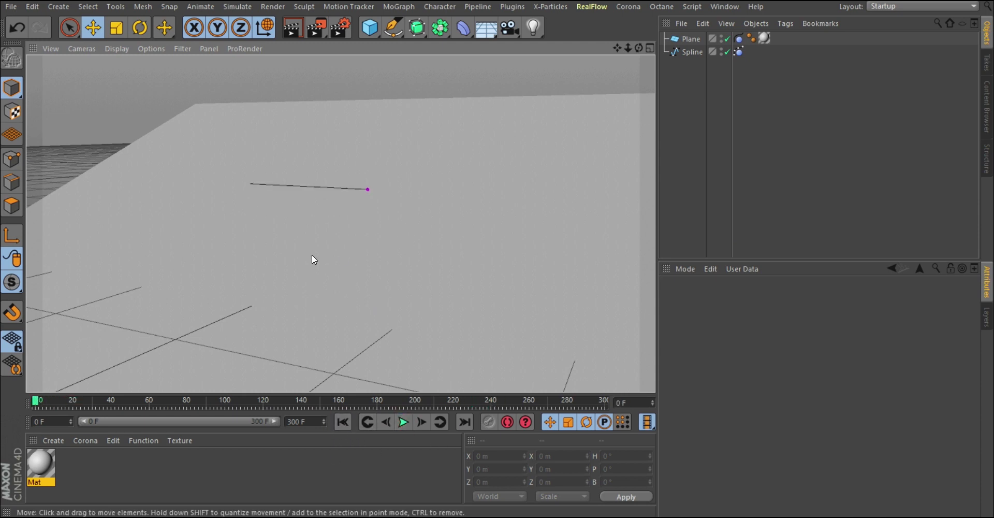
- Select the spline's two end points in point mode, set both as fixed in the Spline Dynamics tag, and return to model mode
{"action": "left_click_drag", "start_coordinate": [328, 240], "coordinate": [383, 250], "text": "alt"}
{"action": "left_click", "coordinate": [12, 159]}
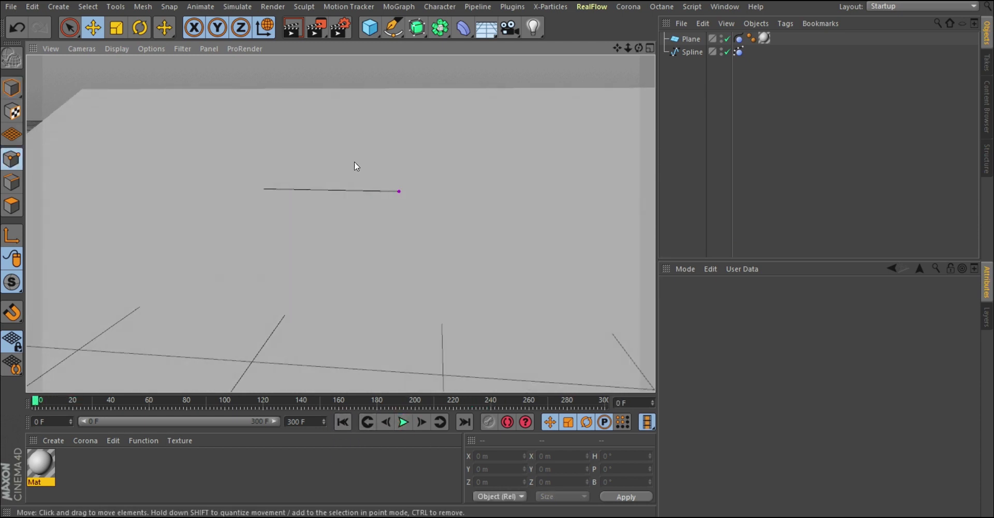
{"action": "left_click", "coordinate": [691, 52]}
{"action": "scroll", "coordinate": [345, 191], "scroll_direction": "up", "scroll_amount": 5}
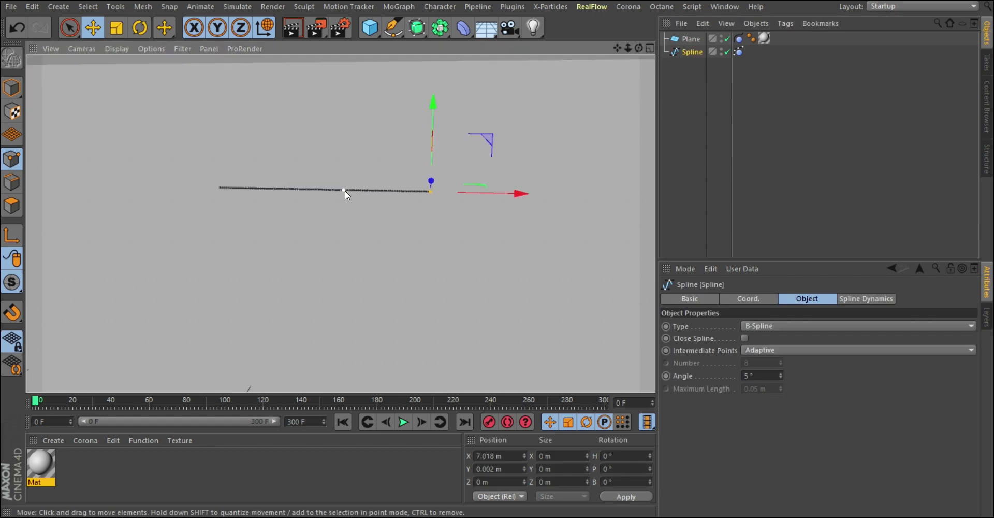
{"action": "scroll", "coordinate": [163, 190], "scroll_direction": "up", "scroll_amount": 3}
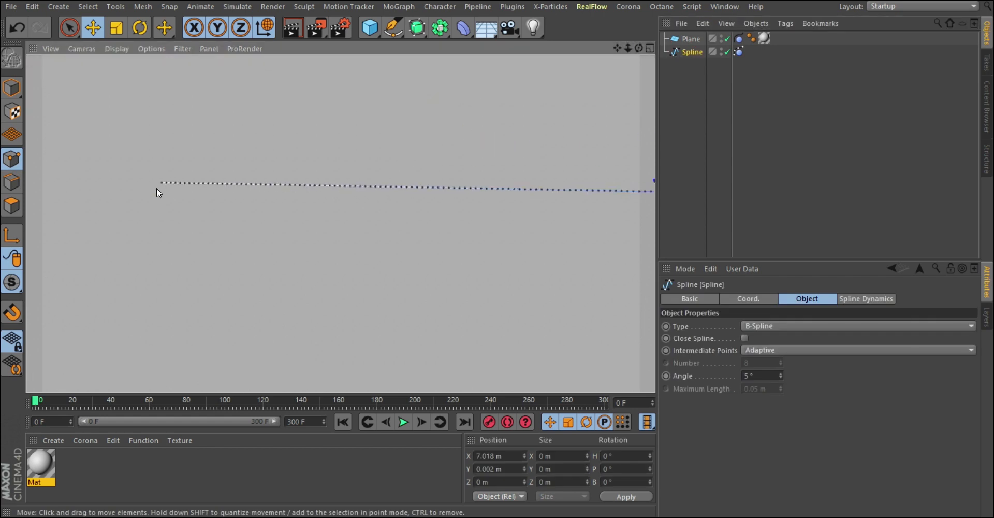
{"action": "left_click", "coordinate": [158, 186]}
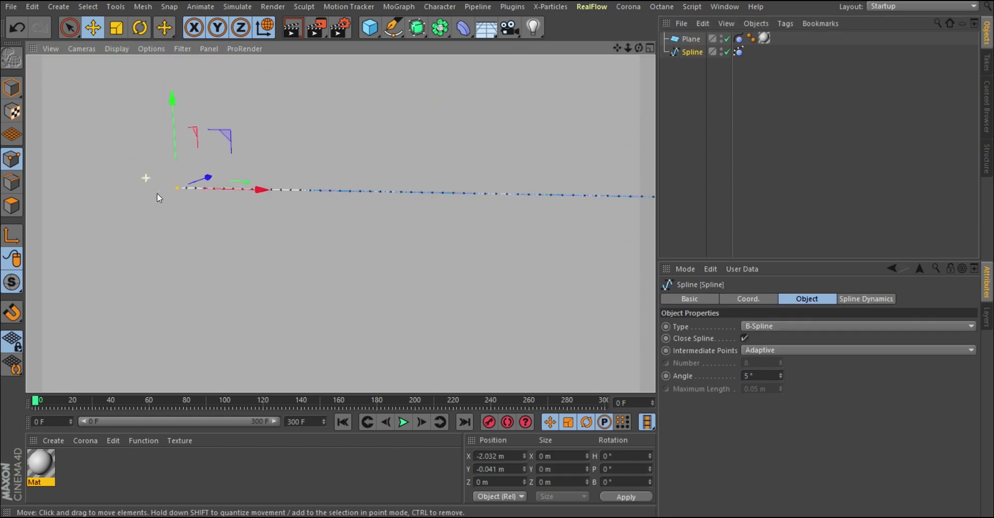
{"action": "scroll", "coordinate": [157, 197], "scroll_direction": "down", "scroll_amount": 3}
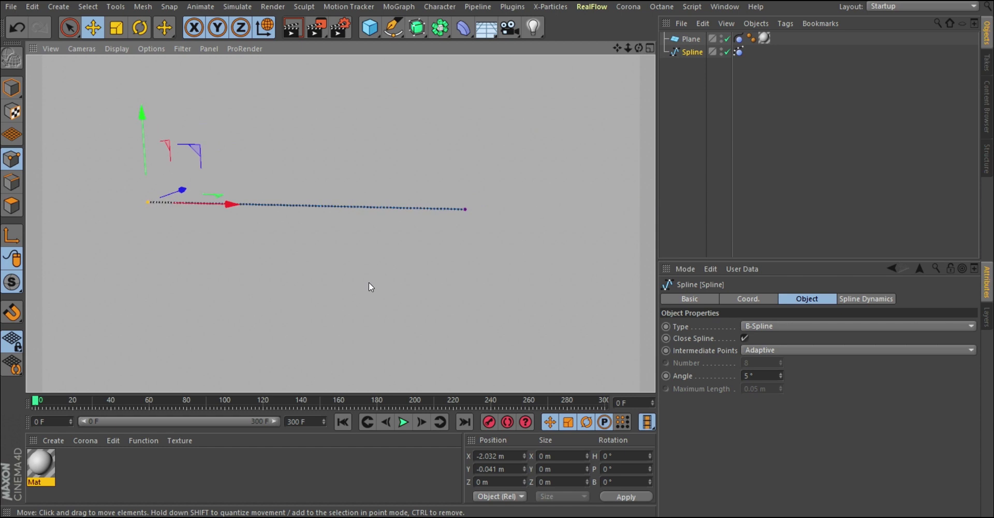
{"action": "left_click", "coordinate": [466, 210]}
{"action": "left_click", "coordinate": [188, 204]}
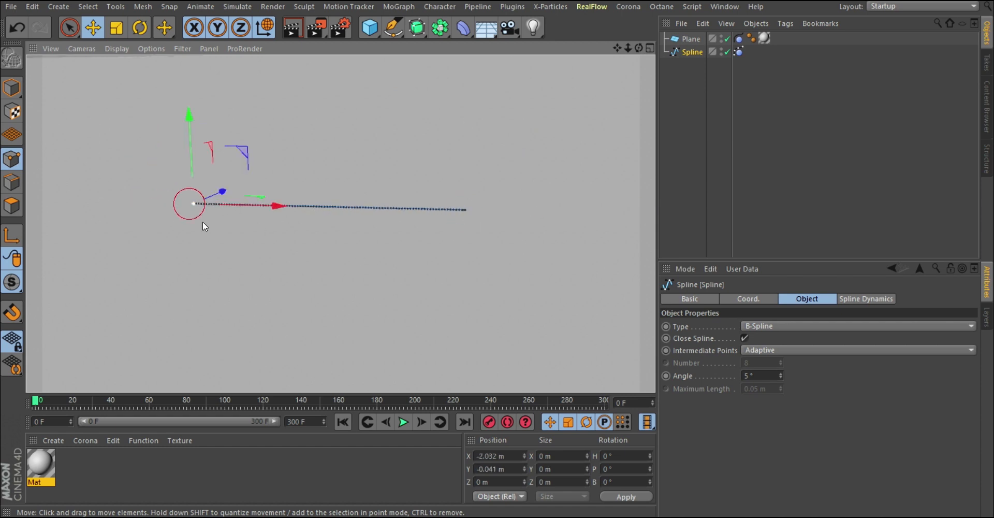
{"action": "left_click", "coordinate": [465, 210], "text": "shift"}
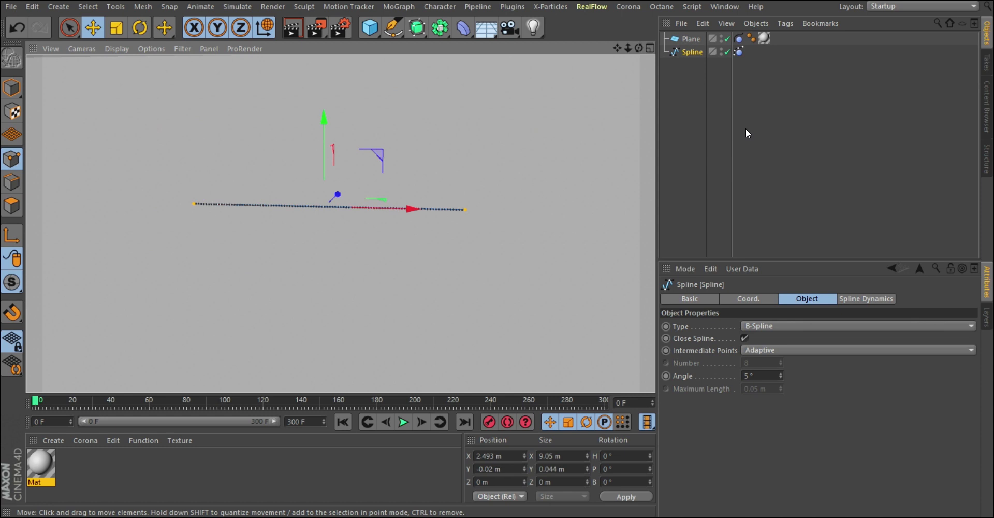
{"action": "left_click", "coordinate": [738, 51]}
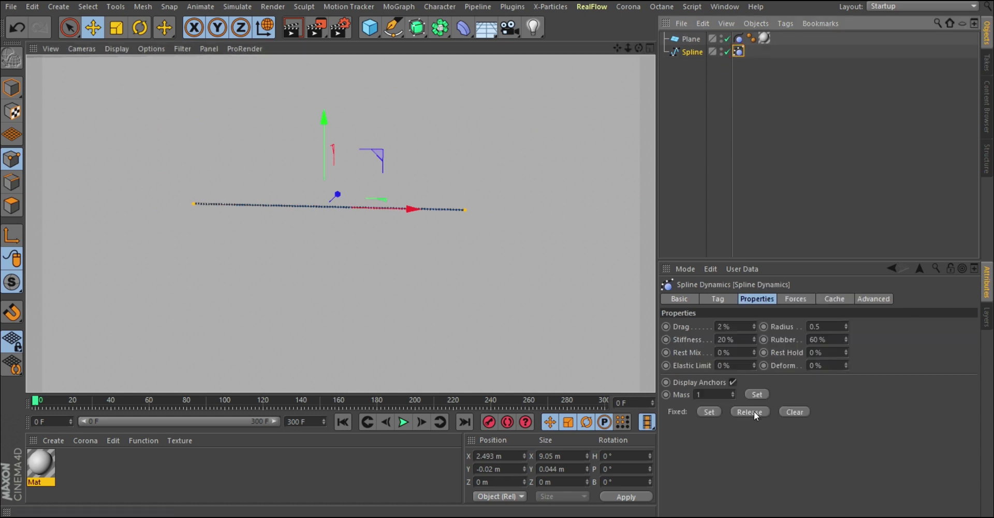
{"action": "left_click", "coordinate": [787, 411]}
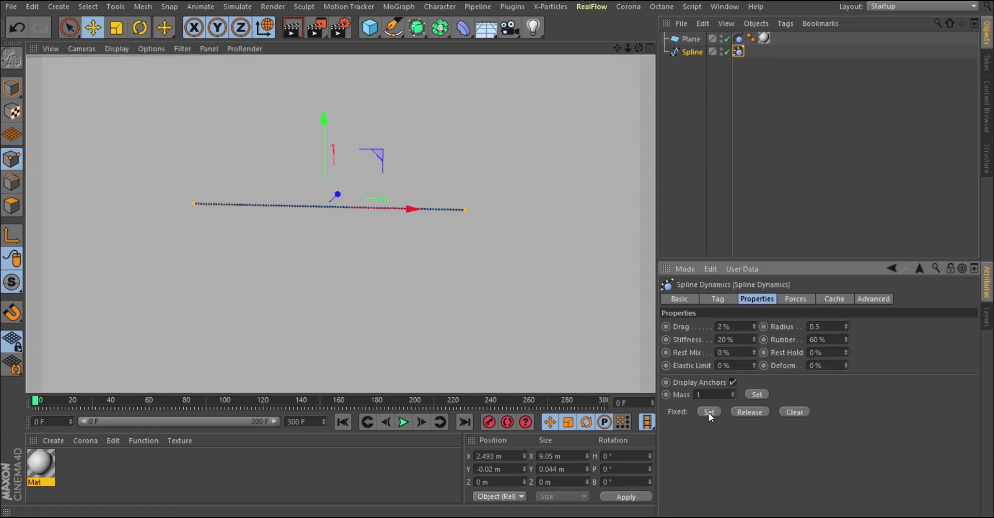
{"action": "left_click", "coordinate": [709, 412]}
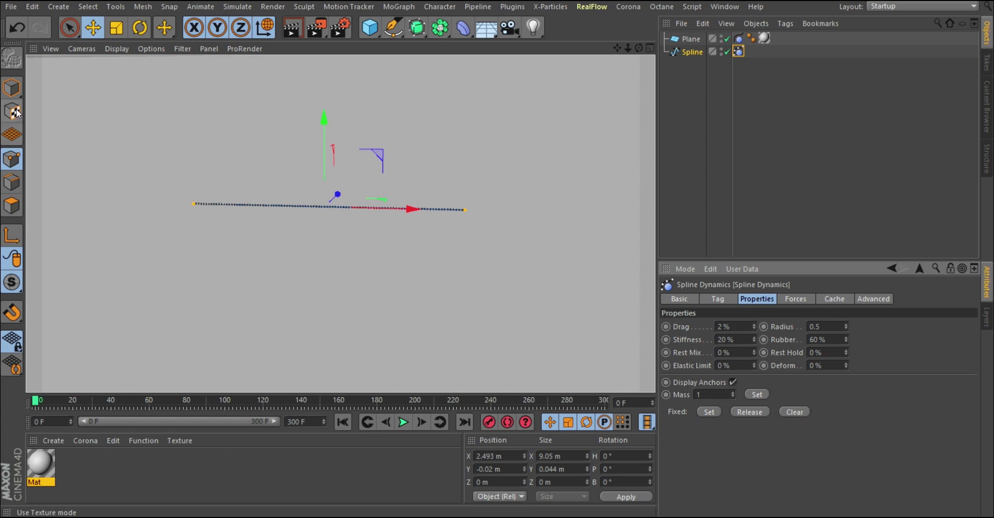
{"action": "left_click", "coordinate": [11, 88]}
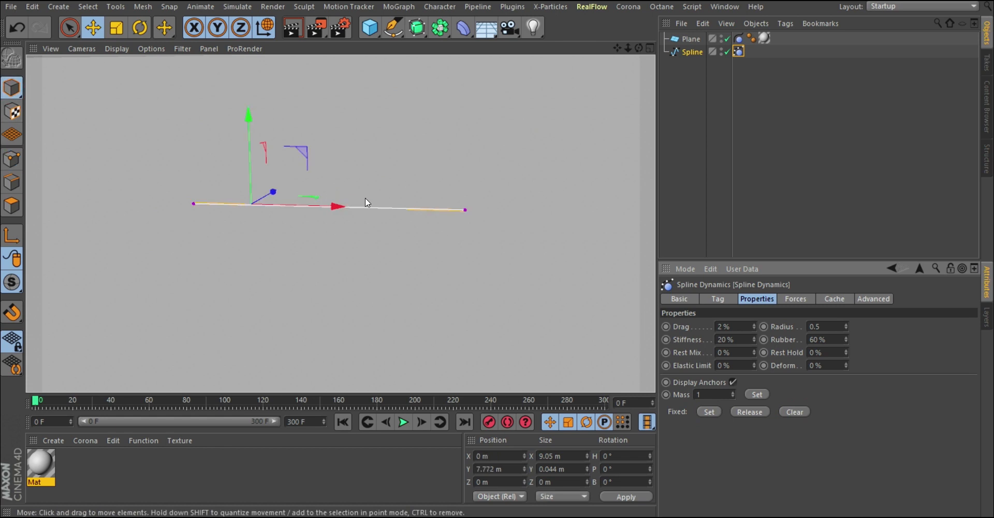
- Play the simulation with both end points fixed and everything deselected, examine the hanging spline, stop it and rewind to frame 0
{"action": "left_click", "coordinate": [404, 421]}
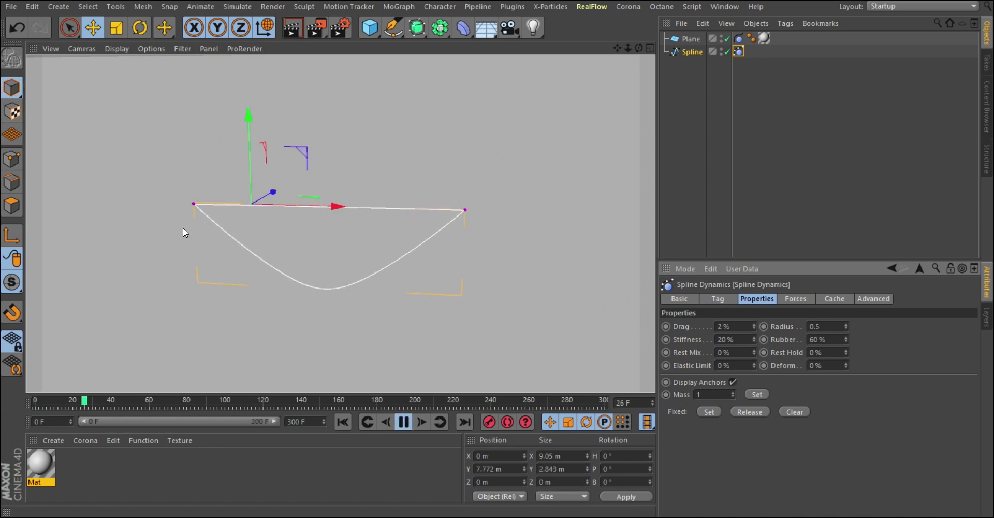
{"action": "left_click", "coordinate": [791, 132]}
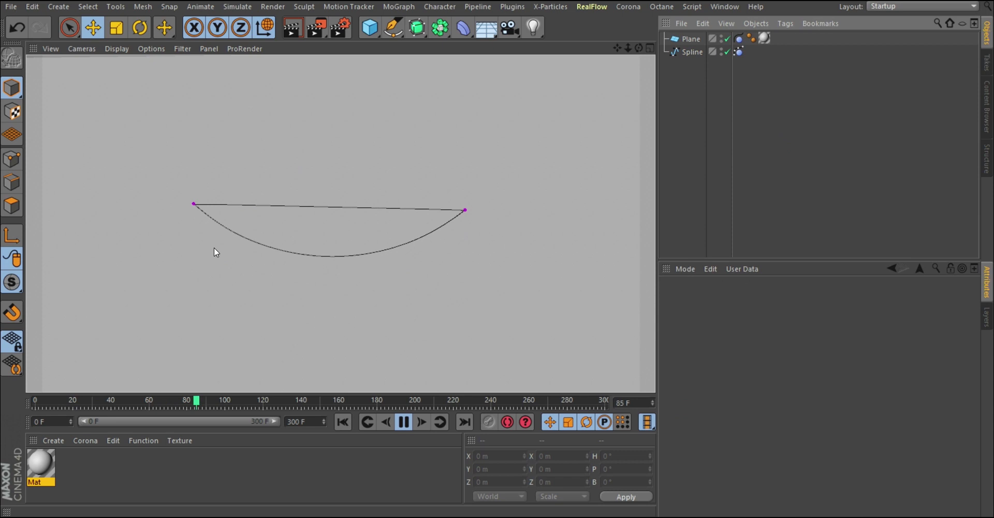
{"action": "mouse_move", "coordinate": [318, 216]}
{"action": "left_mouse_down", "text": "alt"}
{"action": "mouse_move", "coordinate": [300, 230]}
{"action": "mouse_move", "coordinate": [222, 238]}
{"action": "mouse_move", "coordinate": [265, 240]}
{"action": "mouse_move", "coordinate": [256, 222]}
{"action": "mouse_move", "coordinate": [272, 219]}
{"action": "mouse_move", "coordinate": [319, 240]}
{"action": "left_mouse_up", "text": "alt"}
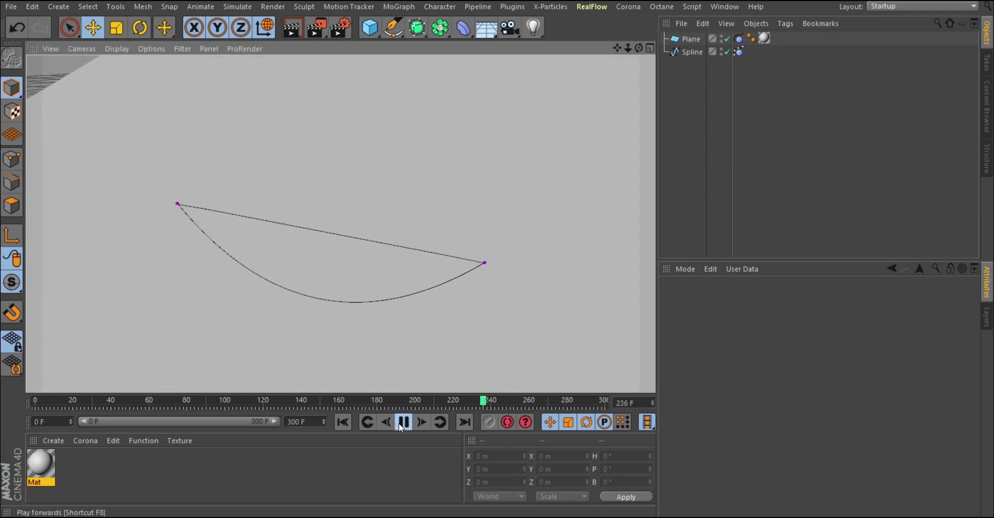
{"action": "left_click", "coordinate": [402, 422]}
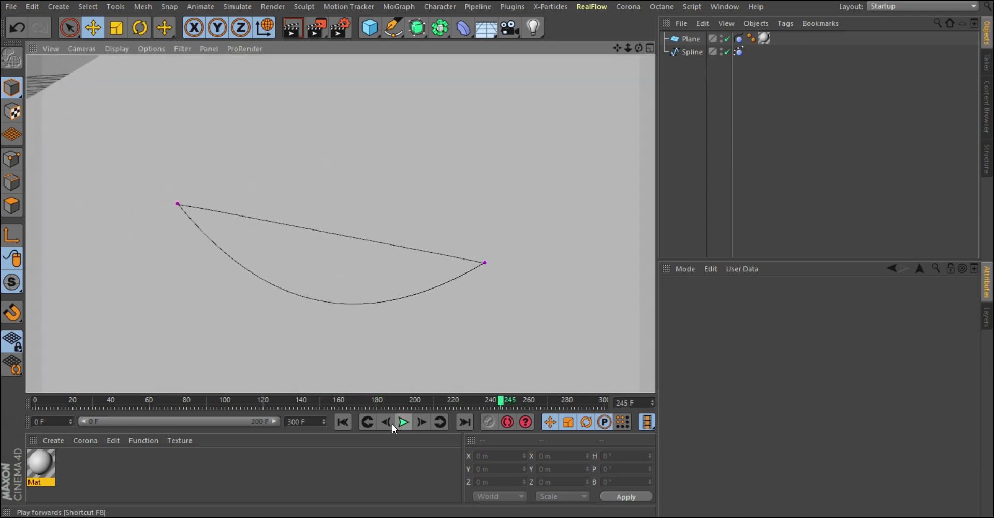
{"action": "left_click", "coordinate": [344, 420]}
- Turn off Close Spline in the spline's object properties
{"action": "left_click", "coordinate": [739, 52]}
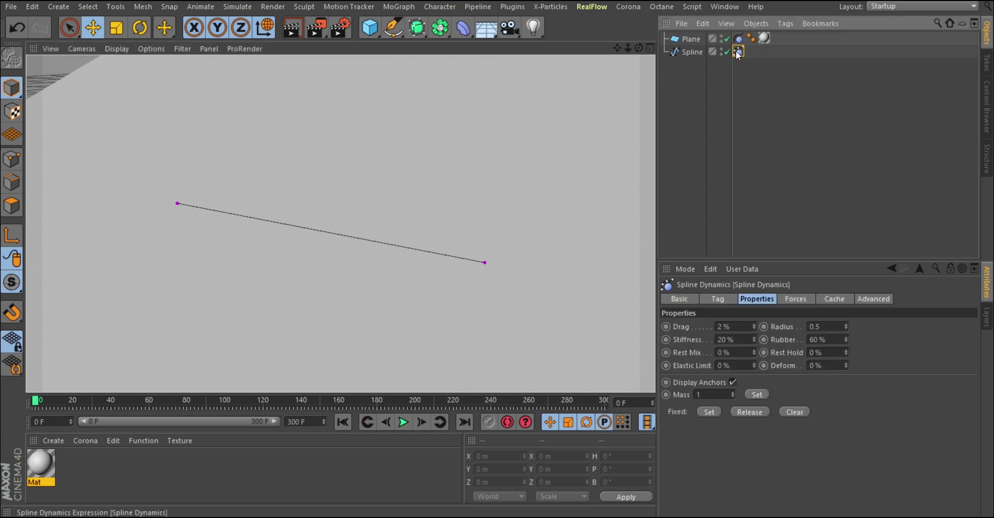
{"action": "left_click", "coordinate": [693, 52]}
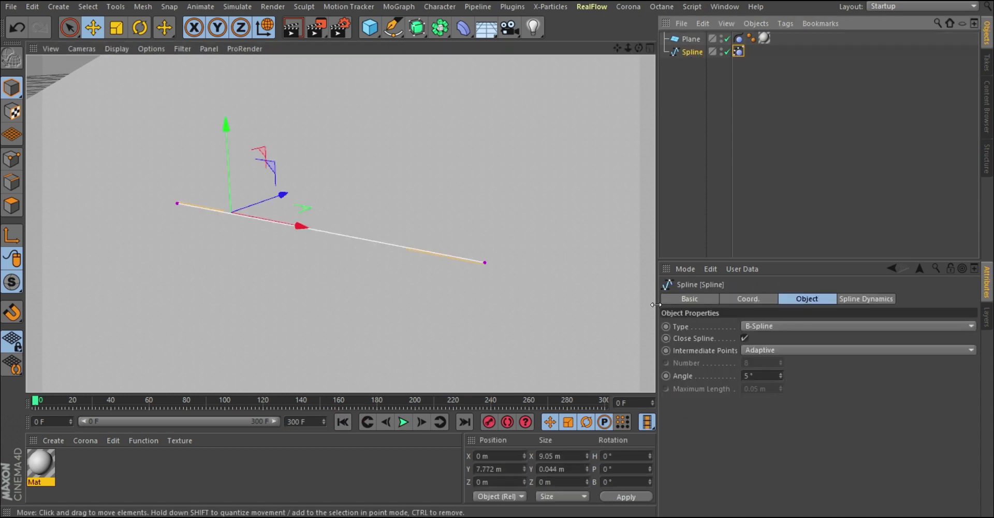
{"action": "left_click", "coordinate": [744, 338]}
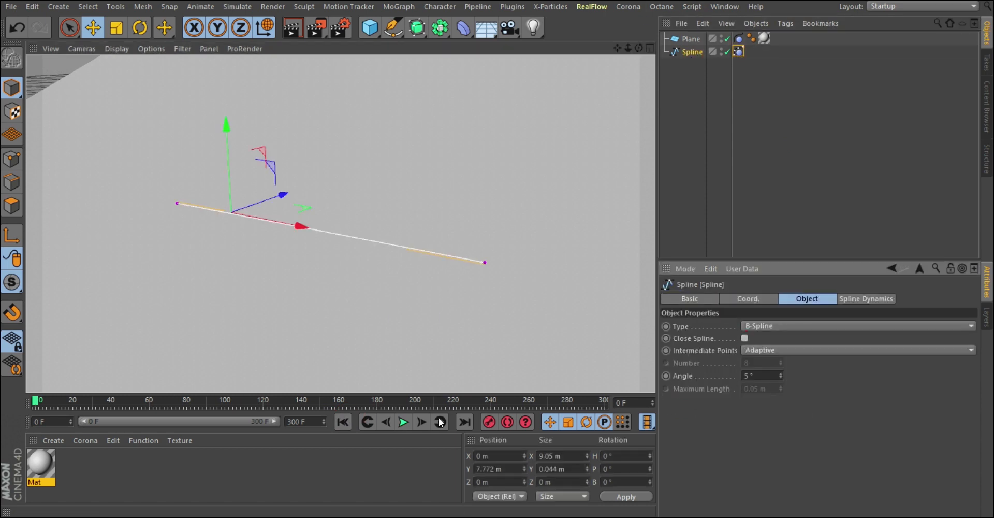
- Play the simulation with the open spline, examine how it sags from several angles, and display the Spline Dynamics tag's properties
{"action": "left_click", "coordinate": [403, 422]}
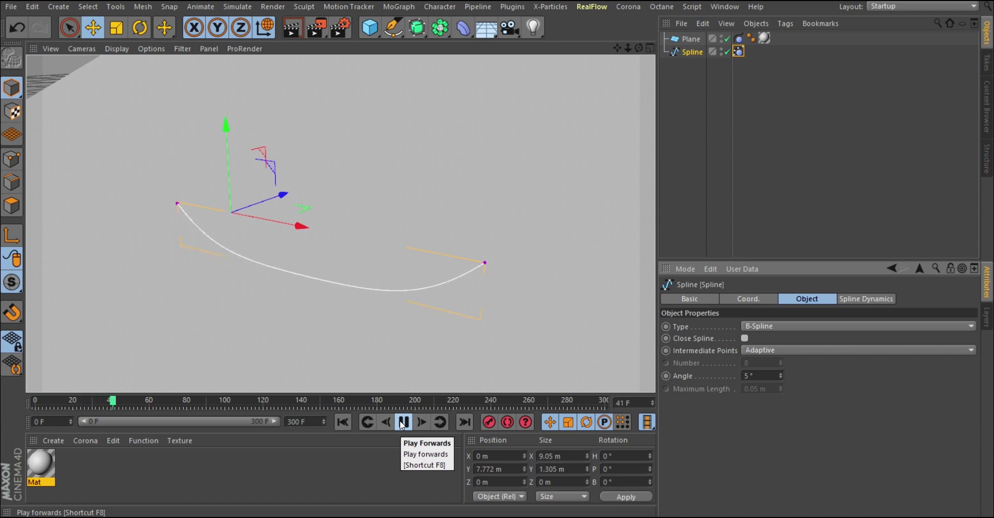
{"action": "mouse_move", "coordinate": [334, 343]}
{"action": "left_mouse_down", "text": "alt"}
{"action": "mouse_move", "coordinate": [325, 274]}
{"action": "mouse_move", "coordinate": [336, 288]}
{"action": "left_mouse_up", "text": "alt"}
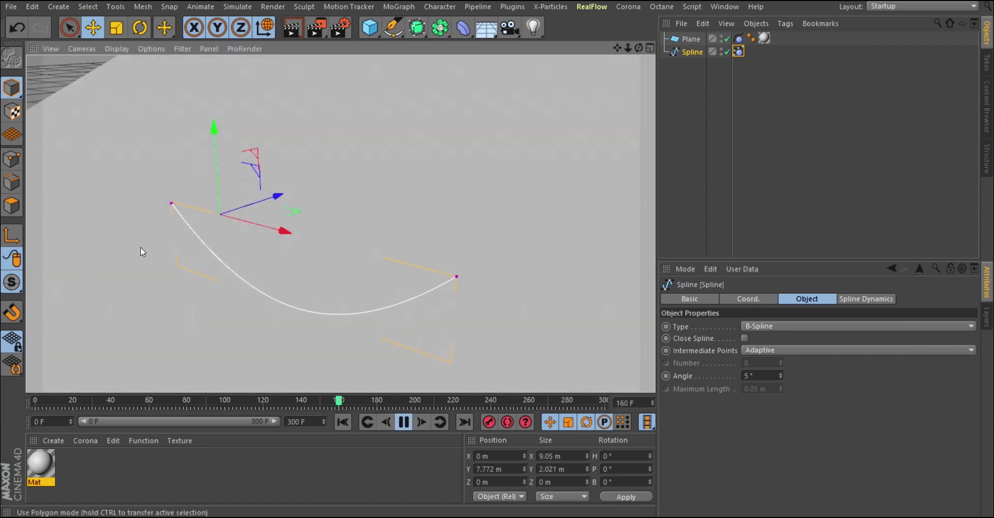
{"action": "left_click_drag", "start_coordinate": [251, 260], "coordinate": [275, 245], "text": "alt"}
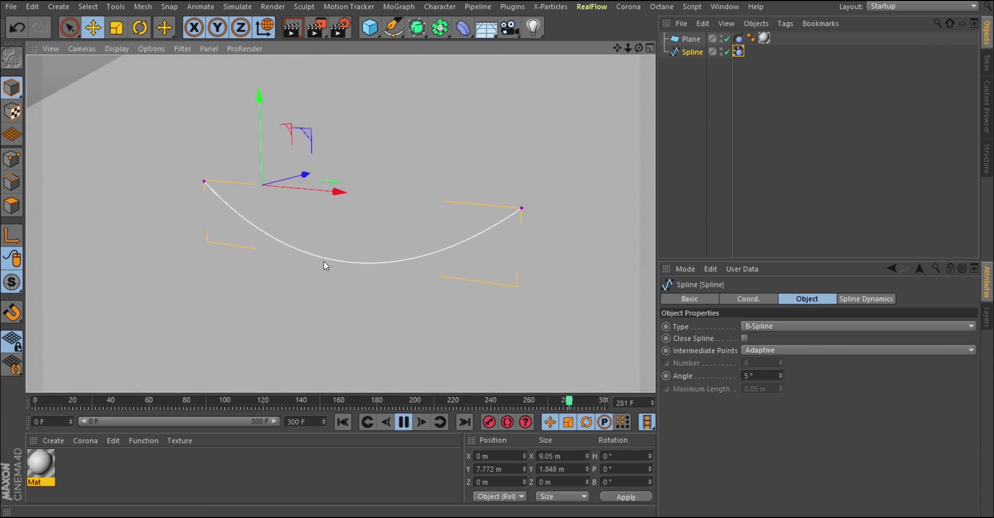
{"action": "left_click", "coordinate": [739, 52]}
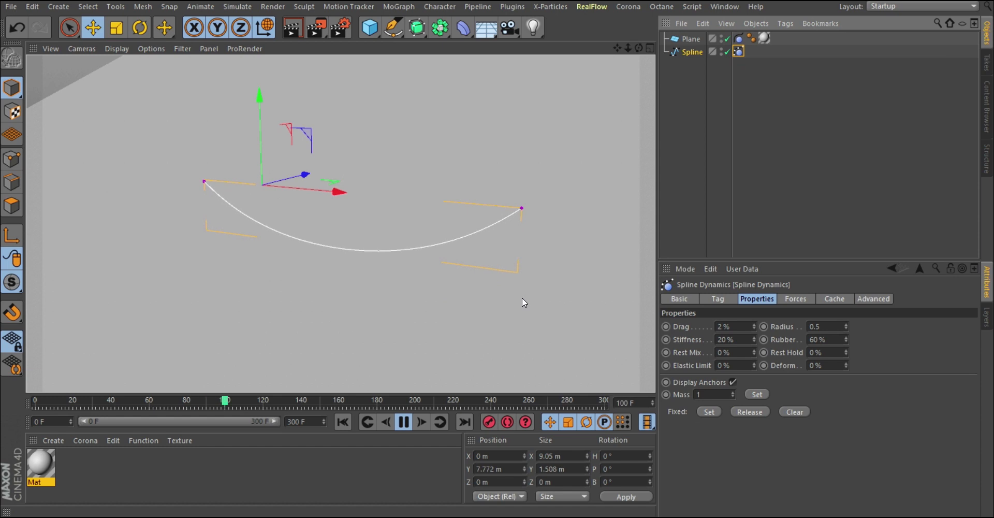
{"action": "mouse_move", "coordinate": [290, 254]}
{"action": "left_mouse_down", "text": "alt"}
{"action": "mouse_move", "coordinate": [253, 241]}
{"action": "mouse_move", "coordinate": [259, 233]}
{"action": "mouse_move", "coordinate": [304, 257]}
{"action": "mouse_move", "coordinate": [268, 248]}
{"action": "mouse_move", "coordinate": [506, 382]}
{"action": "left_mouse_up", "text": "alt"}
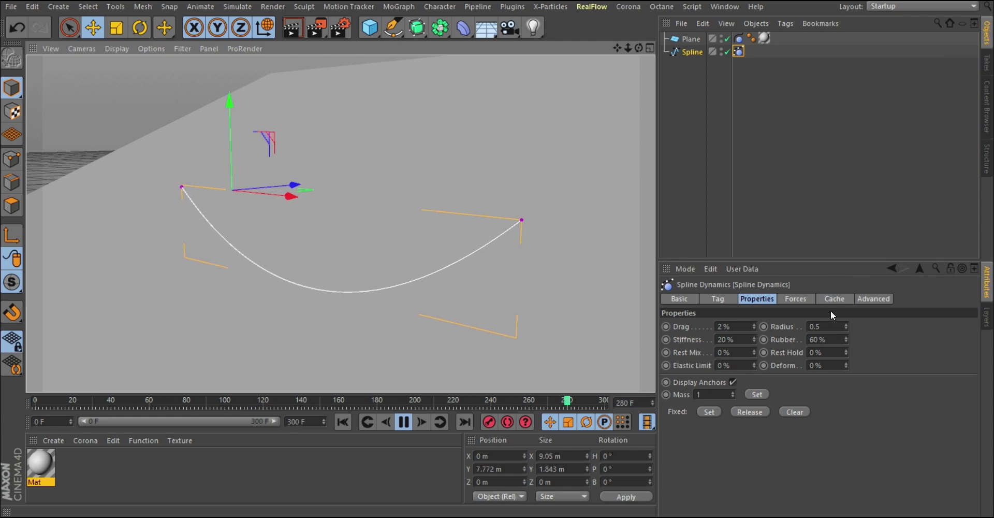
- Set the Spline Dynamics Radius to 0 and replay the running simulation from the start
{"action": "left_click", "coordinate": [738, 325]}
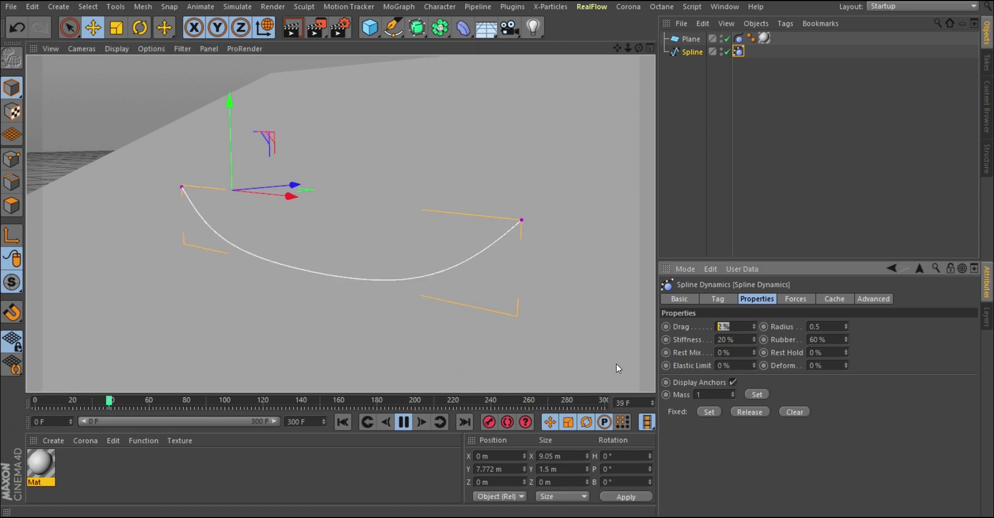
{"action": "left_click", "coordinate": [814, 326]}
{"action": "type", "text": "0"}
{"action": "key", "text": "Return"}
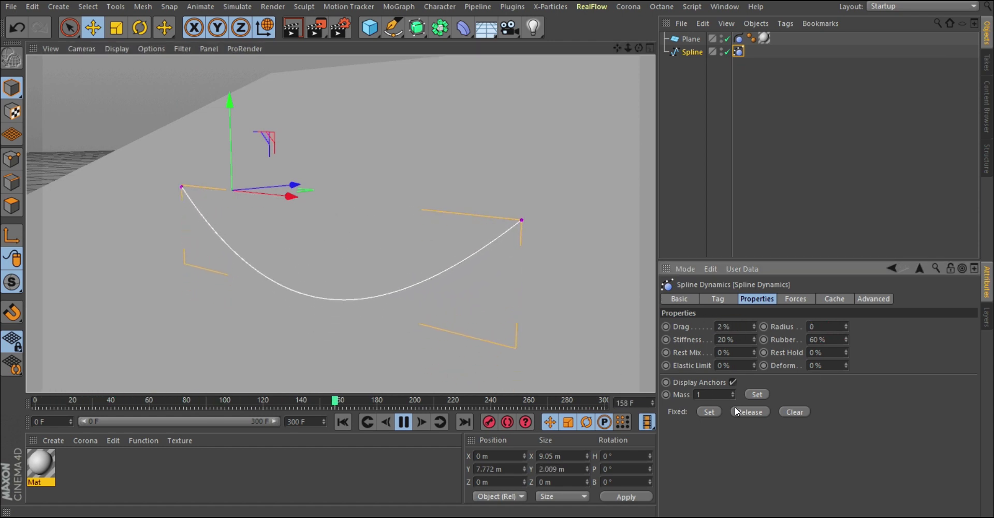
{"action": "left_click", "coordinate": [345, 417]}
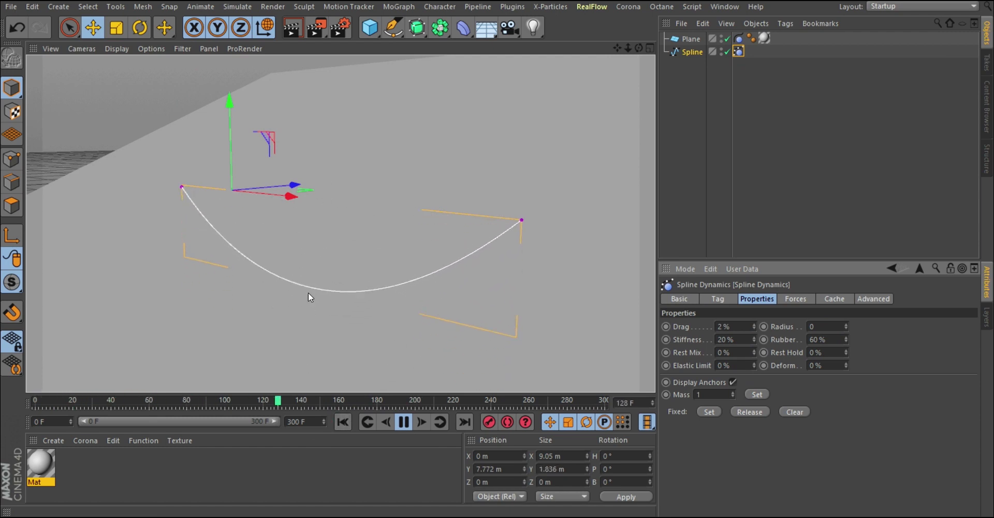
- Set the Spline Dynamics Radius to 100, watch its effect on the simulation, stop playback and rewind to frame 0
{"action": "left_click", "coordinate": [825, 326]}
{"action": "type", "text": "100"}
{"action": "key", "text": "Return"}
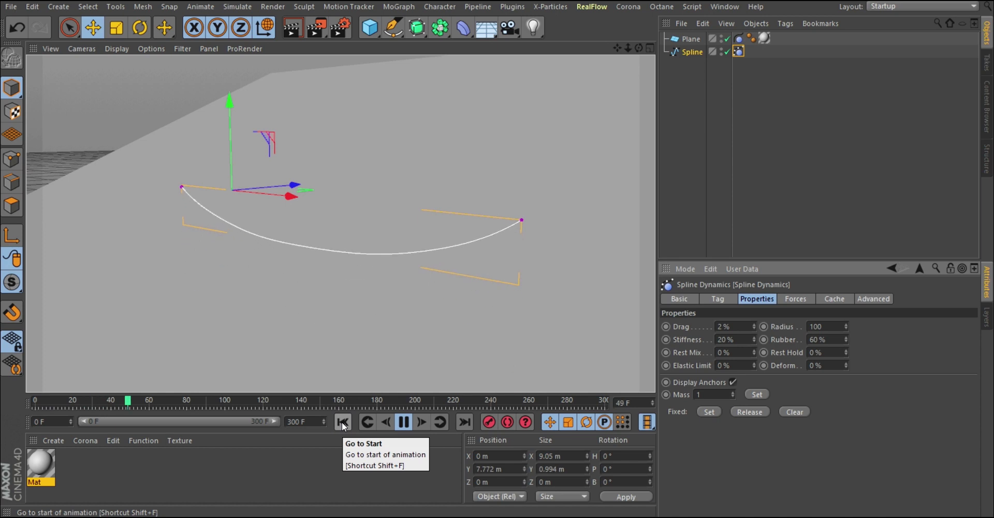
{"action": "left_click", "coordinate": [403, 424]}
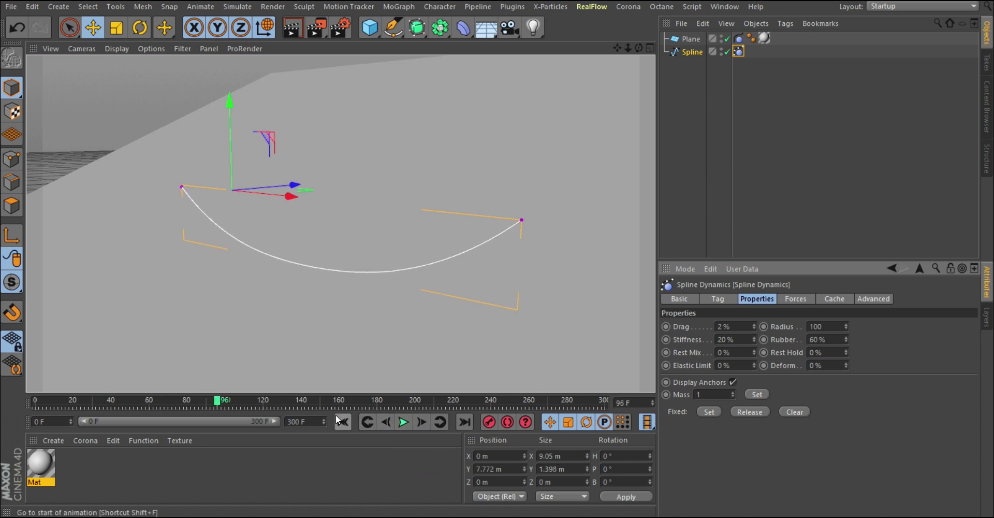
{"action": "left_click", "coordinate": [343, 422]}
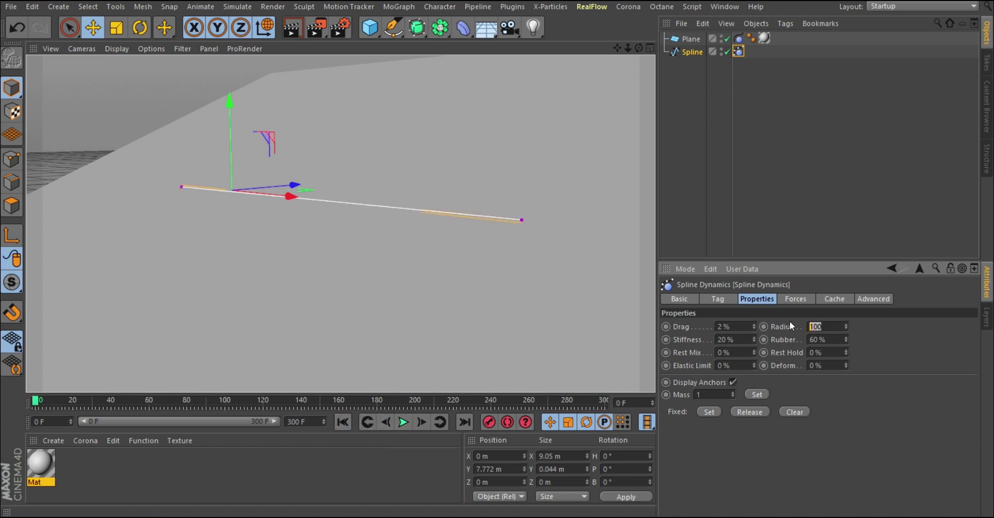
- Reset the Spline Dynamics Radius parameter to its default value
{"action": "right_click", "coordinate": [789, 322]}
{"action": "left_click", "coordinate": [782, 326]}
{"action": "right_click", "coordinate": [781, 328]}
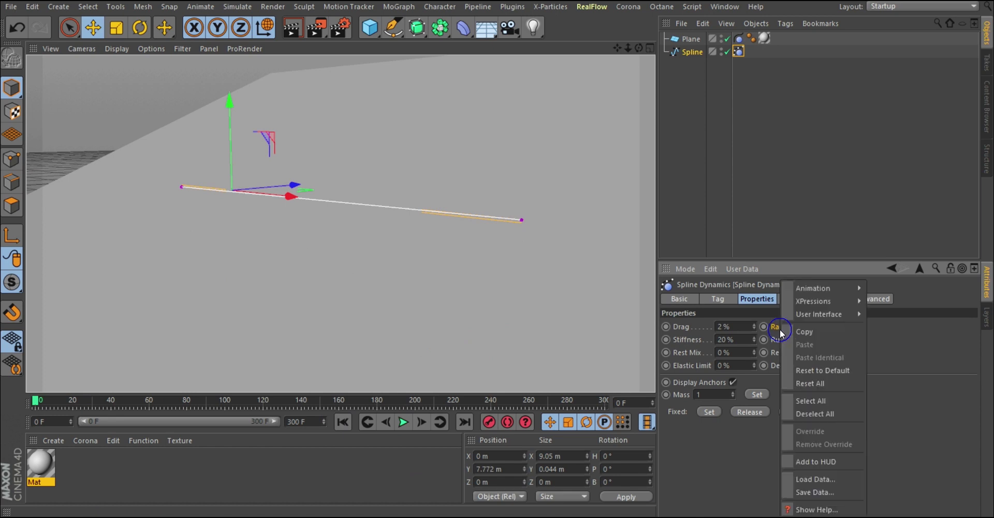
{"action": "left_click", "coordinate": [807, 371]}
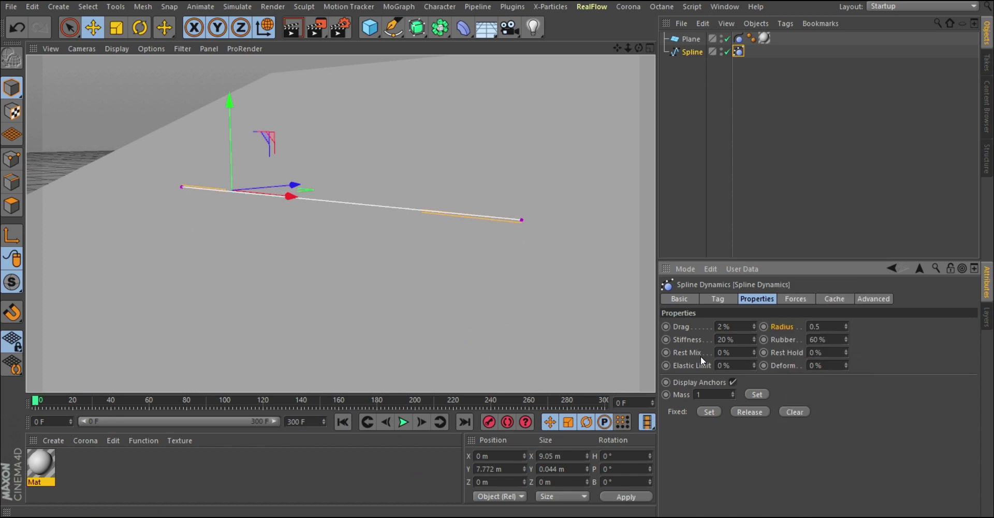
- Set the Spline Dynamics Stiffness to 0%, play the simulation and examine the sagging spline from the side
{"action": "double_click", "coordinate": [742, 341]}
{"action": "left_click", "coordinate": [403, 422]}
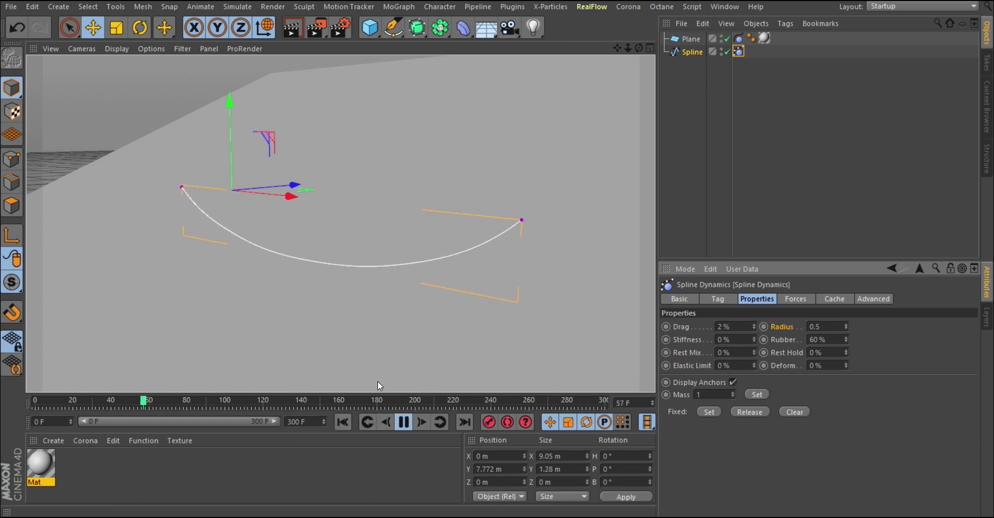
{"action": "left_click_drag", "start_coordinate": [348, 287], "coordinate": [308, 288], "text": "alt"}
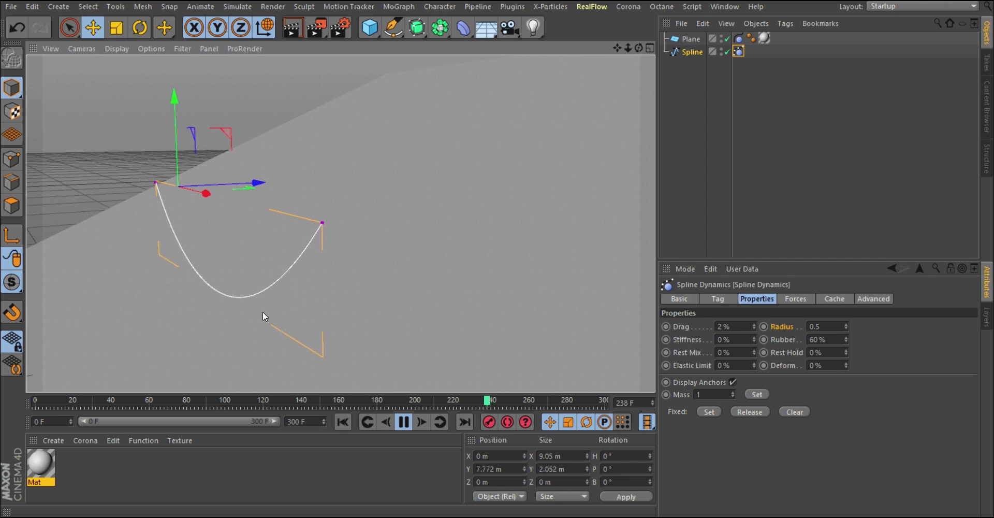
{"action": "left_click_drag", "start_coordinate": [231, 307], "coordinate": [290, 310], "text": "alt"}
- Set the Spline Dynamics Stiffness to 100%, stop and rewind the simulation, and play it again from frame 0
{"action": "double_click", "coordinate": [734, 339]}
{"action": "type", "text": "100"}
{"action": "key", "text": "Return"}
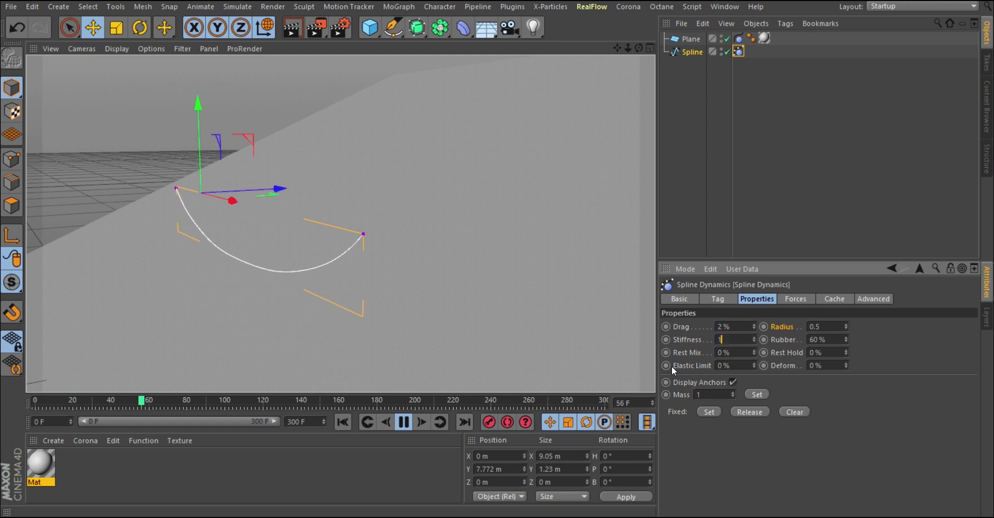
{"action": "left_click", "coordinate": [404, 422]}
{"action": "left_click", "coordinate": [343, 422]}
{"action": "left_click", "coordinate": [404, 422]}
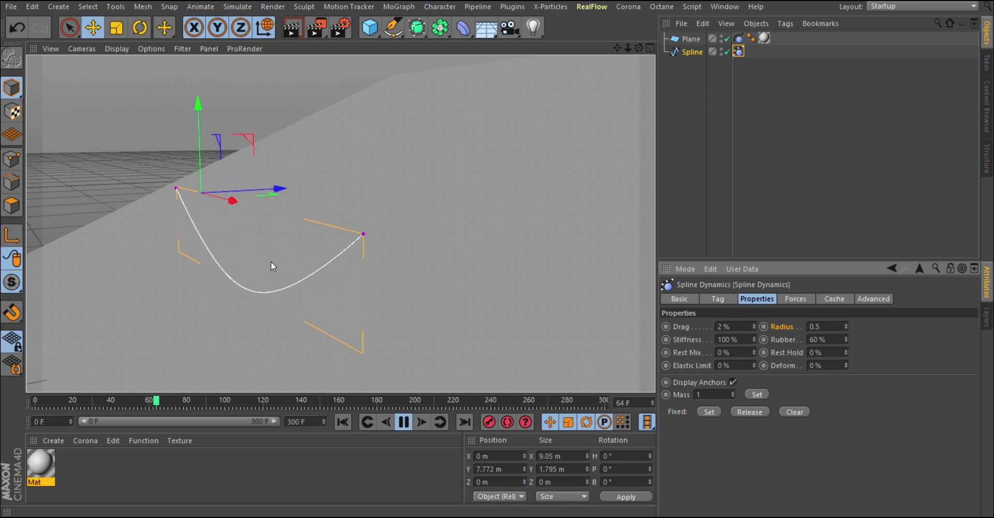
- Add a Sphere, position it beneath the spline at about Y 5.445 m, Z -1.046 m, and transfer the Plane's Hair Collider tag to it
{"action": "scroll", "coordinate": [271, 261], "scroll_direction": "up", "scroll_amount": 2}
{"action": "scroll", "coordinate": [271, 265], "scroll_direction": "up", "scroll_amount": 2}
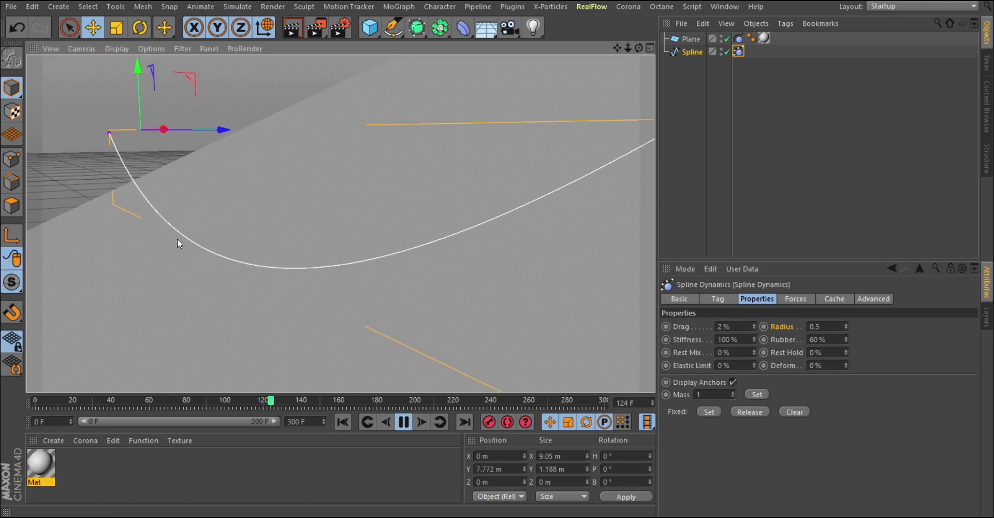
{"action": "scroll", "coordinate": [300, 280], "scroll_direction": "down", "scroll_amount": 4}
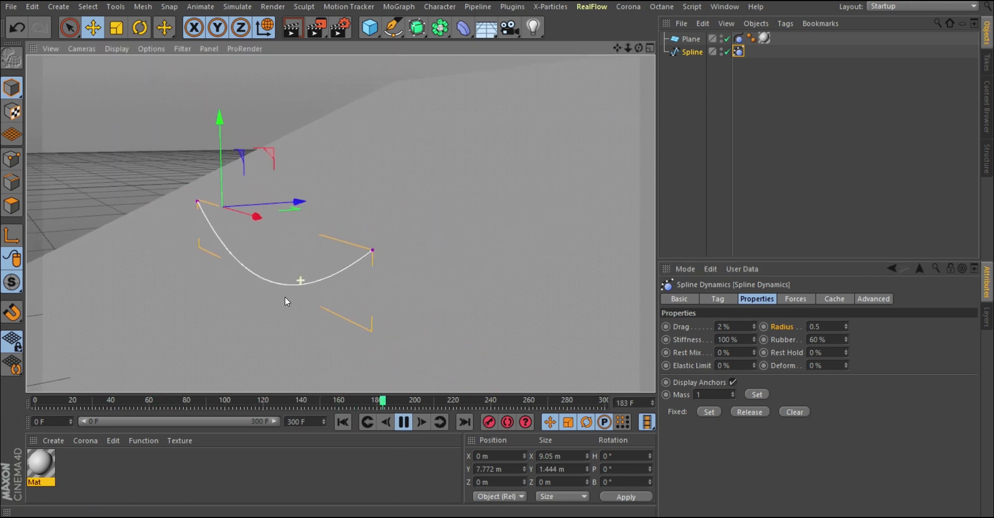
{"action": "left_click_drag", "start_coordinate": [372, 29], "coordinate": [647, 68]}
{"action": "scroll", "coordinate": [264, 243], "scroll_direction": "down", "scroll_amount": 2}
{"action": "left_click_drag", "start_coordinate": [250, 263], "coordinate": [242, 179]}
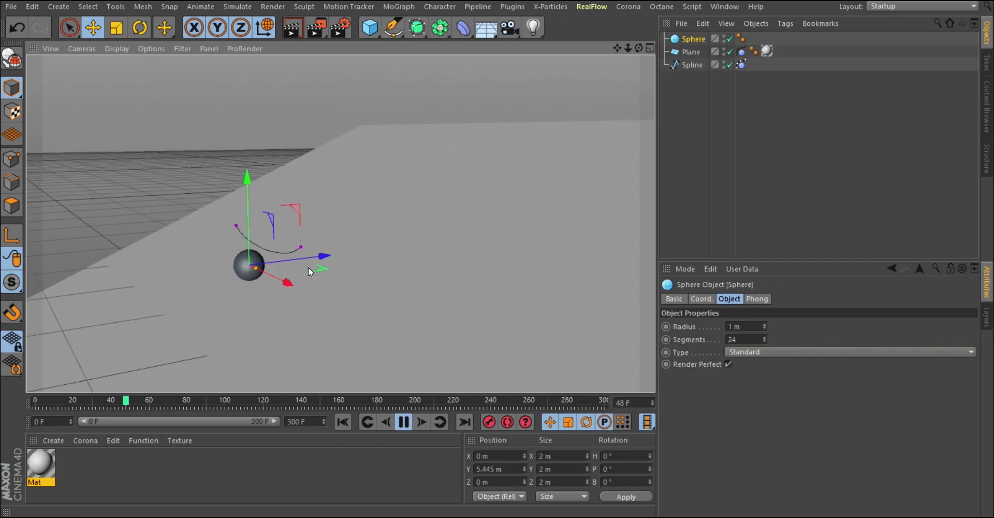
{"action": "left_click_drag", "start_coordinate": [320, 258], "coordinate": [304, 258]}
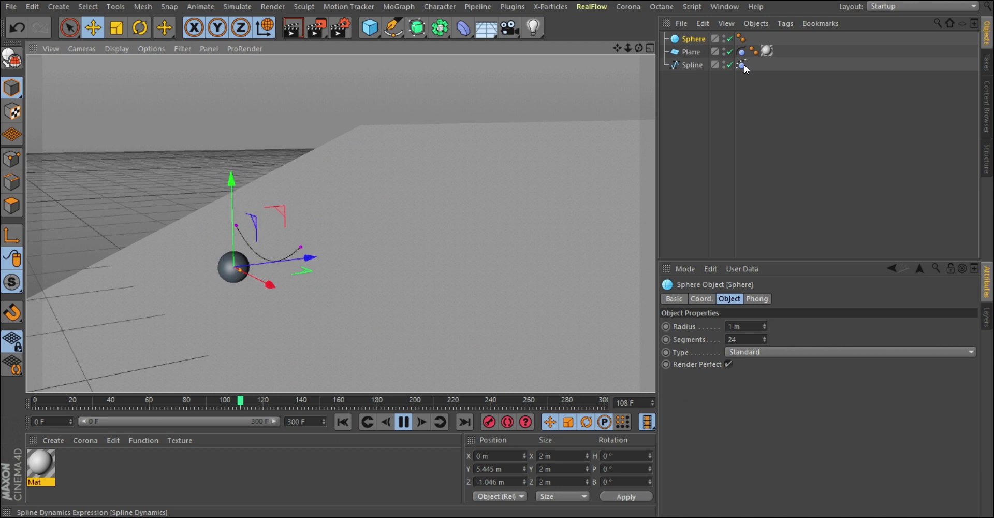
{"action": "left_click_drag", "start_coordinate": [741, 52], "coordinate": [747, 40]}
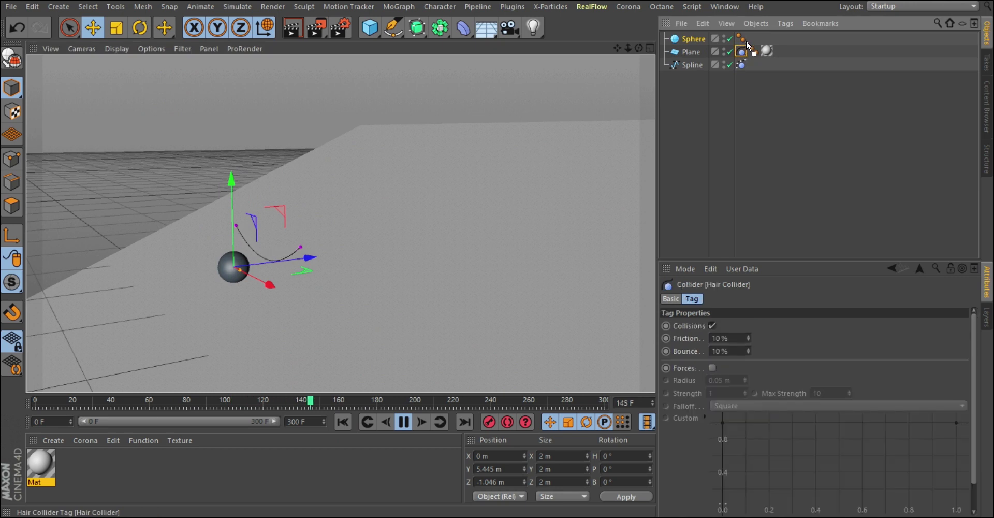
- Set the project's end frame to 500 and extend the preview range to cover frames 0 to 500
{"action": "left_click", "coordinate": [299, 421]}
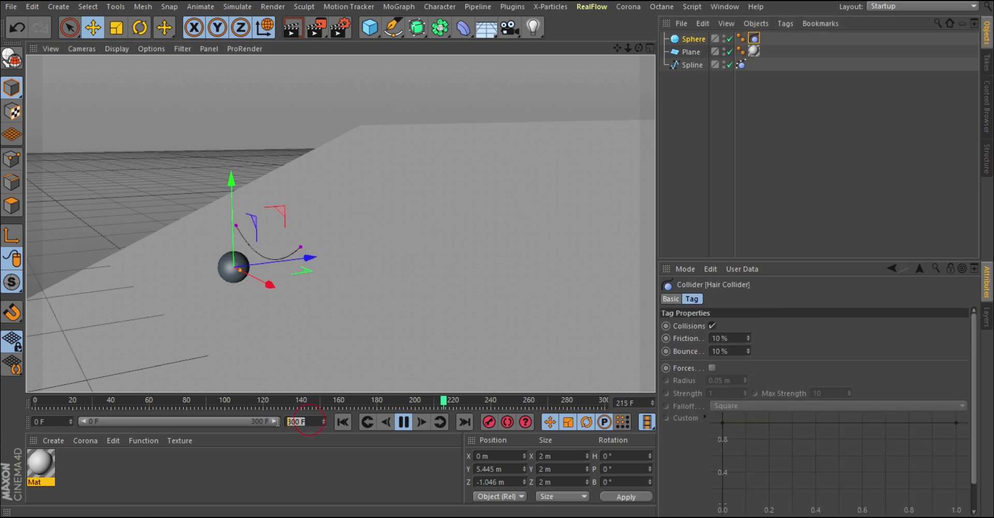
{"action": "type", "text": "500"}
{"action": "key", "text": "Return"}
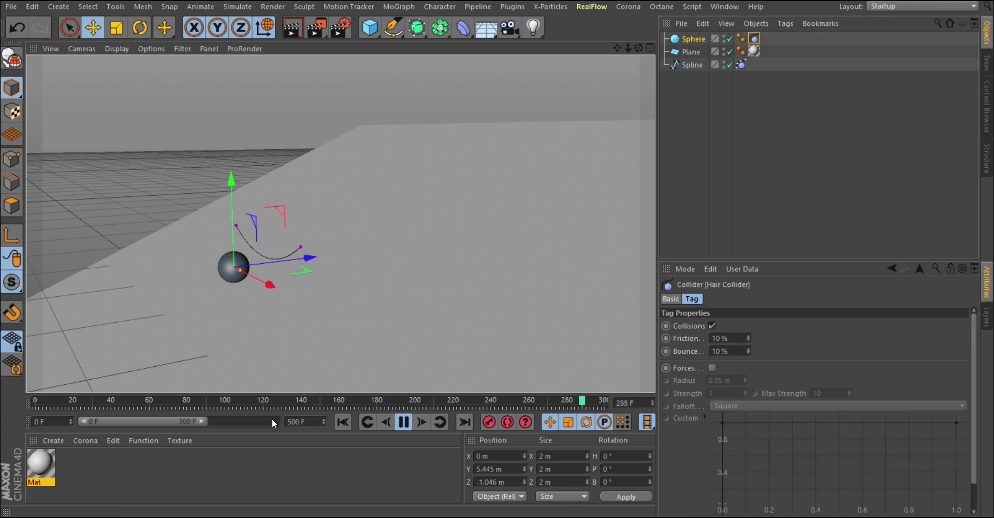
{"action": "left_click_drag", "start_coordinate": [202, 421], "coordinate": [311, 434]}
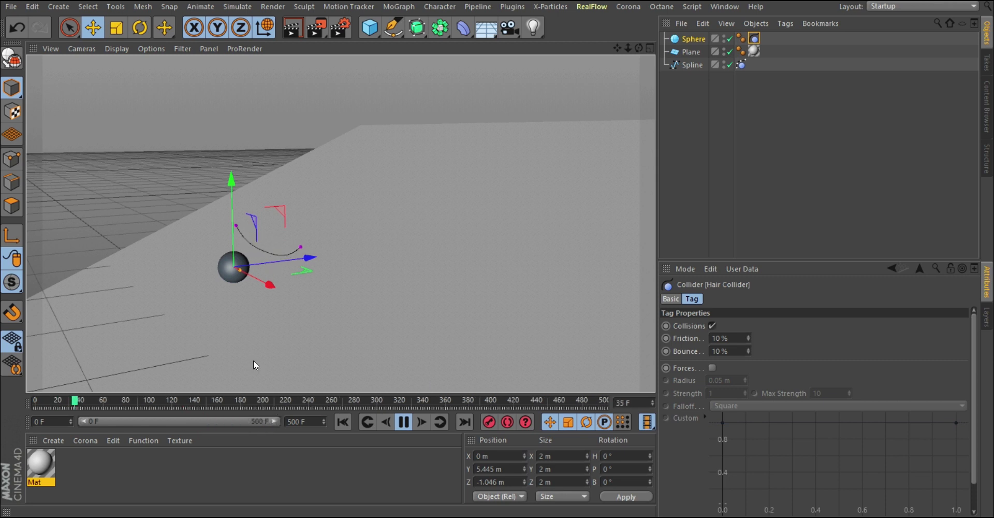
- Move the sphere against the hanging spline during playback, ending at about X 2.409 m, Y 6.255 m, Z -0.596 m
{"action": "left_click", "coordinate": [693, 39]}
{"action": "left_click_drag", "start_coordinate": [309, 256], "coordinate": [266, 247]}
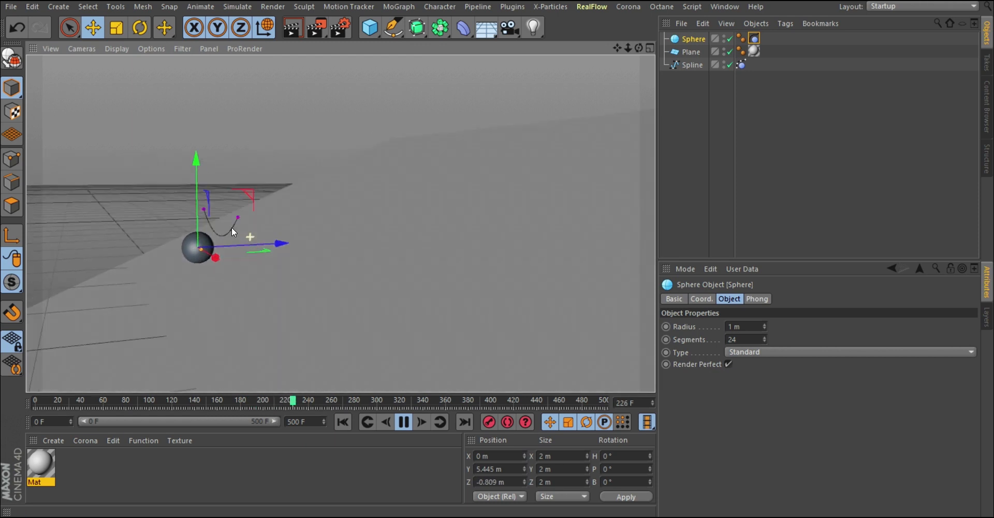
{"action": "mouse_move", "coordinate": [175, 140]}
{"action": "left_mouse_down"}
{"action": "mouse_move", "coordinate": [172, 129]}
{"action": "mouse_move", "coordinate": [179, 151]}
{"action": "left_mouse_up"}
{"action": "mouse_move", "coordinate": [259, 213]}
{"action": "left_mouse_down"}
{"action": "mouse_move", "coordinate": [247, 214]}
{"action": "mouse_move", "coordinate": [271, 213]}
{"action": "left_mouse_up"}
{"action": "mouse_move", "coordinate": [215, 207]}
{"action": "right_mouse_down", "text": "alt"}
{"action": "mouse_move", "coordinate": [223, 179]}
{"action": "mouse_move", "coordinate": [200, 210]}
{"action": "right_mouse_up", "text": "alt"}
{"action": "left_click_drag", "start_coordinate": [200, 209], "coordinate": [287, 291], "text": "alt"}
{"action": "left_click_drag", "start_coordinate": [355, 263], "coordinate": [297, 304]}
{"action": "scroll", "coordinate": [392, 281], "scroll_direction": "up", "scroll_amount": 4}
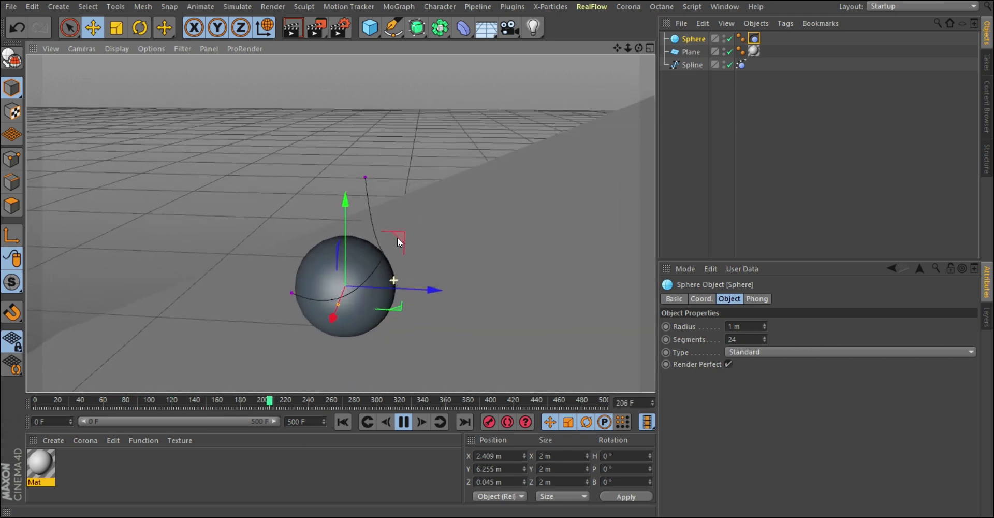
{"action": "left_click_drag", "start_coordinate": [424, 291], "coordinate": [404, 282]}
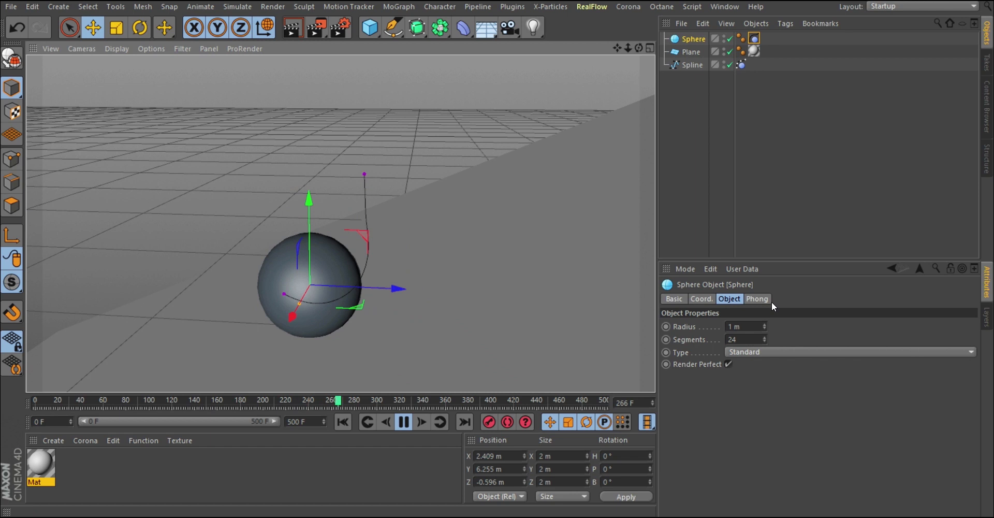
- Set the Spline Dynamics Stiffness to 0% and watch the spline against the sphere from another angle
{"action": "left_click", "coordinate": [741, 64]}
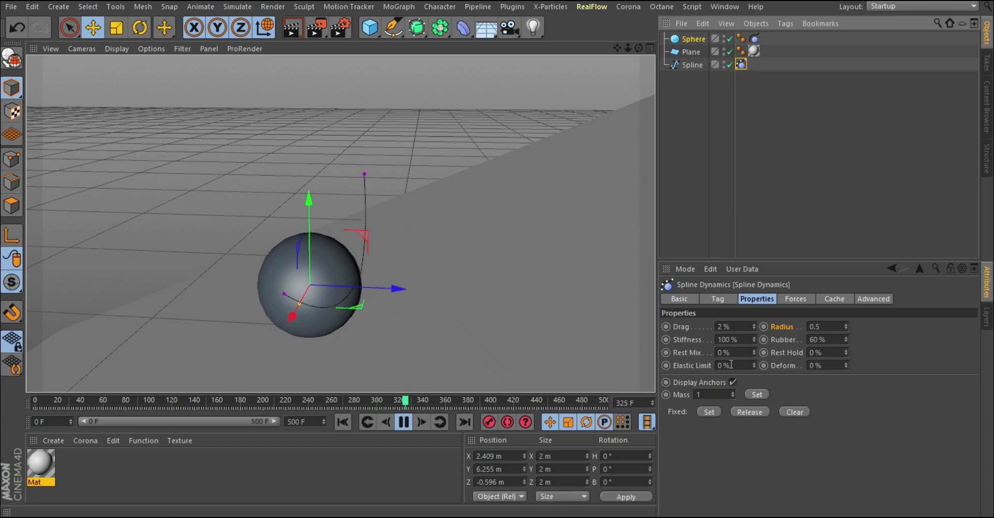
{"action": "left_click", "coordinate": [727, 339]}
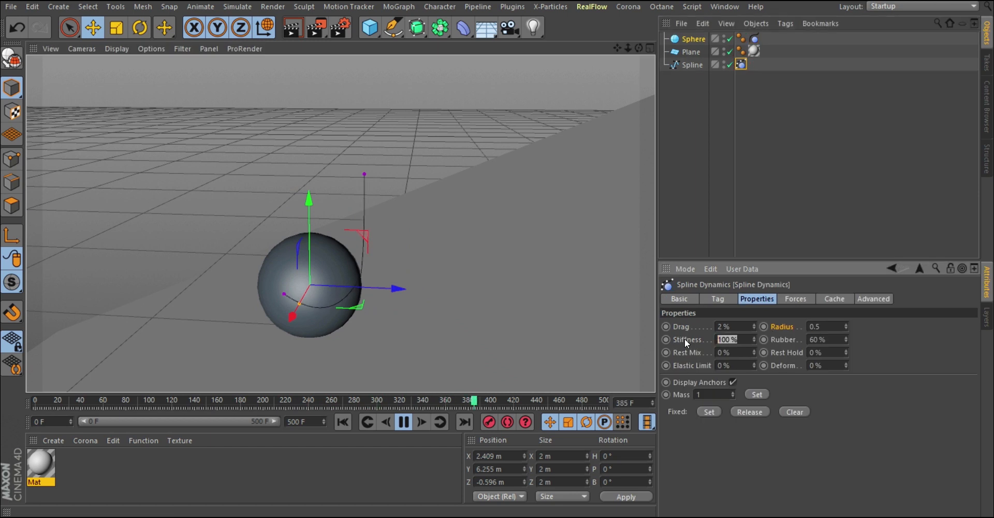
{"action": "type", "text": "0"}
{"action": "key", "text": "Return"}
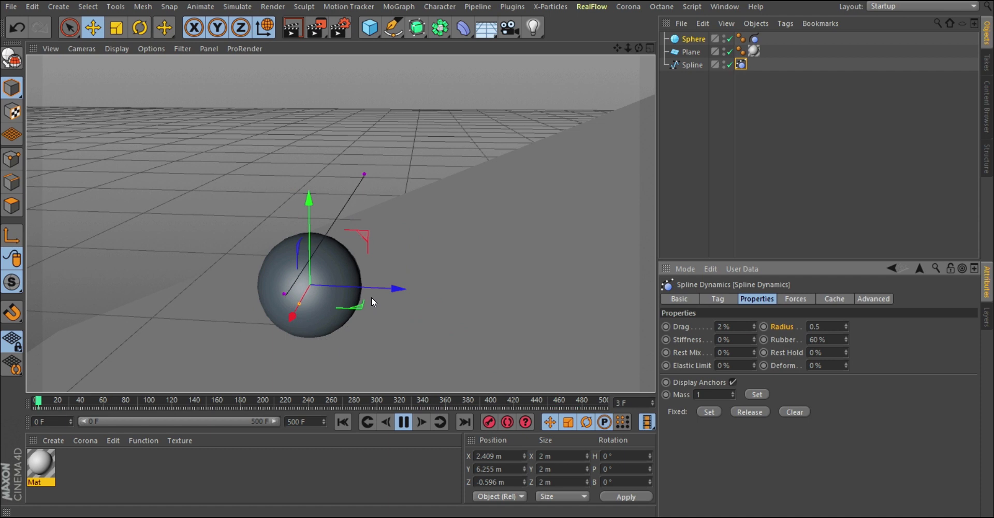
{"action": "left_click_drag", "start_coordinate": [371, 296], "coordinate": [346, 291], "text": "alt"}
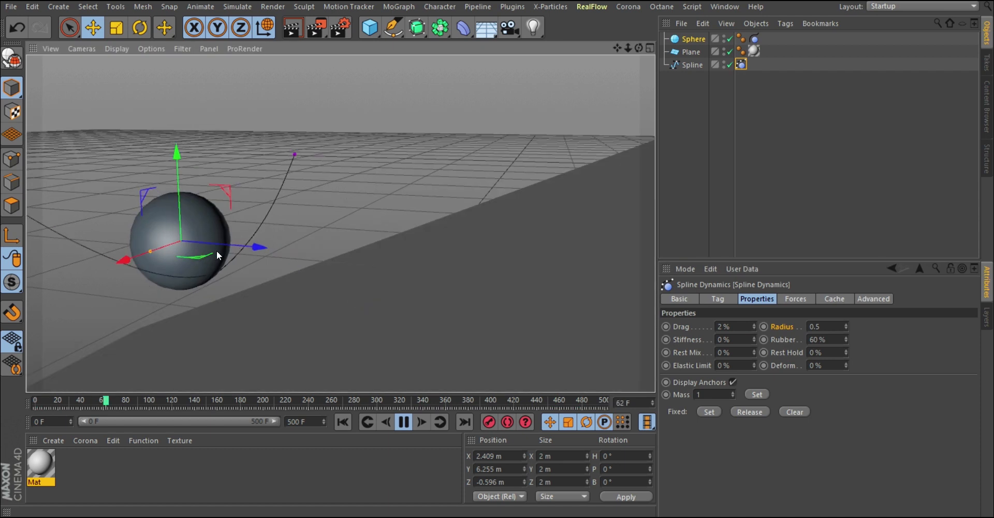
- Set the Spline Dynamics Stiffness to 100% and examine how the spline hangs around the sphere
{"action": "left_click_drag", "start_coordinate": [741, 340], "coordinate": [692, 340]}
{"action": "type", "text": "100"}
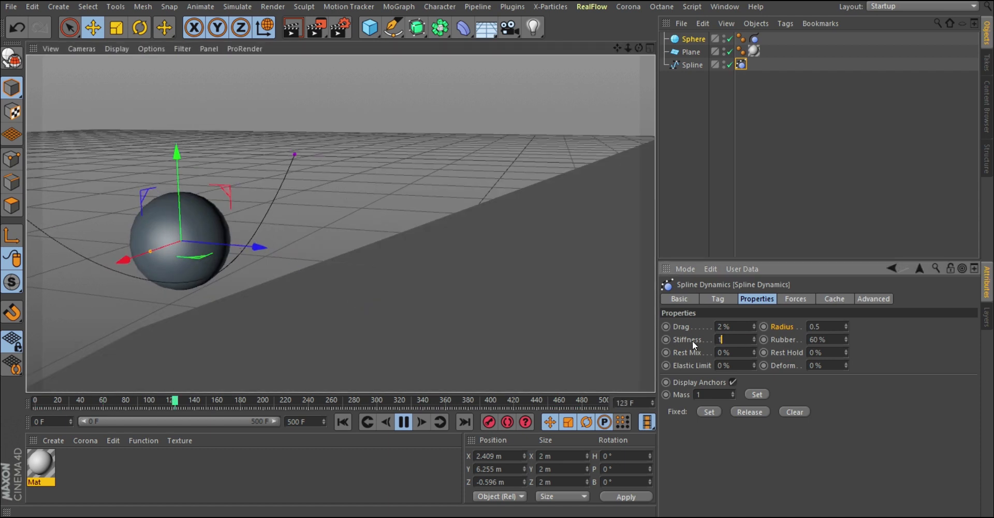
{"action": "key", "text": "Return"}
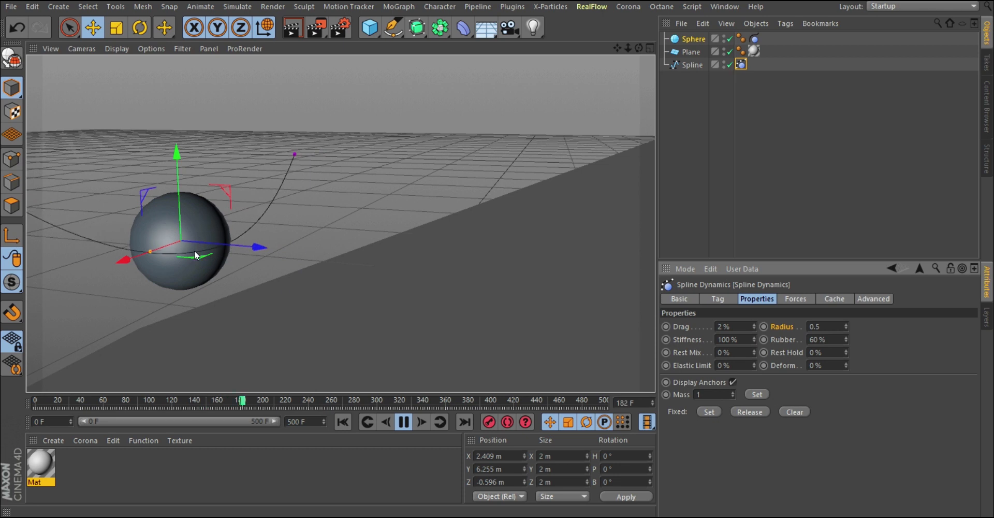
{"action": "mouse_move", "coordinate": [194, 250]}
{"action": "left_mouse_down", "text": "alt"}
{"action": "mouse_move", "coordinate": [273, 256]}
{"action": "mouse_move", "coordinate": [254, 220]}
{"action": "left_mouse_up", "text": "alt"}
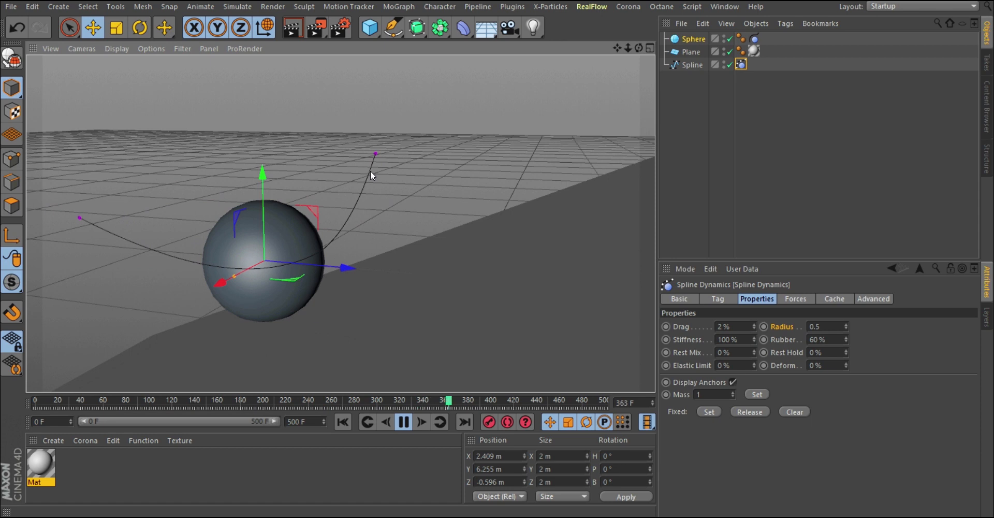
- Try the Spline Dynamics Stiffness at 0% again, and reset the parameter to its default
{"action": "double_click", "coordinate": [744, 341]}
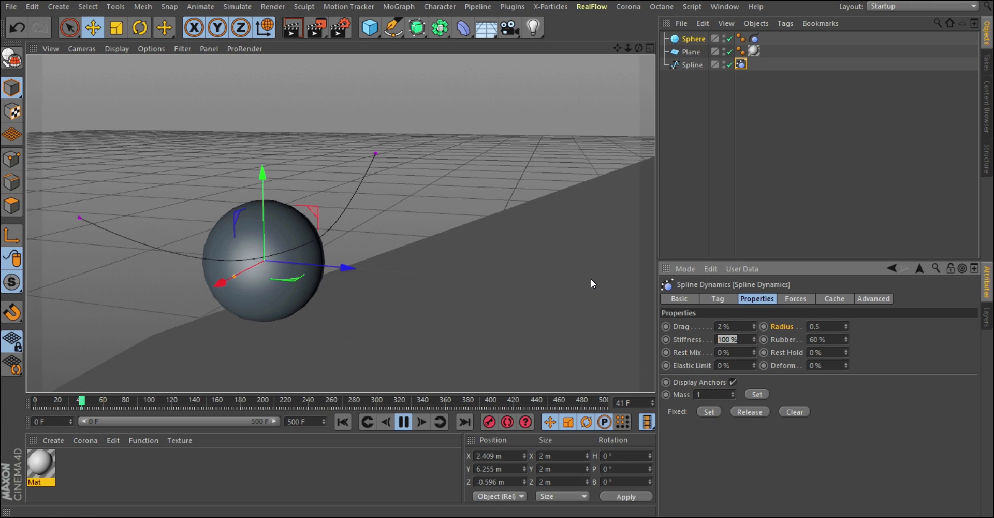
{"action": "type", "text": "0"}
{"action": "key", "text": "Return"}
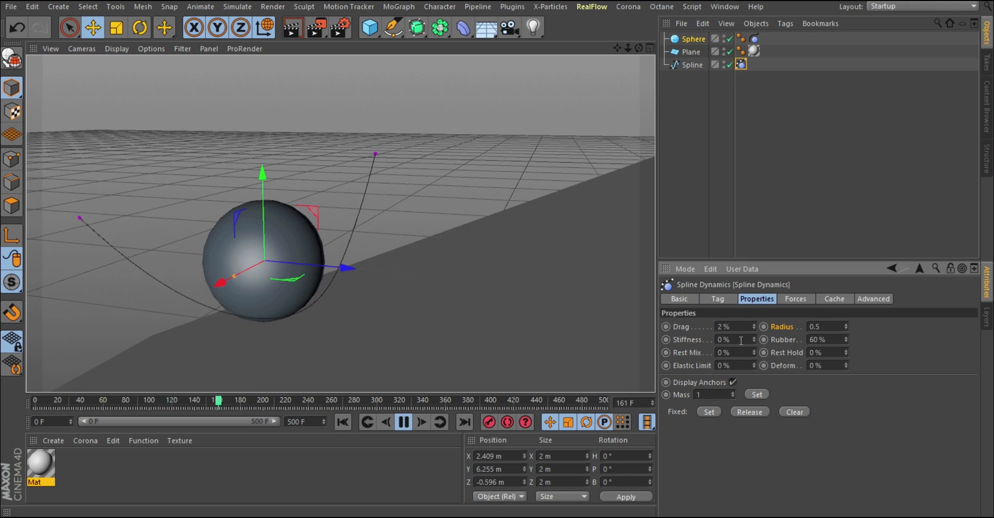
{"action": "right_click", "coordinate": [697, 339]}
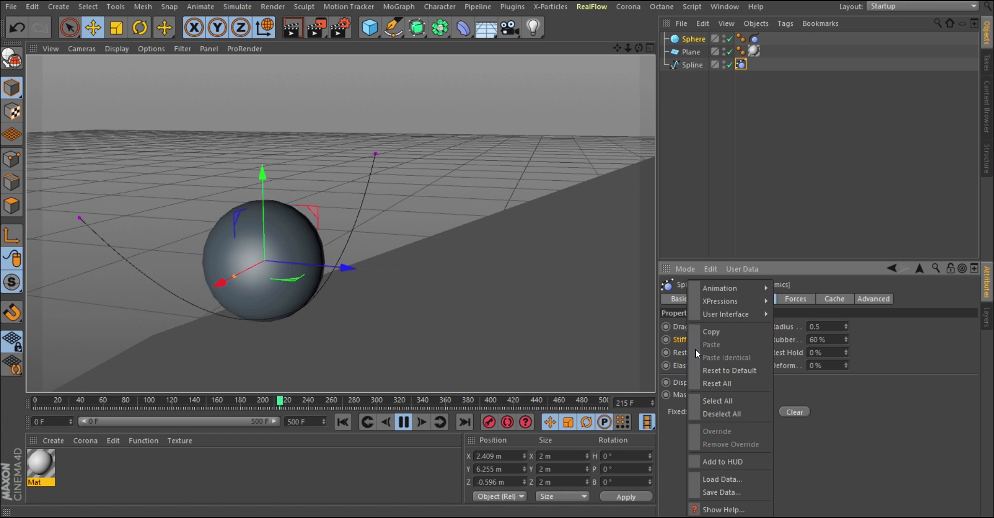
{"action": "left_click", "coordinate": [727, 371]}
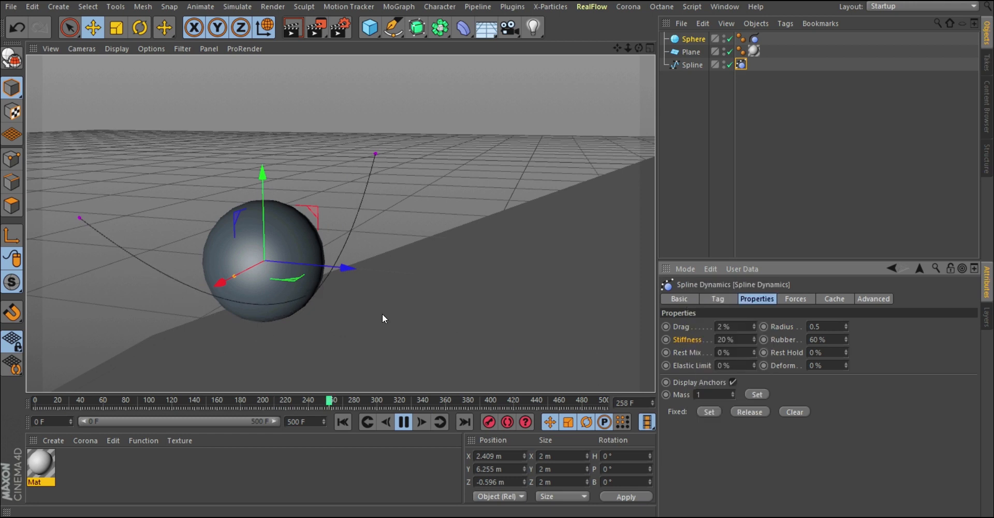
- Set the Spline Dynamics Rubber to 0% and examine the spline's behaviour below the sphere from several angles
{"action": "left_click", "coordinate": [823, 339]}
{"action": "type", "text": "50"}
{"action": "key", "text": "Return"}
{"action": "type", "text": "0"}
{"action": "key", "text": "Return"}
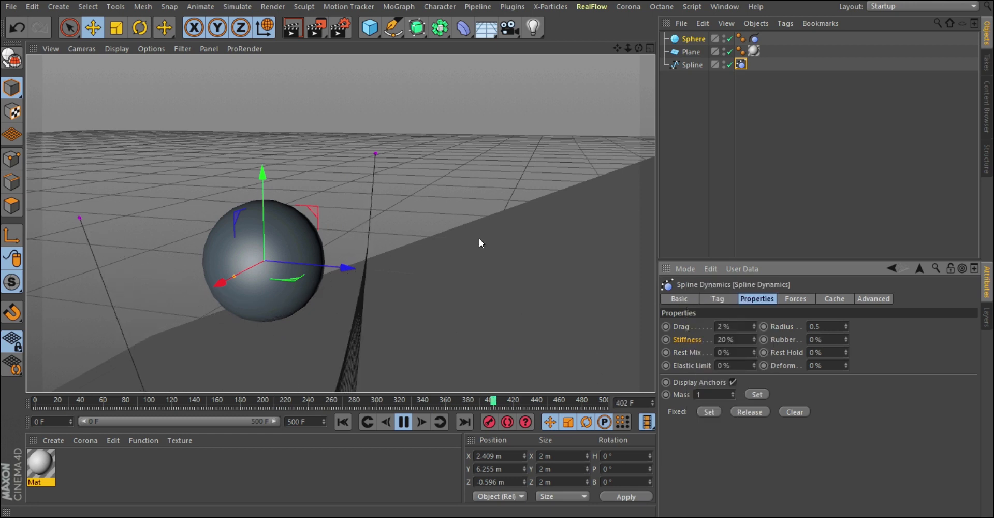
{"action": "mouse_move", "coordinate": [322, 346]}
{"action": "left_mouse_down", "text": "alt"}
{"action": "mouse_move", "coordinate": [371, 289]}
{"action": "mouse_move", "coordinate": [497, 306]}
{"action": "mouse_move", "coordinate": [310, 315]}
{"action": "mouse_move", "coordinate": [309, 337]}
{"action": "left_mouse_up", "text": "alt"}
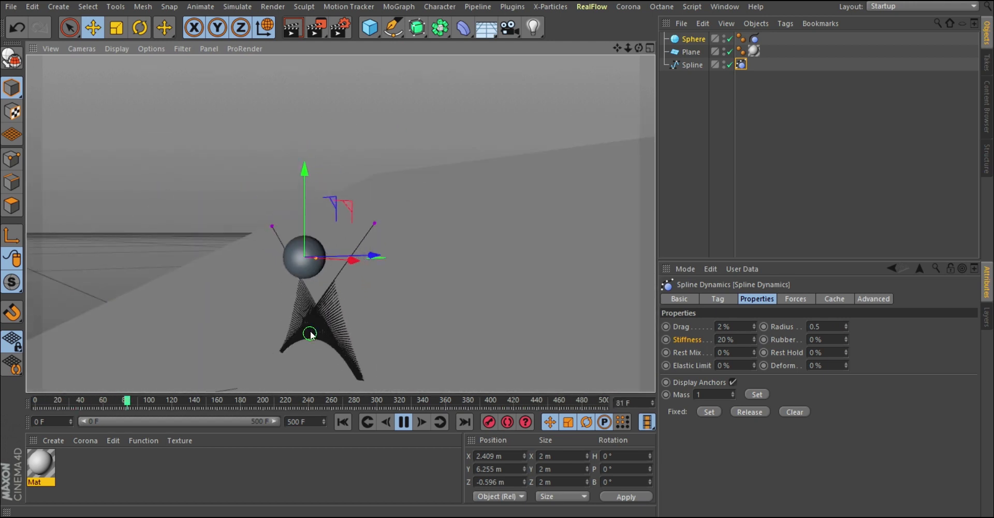
{"action": "left_click_drag", "start_coordinate": [313, 334], "coordinate": [319, 270], "text": "alt"}
{"action": "right_click_drag", "start_coordinate": [319, 266], "coordinate": [349, 163], "text": "alt"}
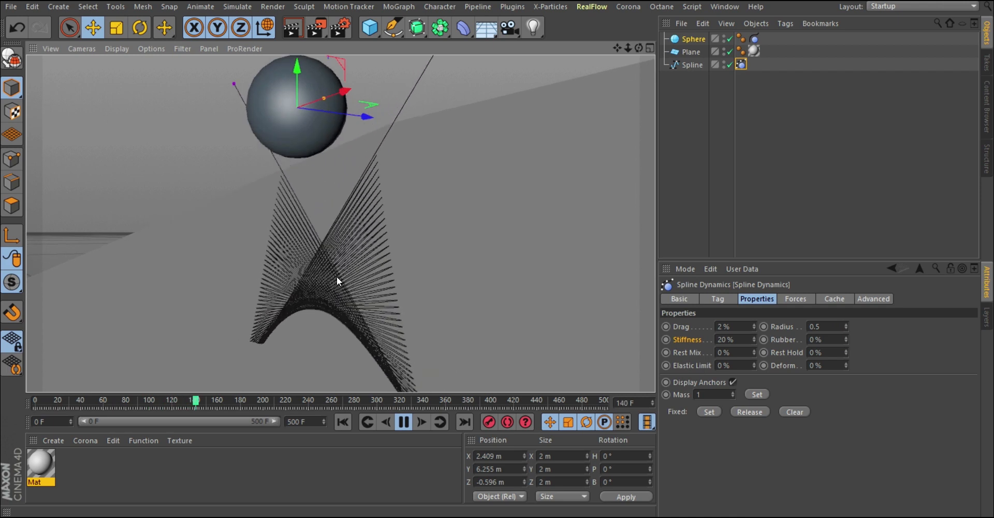
{"action": "right_click_drag", "start_coordinate": [346, 317], "coordinate": [337, 360], "text": "alt"}
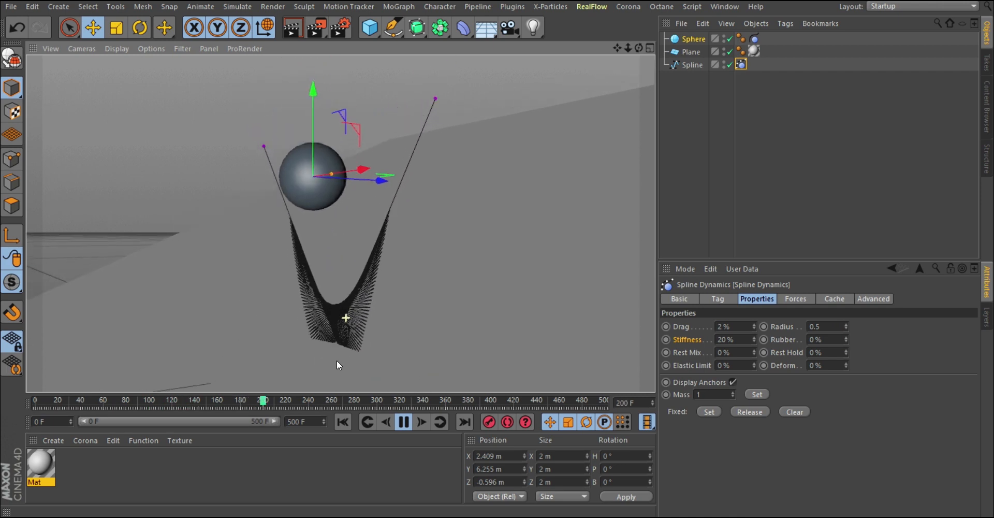
{"action": "left_click_drag", "start_coordinate": [336, 362], "coordinate": [387, 294], "text": "alt"}
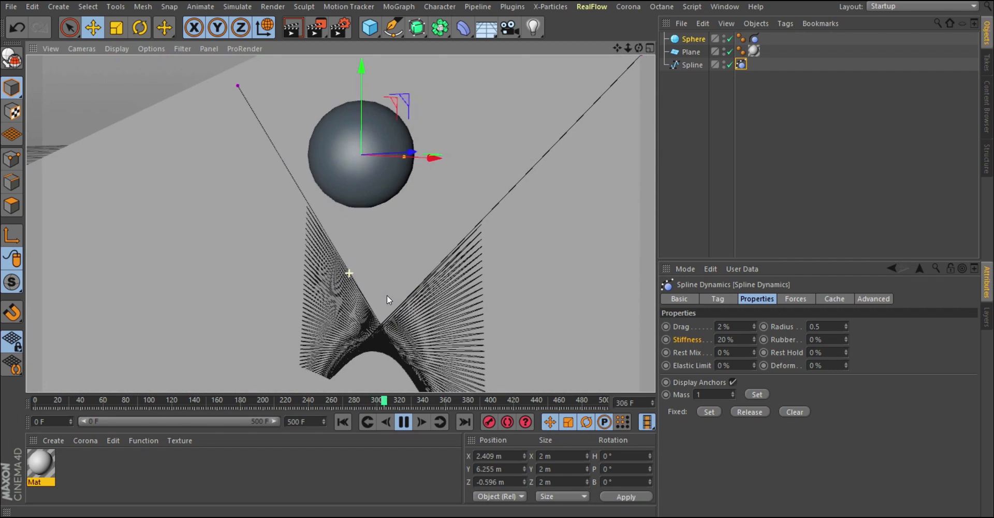
- Set the Spline Dynamics Rubber to 1% and watch the simulation play
{"action": "left_click", "coordinate": [832, 337]}
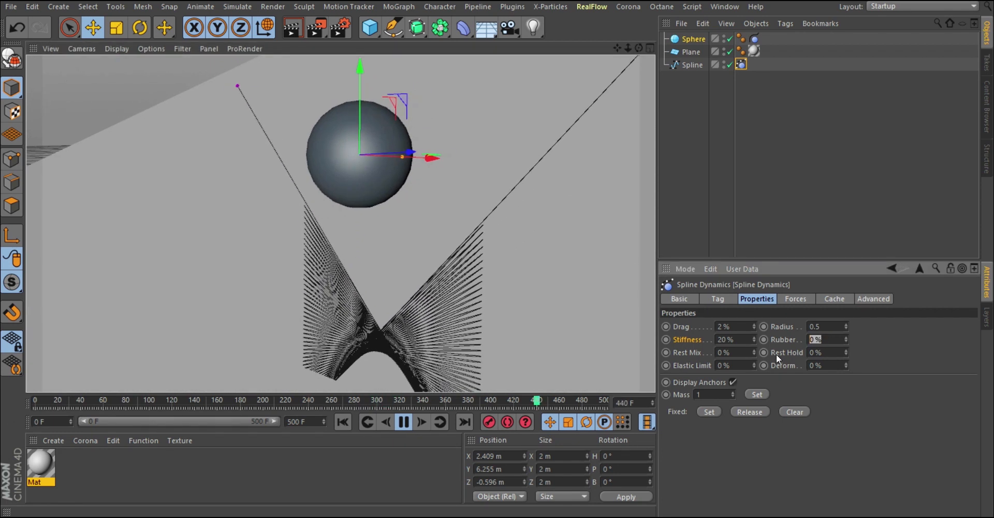
{"action": "type", "text": "1"}
{"action": "key", "text": "Return"}
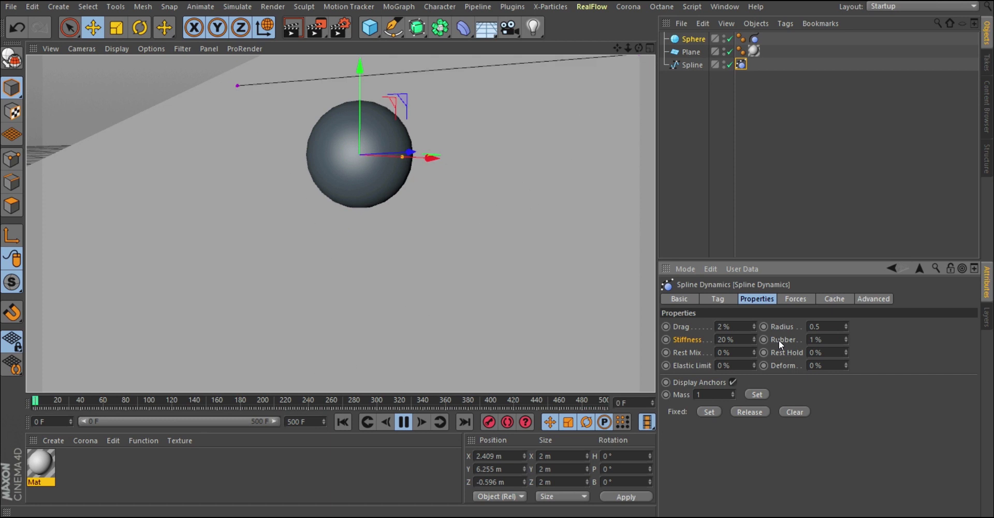
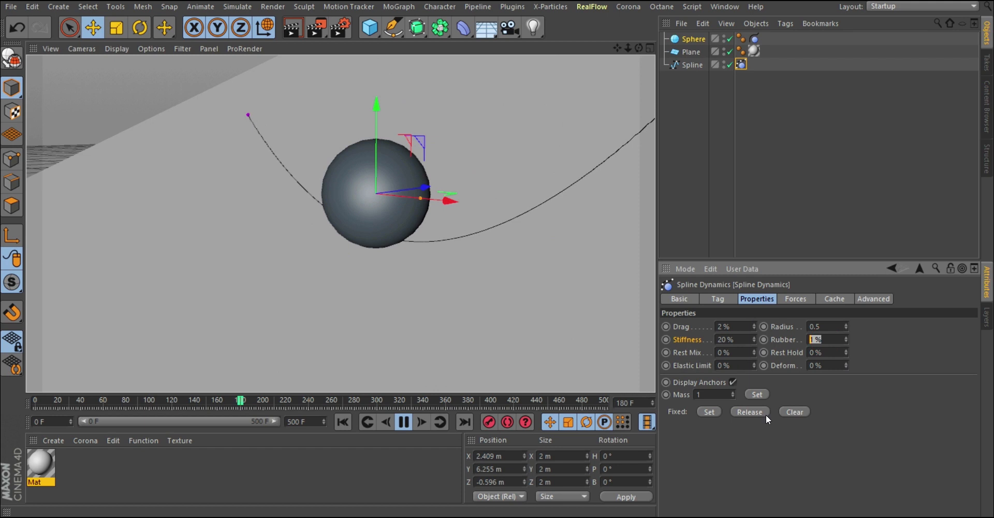
- Test the Spline Dynamics Rubber at 0% and at 0.1%, examining the spline close up around the sphere
{"action": "double_click", "coordinate": [815, 340]}
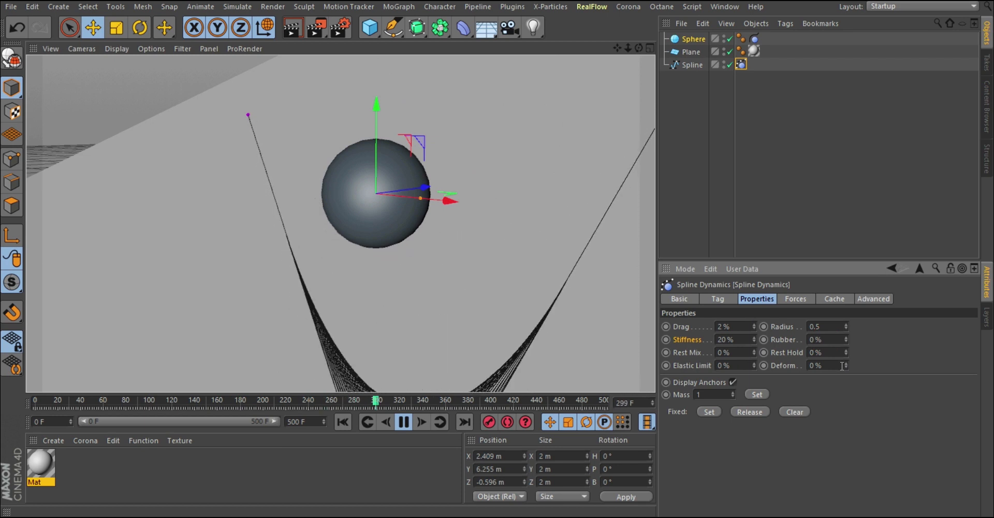
{"action": "left_click", "coordinate": [827, 340]}
{"action": "type", "text": "0.1"}
{"action": "key", "text": "Return"}
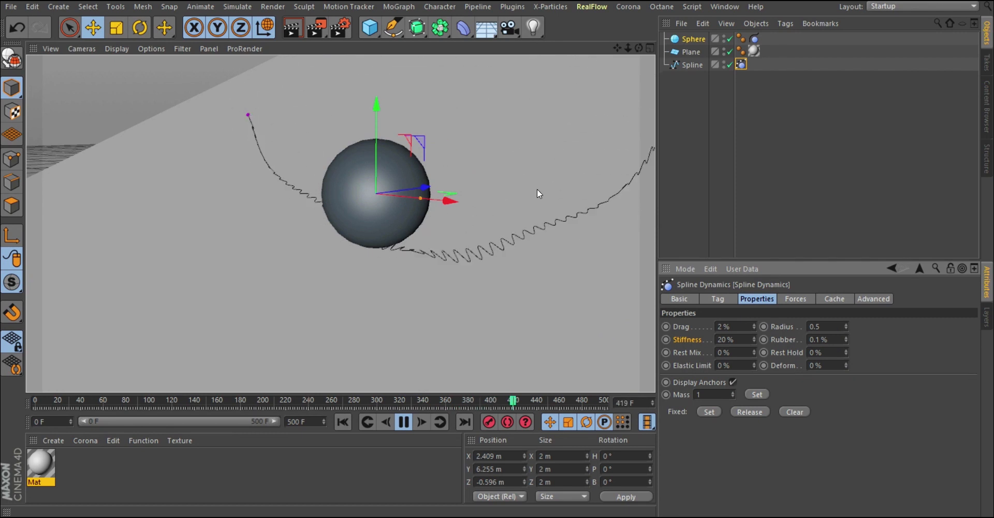
{"action": "scroll", "coordinate": [528, 214], "scroll_direction": "up", "scroll_amount": 5}
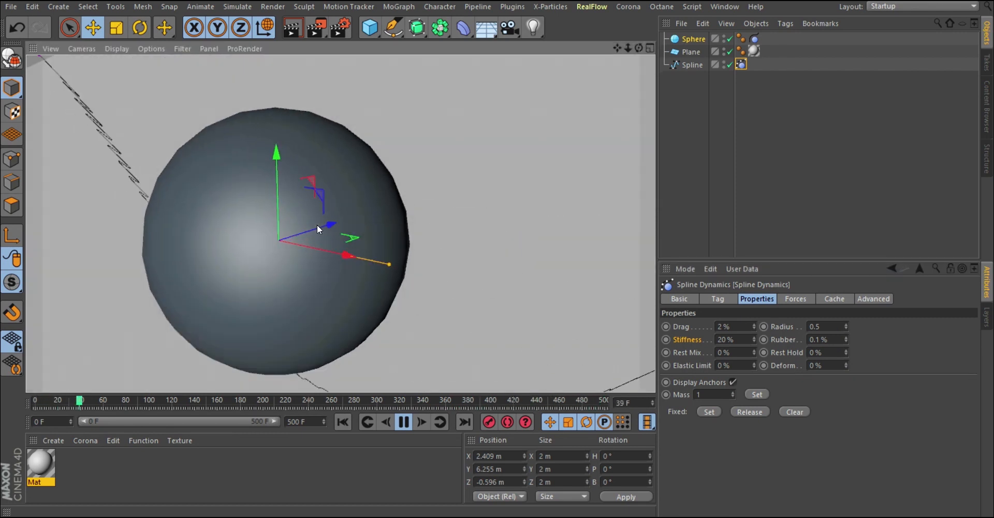
- Set the Spline Dynamics Rubber back to 1% and inspect the spline close up beneath the sphere
{"action": "double_click", "coordinate": [823, 339]}
{"action": "type", "text": "1"}
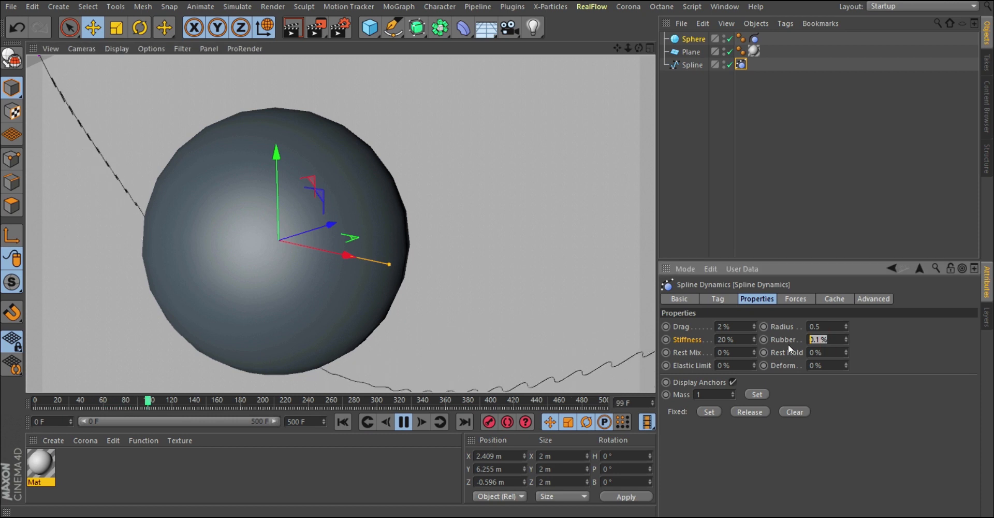
{"action": "key", "text": "Return"}
{"action": "scroll", "coordinate": [572, 353], "scroll_direction": "up", "scroll_amount": 6}
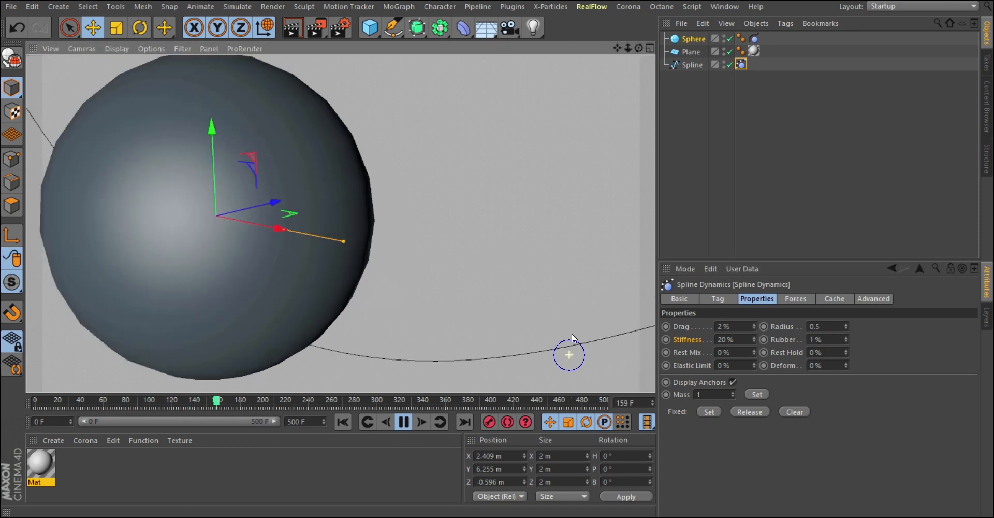
- Set the Spline Dynamics Rubber to 100% and examine the spline around the sphere as the simulation plays
{"action": "scroll", "coordinate": [524, 309], "scroll_direction": "down", "scroll_amount": 6}
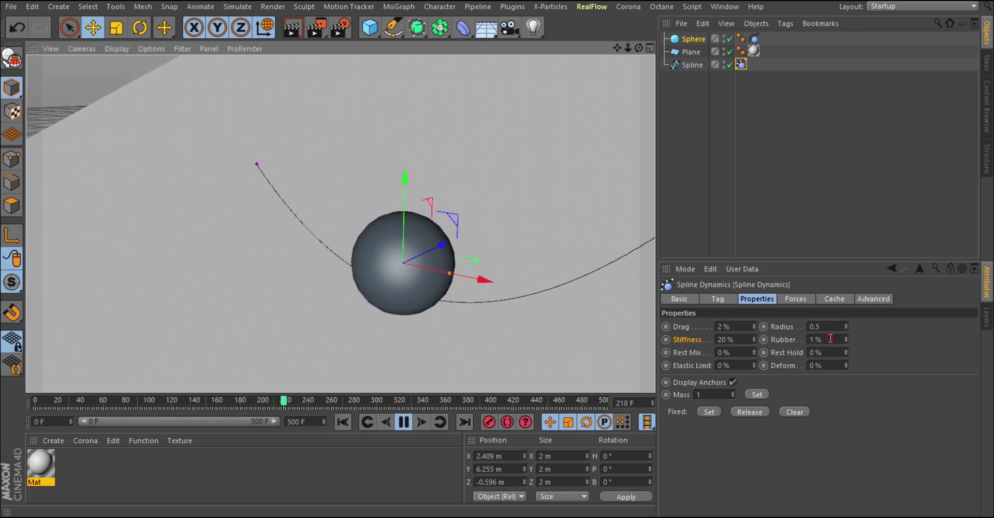
{"action": "double_click", "coordinate": [815, 339]}
{"action": "type", "text": "100"}
{"action": "key", "text": "Return"}
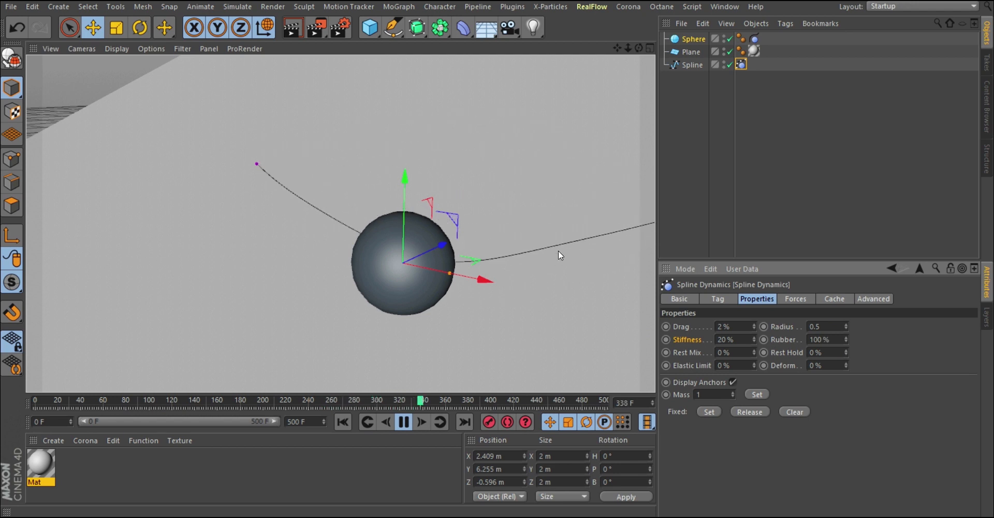
{"action": "scroll", "coordinate": [575, 227], "scroll_direction": "up", "scroll_amount": 2}
{"action": "scroll", "coordinate": [534, 256], "scroll_direction": "down", "scroll_amount": 3}
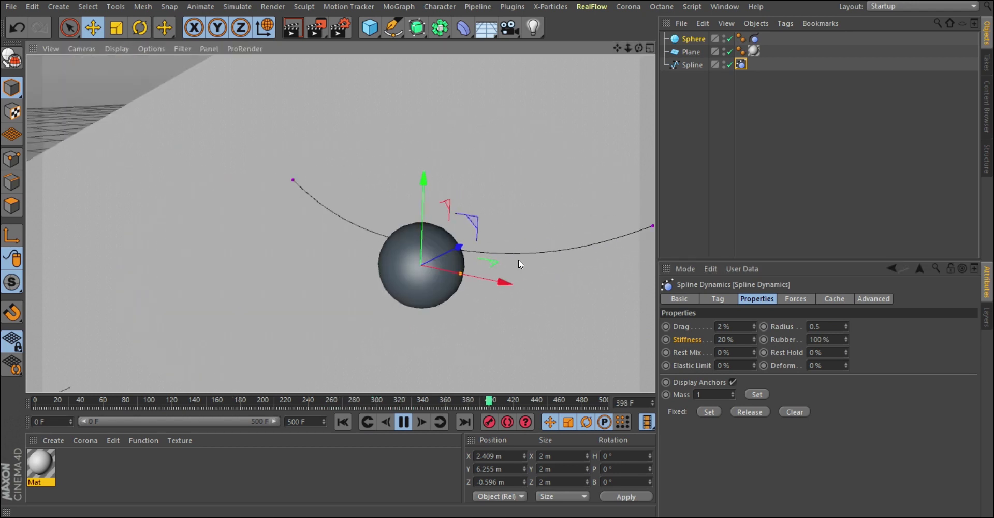
{"action": "left_click_drag", "start_coordinate": [518, 259], "coordinate": [455, 274], "text": "alt"}
- Set the Spline Dynamics Rubber to 60%
{"action": "left_click", "coordinate": [830, 340]}
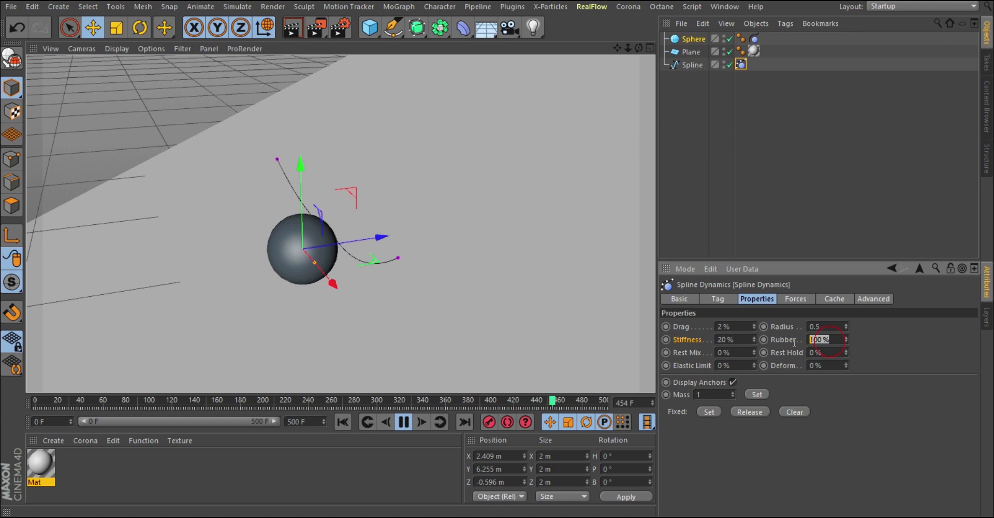
{"action": "type", "text": "60"}
{"action": "key", "text": "Return"}
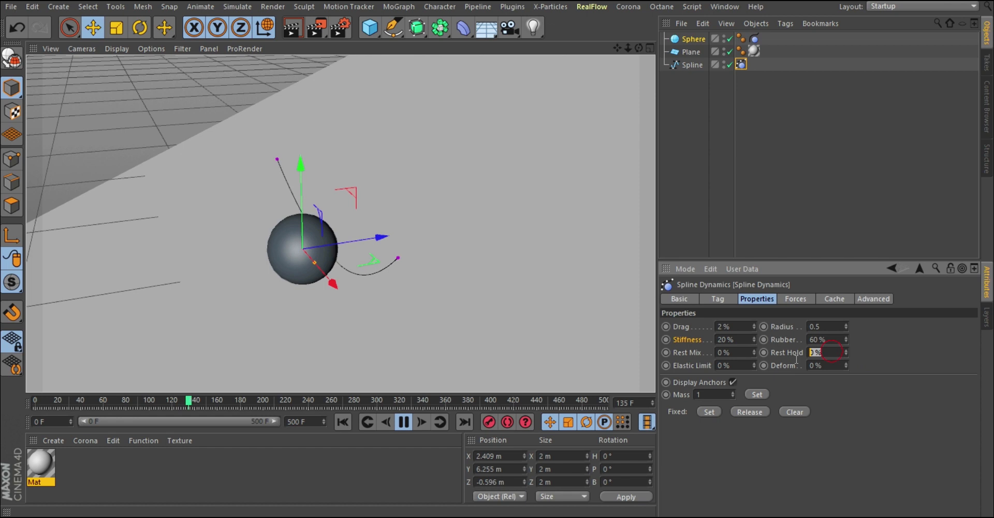
- Set the Spline Dynamics Rest Hold to 100% and replay the simulation from frame 0 with the spline in close view
{"action": "type", "text": "100"}
{"action": "key", "text": "Return"}
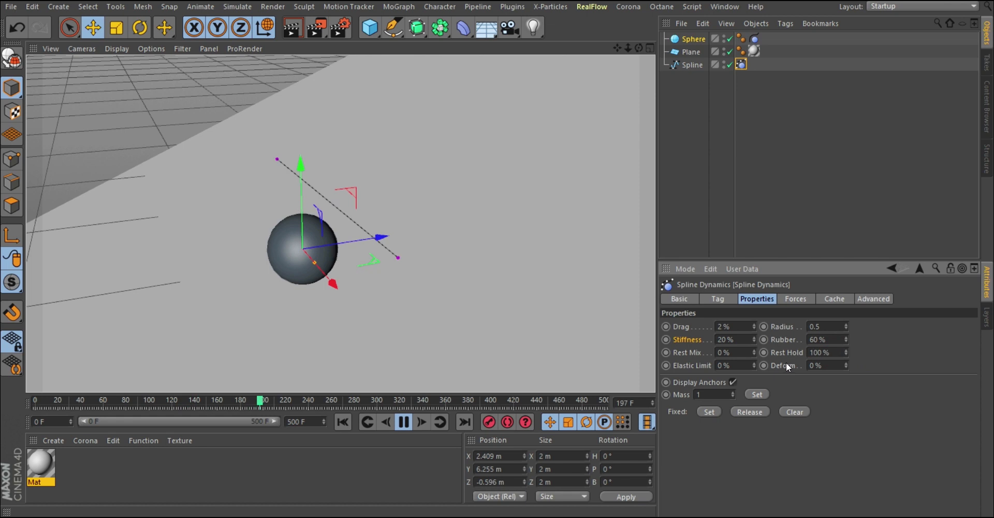
{"action": "scroll", "coordinate": [339, 223], "scroll_direction": "up", "scroll_amount": 4}
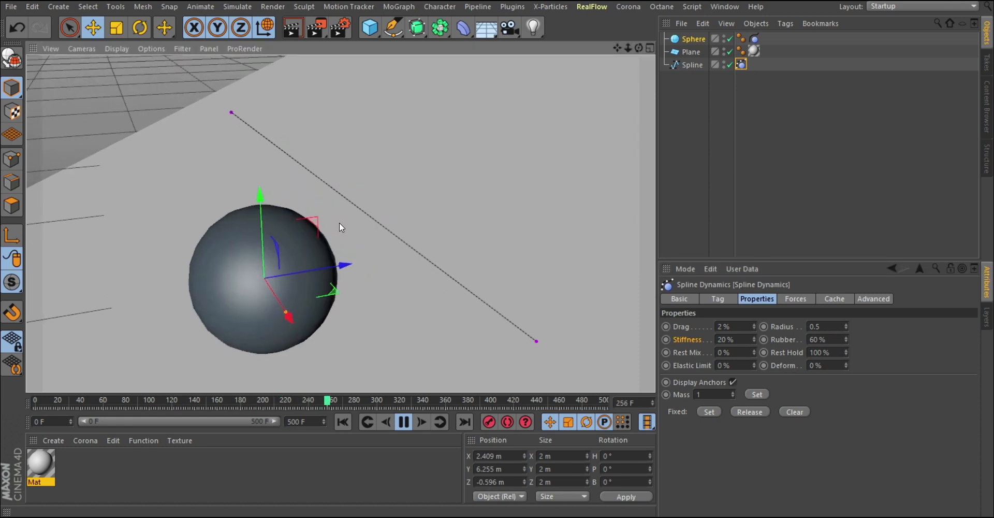
{"action": "left_click", "coordinate": [402, 418]}
{"action": "left_click_drag", "start_coordinate": [419, 272], "coordinate": [150, 136], "text": "alt"}
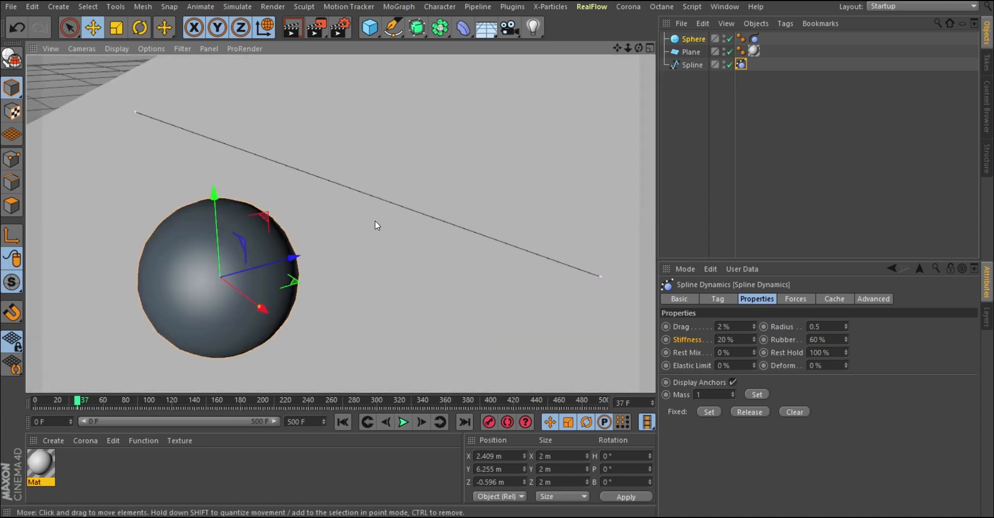
{"action": "left_click", "coordinate": [343, 421]}
{"action": "left_click", "coordinate": [404, 422]}
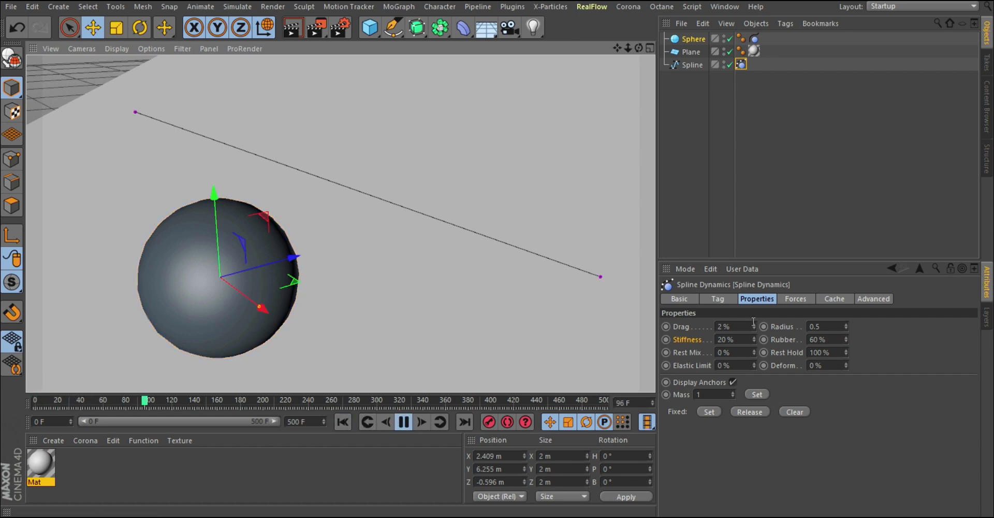
- Set the Spline Dynamics Rest Hold to 50%, replay the simulation several times from the start, and rewind to frame 0
{"action": "double_click", "coordinate": [828, 353]}
{"action": "type", "text": "50"}
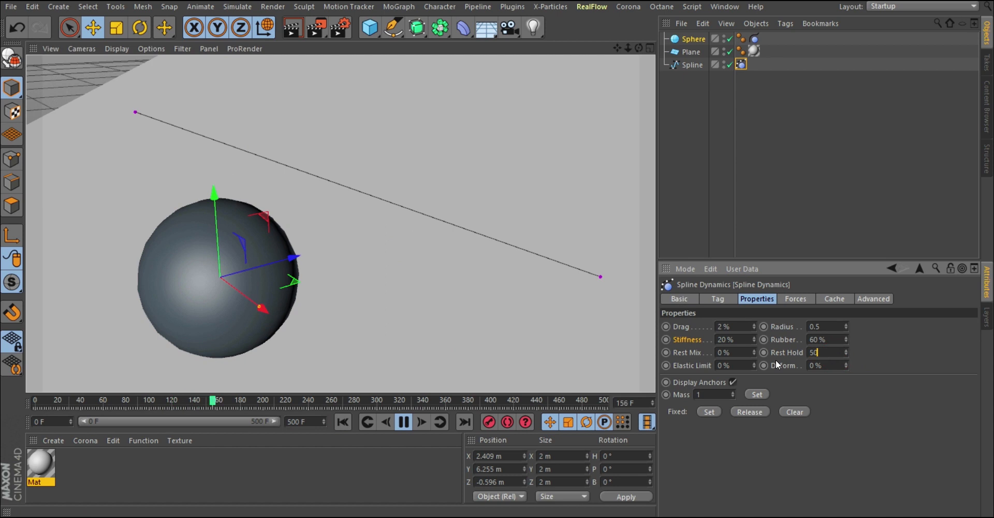
{"action": "key", "text": "Return"}
{"action": "left_click", "coordinate": [349, 423]}
{"action": "left_click", "coordinate": [458, 225]}
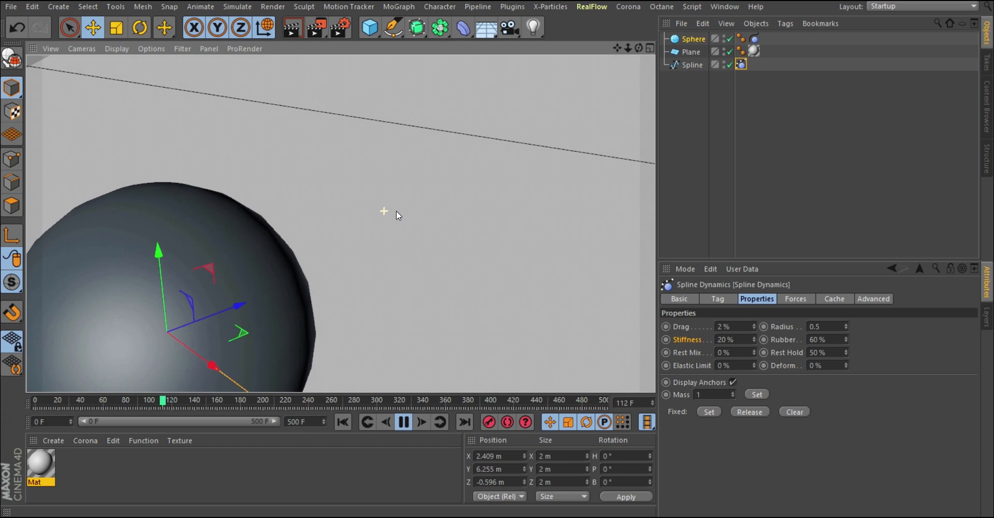
{"action": "left_click", "coordinate": [349, 421]}
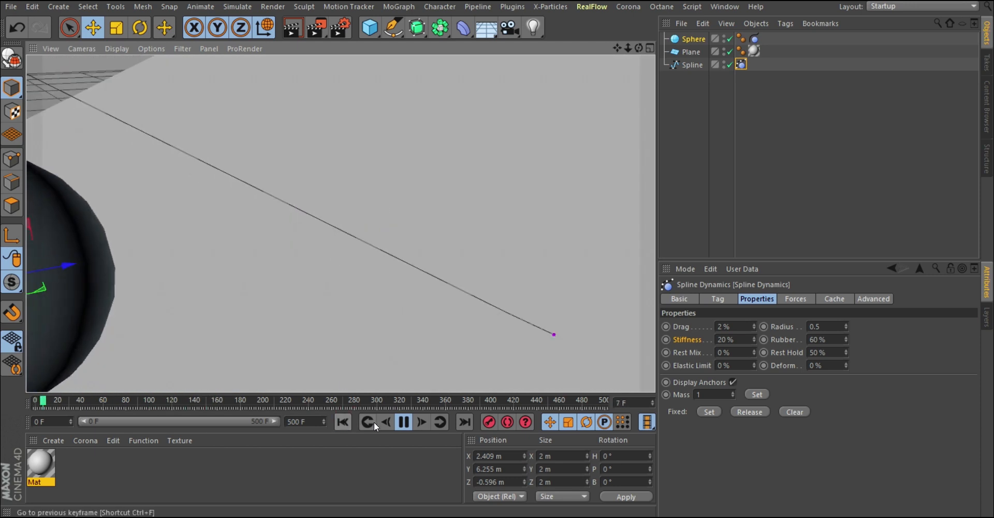
{"action": "left_click", "coordinate": [404, 422]}
{"action": "left_click", "coordinate": [350, 423]}
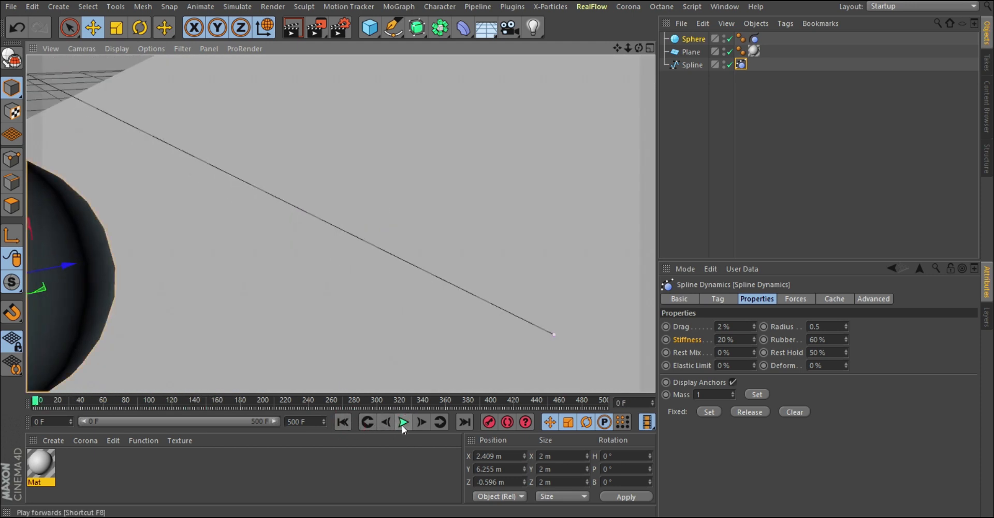
{"action": "left_click", "coordinate": [403, 423]}
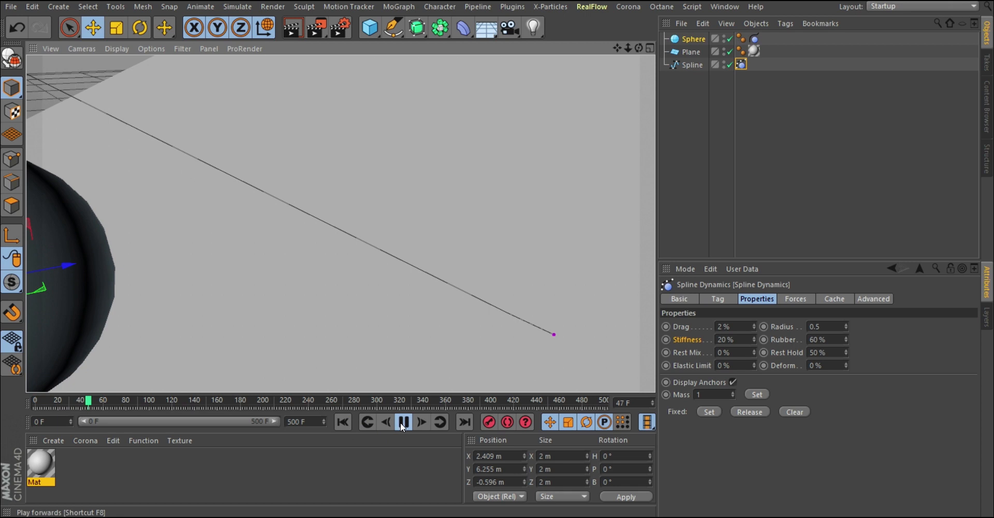
{"action": "left_click", "coordinate": [403, 422]}
{"action": "left_click", "coordinate": [343, 421]}
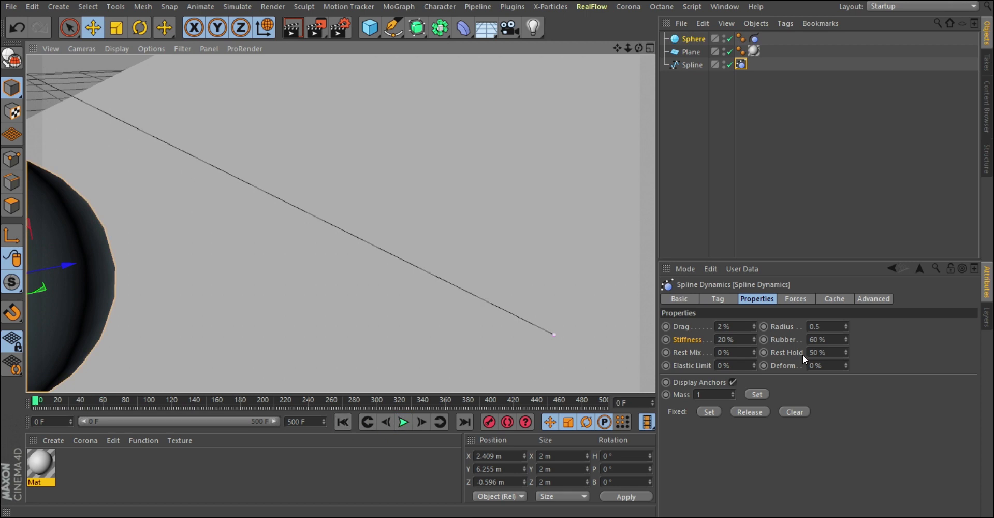
- Set the Spline Dynamics Rest Hold to 10% and play the simulation with the whole spline in view
{"action": "left_click_drag", "start_coordinate": [826, 352], "coordinate": [814, 352]}
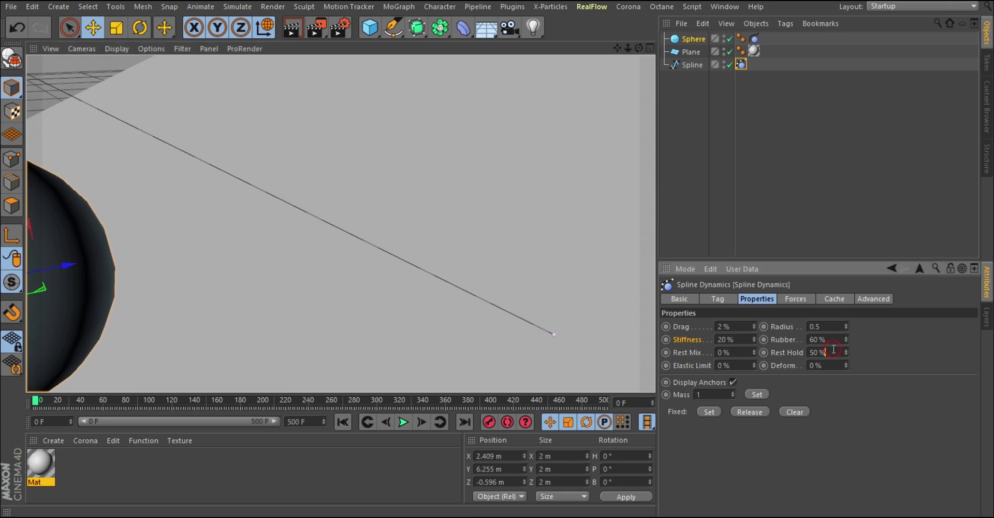
{"action": "type", "text": "10"}
{"action": "key", "text": "Return"}
{"action": "left_click", "coordinate": [403, 422]}
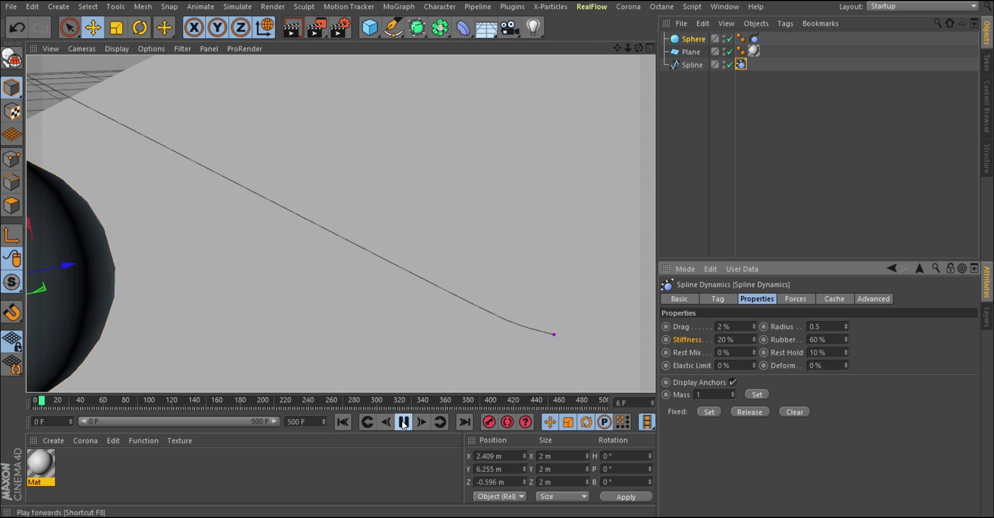
{"action": "scroll", "coordinate": [373, 263], "scroll_direction": "down", "scroll_amount": 3}
{"action": "scroll", "coordinate": [390, 237], "scroll_direction": "down", "scroll_amount": 2}
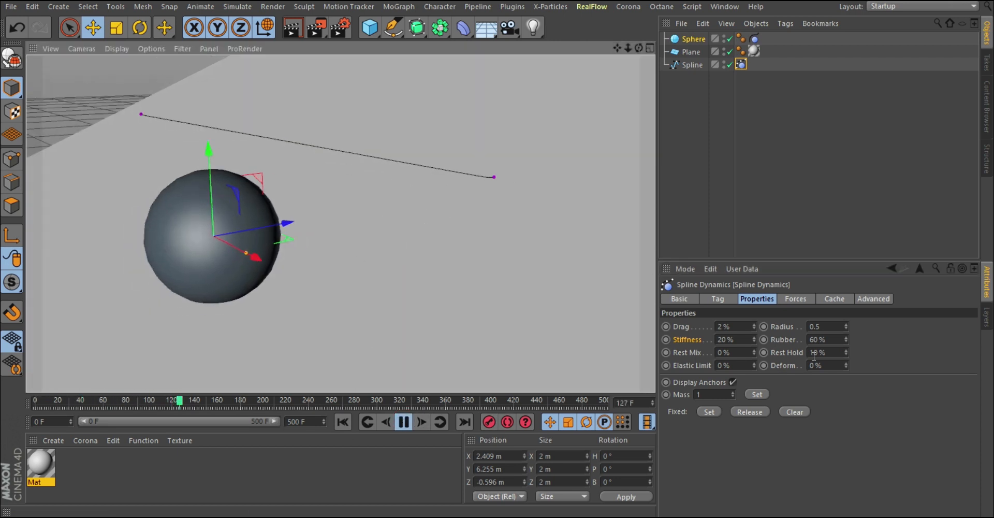
- Test the Spline Dynamics Rest Hold at 0.1% and at 0.5%, examining the spline above the sphere from different angles
{"action": "left_click", "coordinate": [834, 351]}
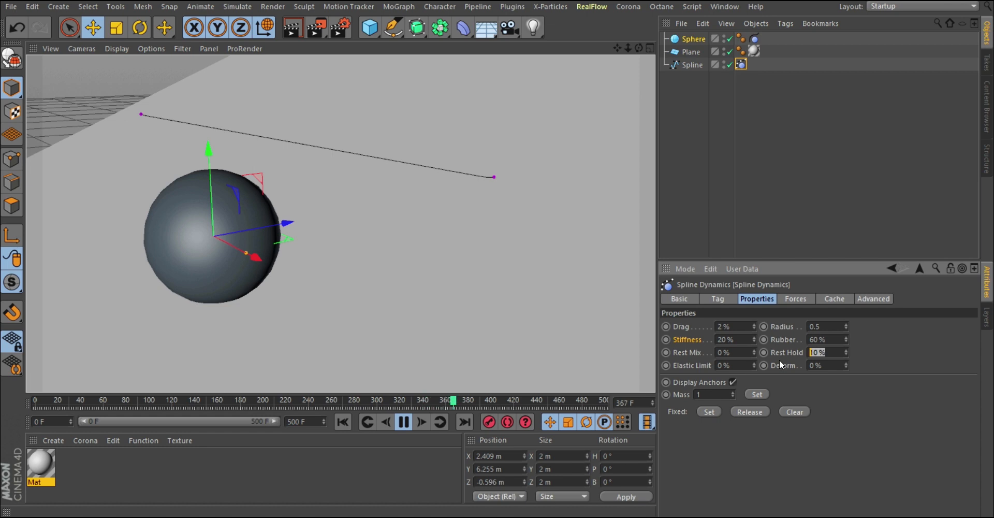
{"action": "type", "text": "0.1"}
{"action": "key", "text": "Return"}
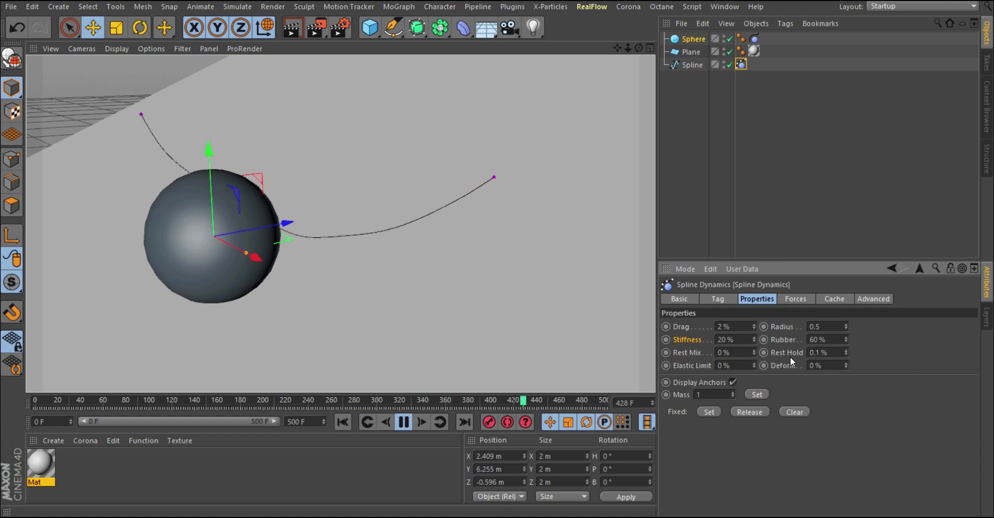
{"action": "double_click", "coordinate": [818, 352]}
{"action": "type", "text": ".5"}
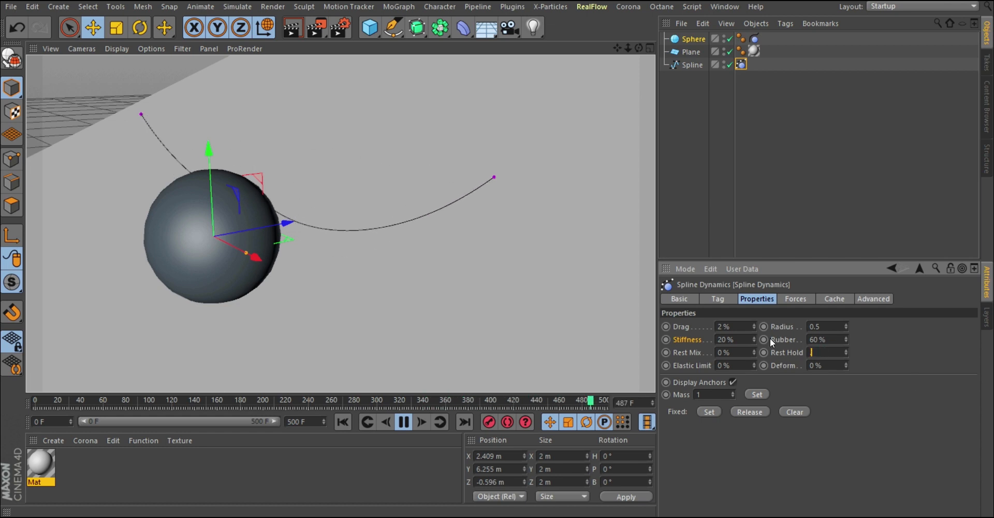
{"action": "key", "text": "Return"}
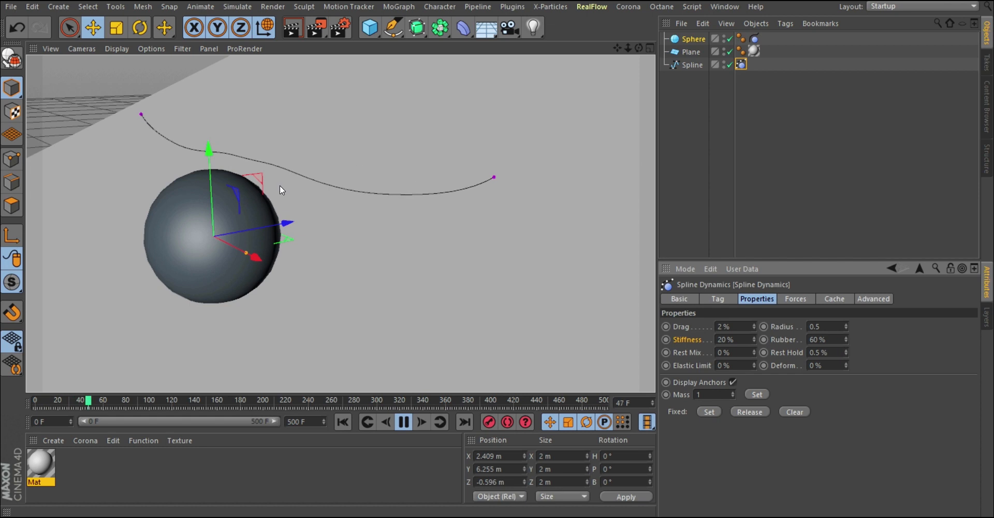
{"action": "left_click_drag", "start_coordinate": [324, 197], "coordinate": [311, 195], "text": "alt"}
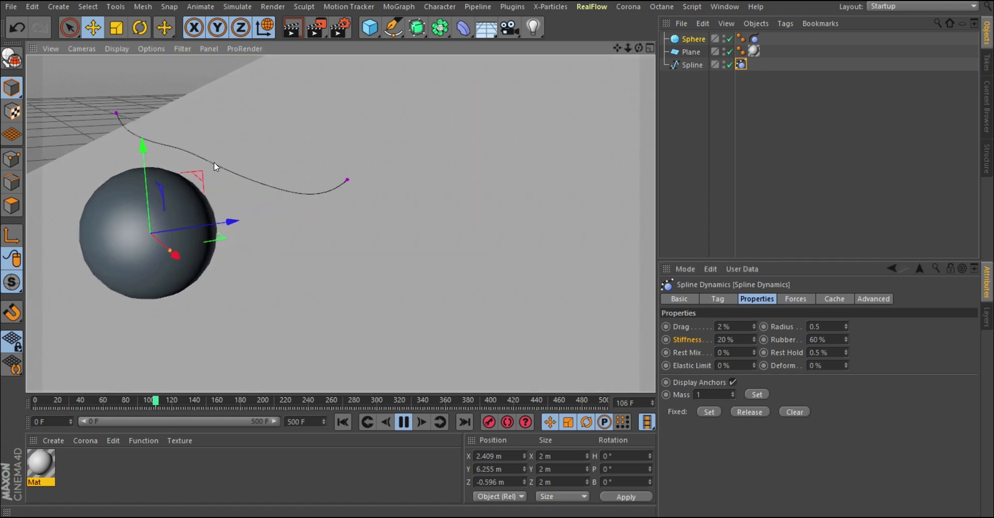
{"action": "left_click_drag", "start_coordinate": [216, 164], "coordinate": [367, 188], "text": "alt"}
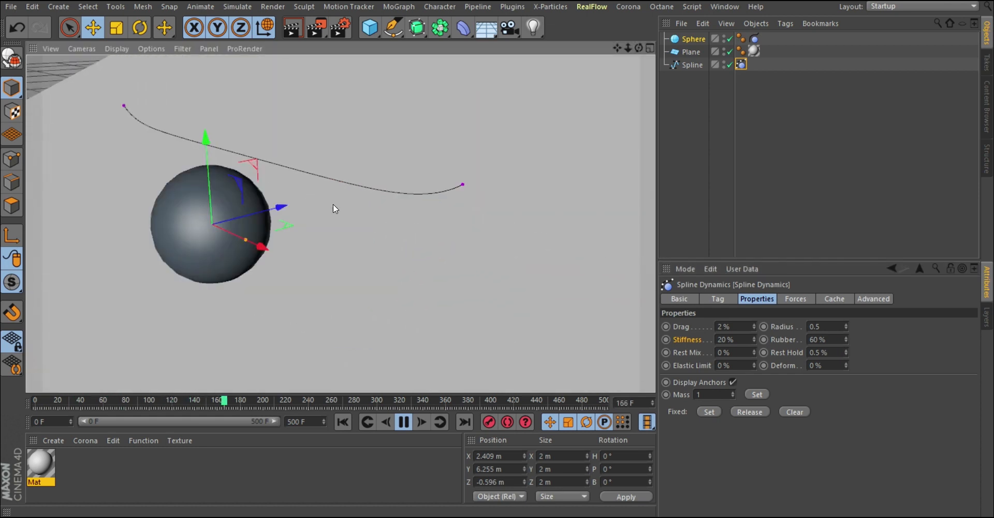
- Set the Spline Dynamics Rest Hold to 0% and test Rest Mix at 100% and at 50%
{"action": "left_click", "coordinate": [741, 355]}
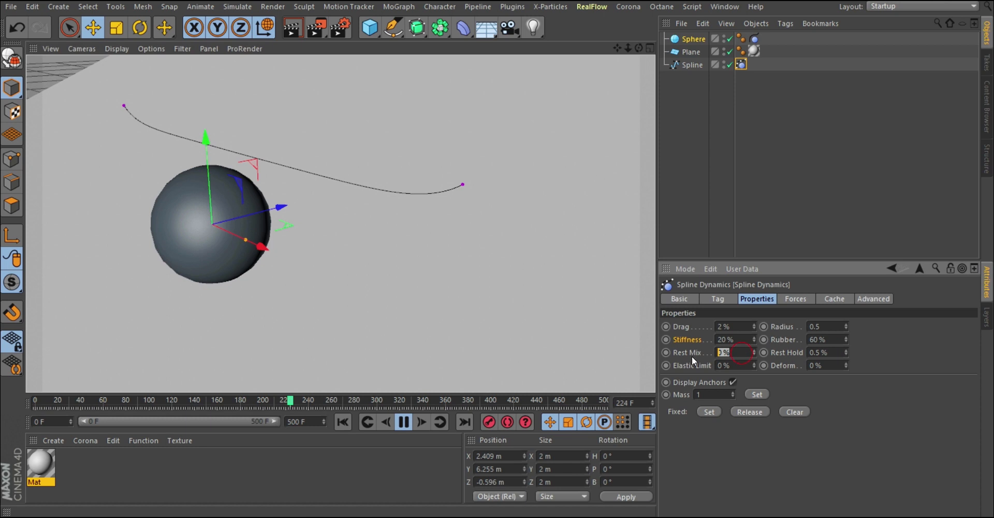
{"action": "type", "text": "100"}
{"action": "key", "text": "Return"}
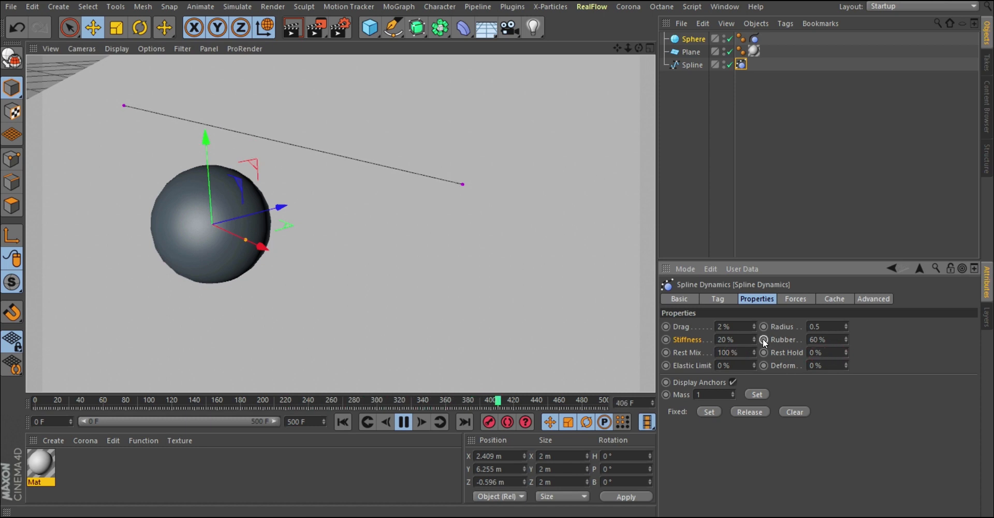
{"action": "type", "text": "50"}
{"action": "key", "text": "Return"}
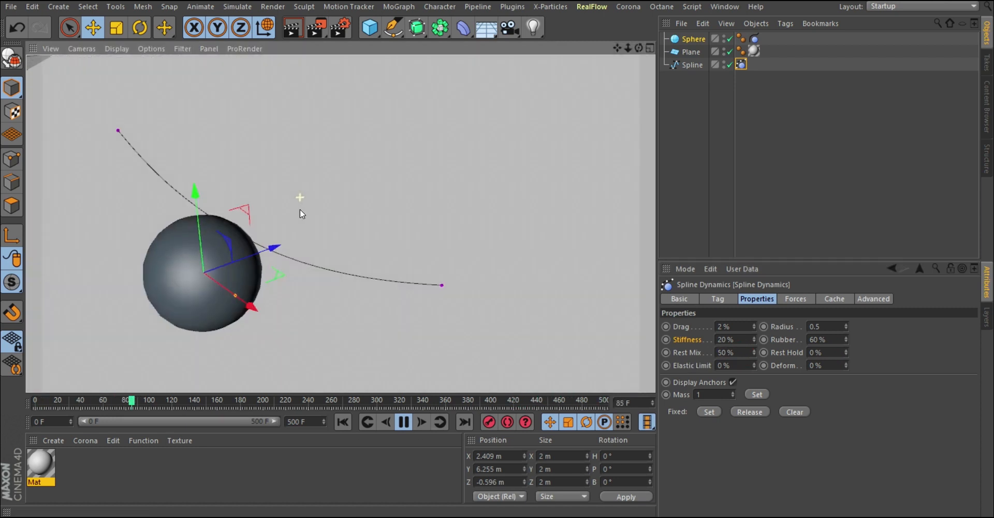
- Set the Spline Dynamics Rest Mix to 0%, stop the playback and return to frame 0
{"action": "double_click", "coordinate": [724, 352]}
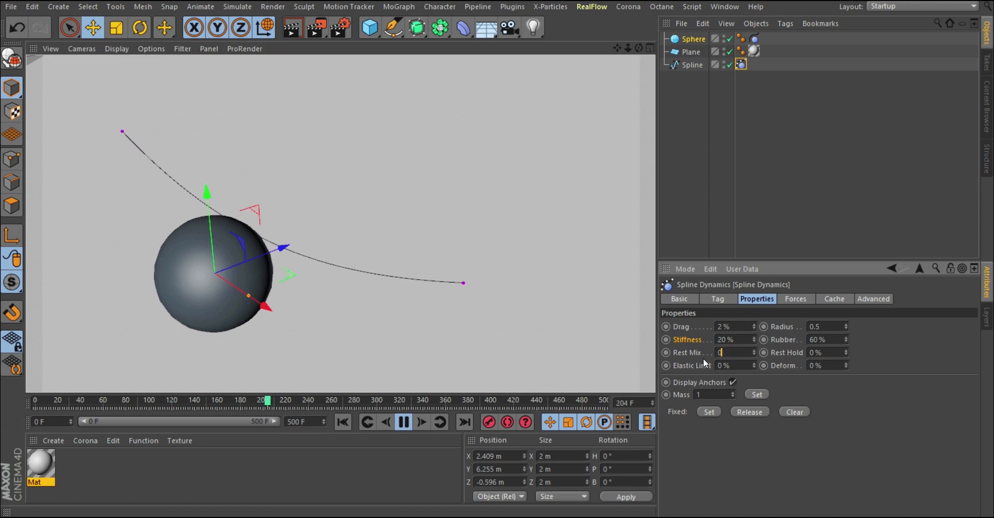
{"action": "type", "text": "0"}
{"action": "key", "text": "Return"}
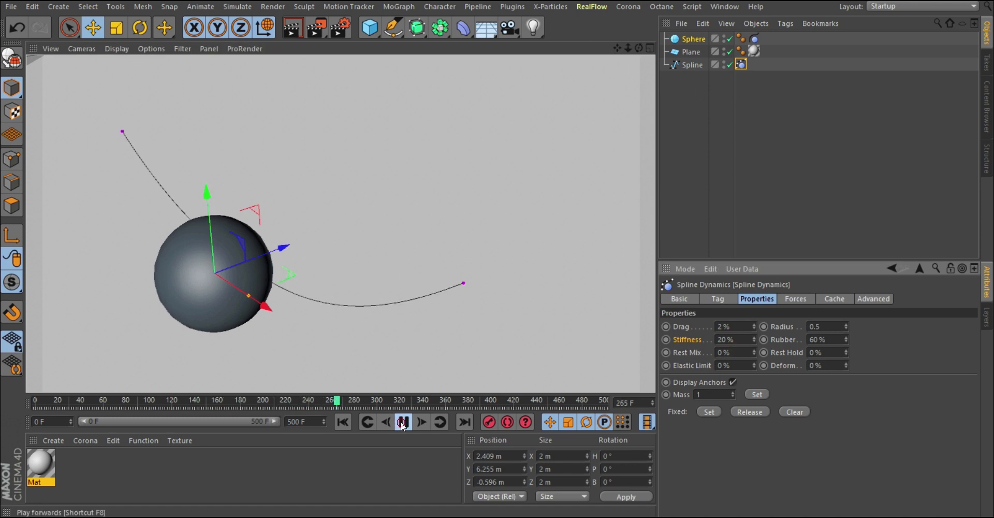
{"action": "left_click", "coordinate": [347, 423]}
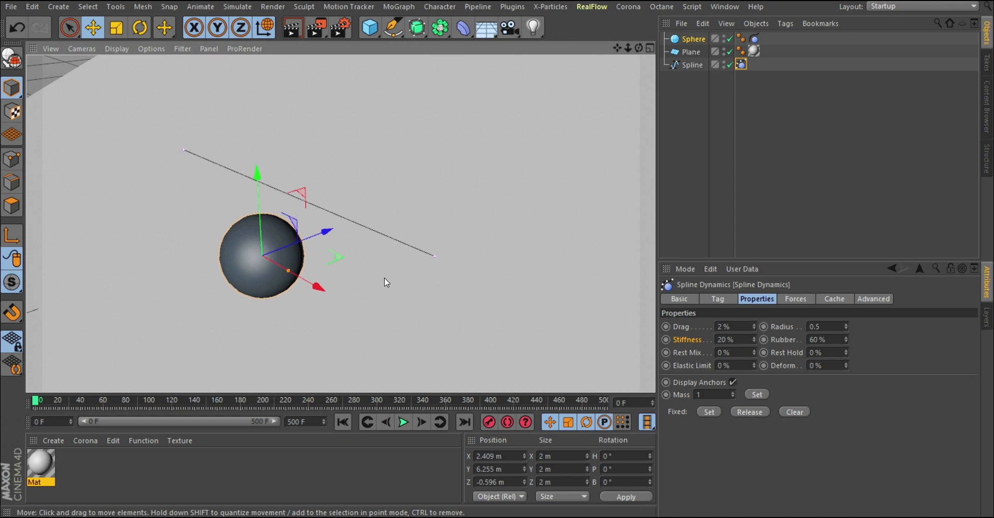
{"action": "left_click_drag", "start_coordinate": [384, 282], "coordinate": [358, 256], "text": "alt"}
- Display the Spline Dynamics force settings and play the simulation from frame 0 to watch the spline fall under gravity
{"action": "left_click", "coordinate": [795, 300]}
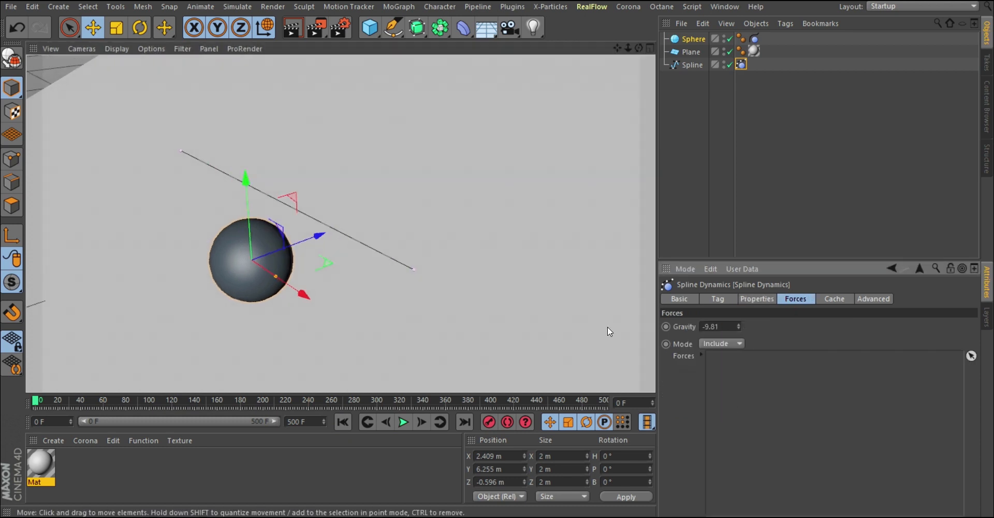
{"action": "mouse_move", "coordinate": [266, 195]}
{"action": "right_mouse_down", "text": "alt"}
{"action": "mouse_move", "coordinate": [264, 232]}
{"action": "mouse_move", "coordinate": [268, 201]}
{"action": "right_mouse_up", "text": "alt"}
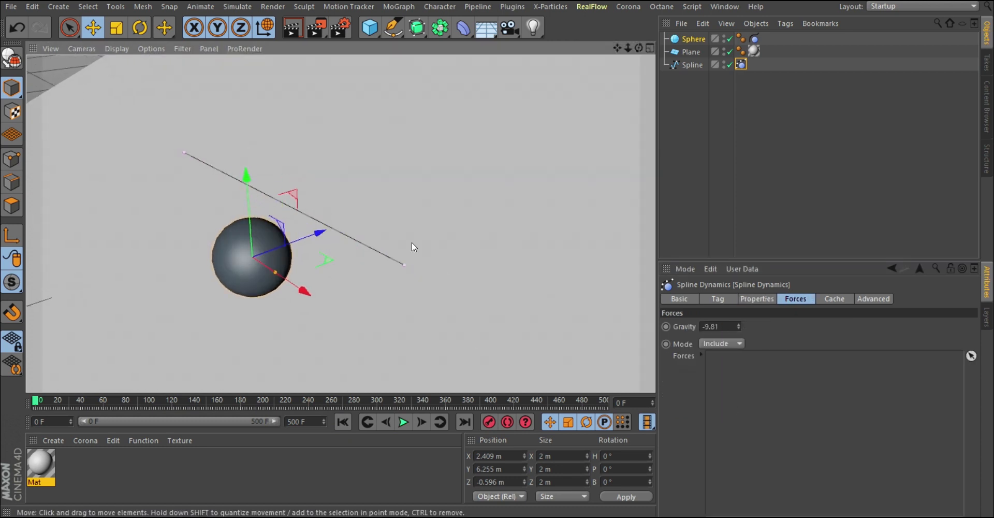
{"action": "left_click_drag", "start_coordinate": [414, 247], "coordinate": [425, 245], "text": "alt"}
{"action": "left_click", "coordinate": [403, 422]}
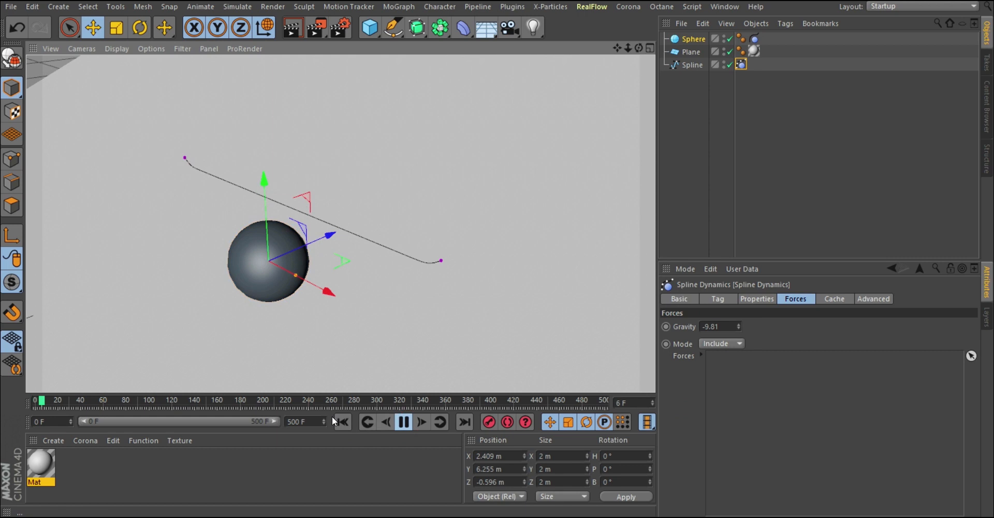
{"action": "left_click_drag", "start_coordinate": [390, 282], "coordinate": [440, 267], "text": "alt"}
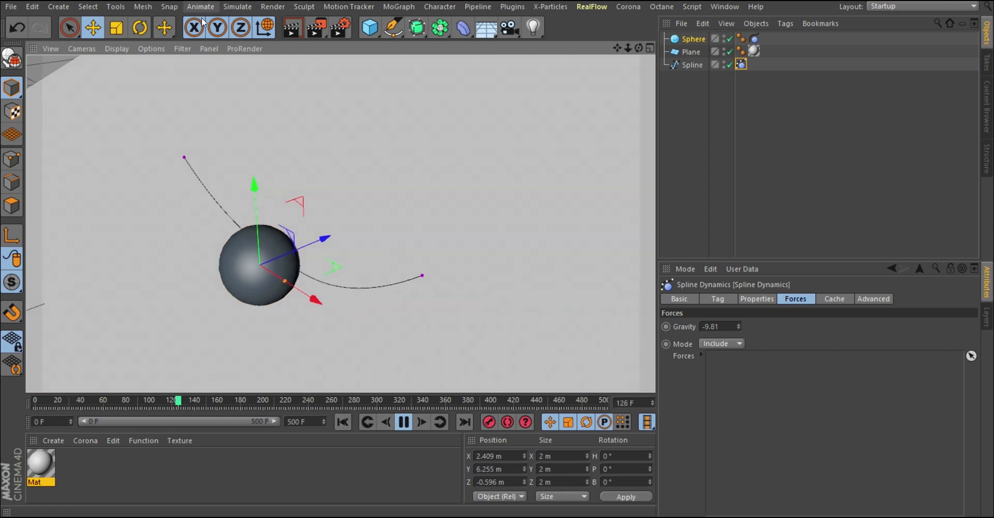
- Detach the particle objects list as a floating palette over the viewport and add a Turbulence object to the scene
{"action": "left_click", "coordinate": [245, 9]}
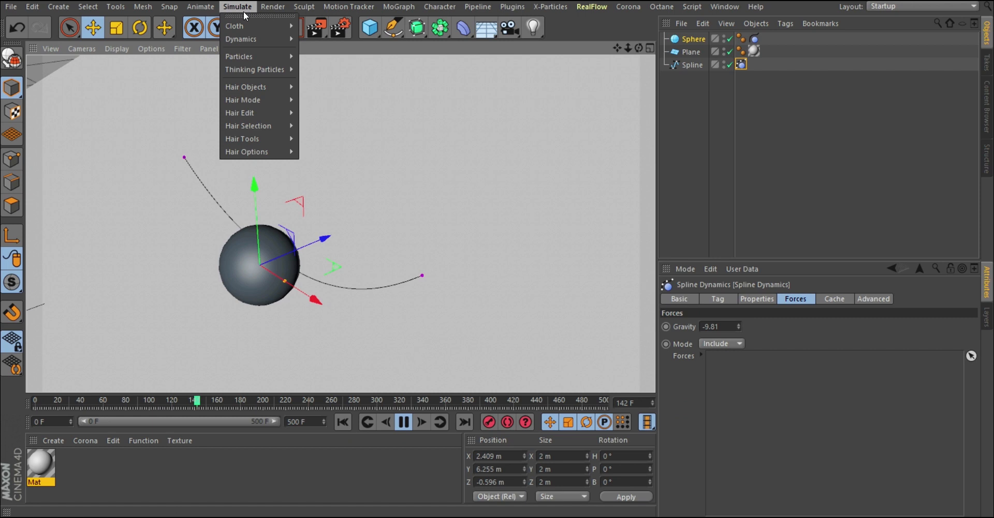
{"action": "mouse_move", "coordinate": [264, 61]}
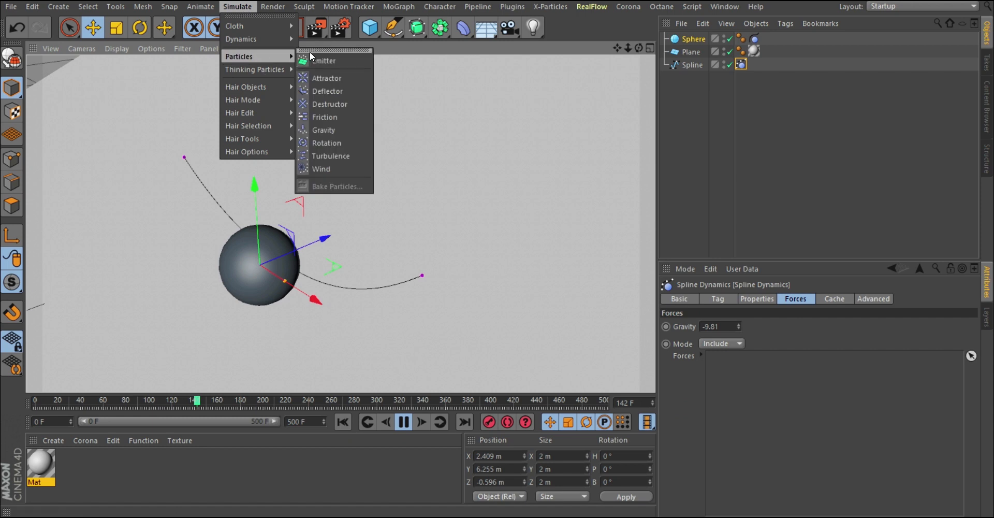
{"action": "left_click", "coordinate": [334, 50]}
{"action": "left_click_drag", "start_coordinate": [334, 36], "coordinate": [572, 155]}
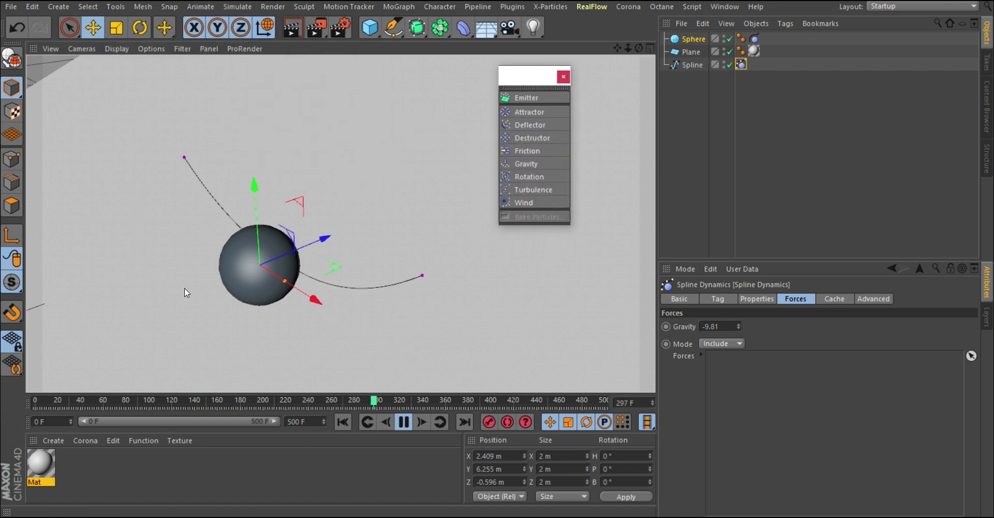
{"action": "left_click", "coordinate": [541, 189]}
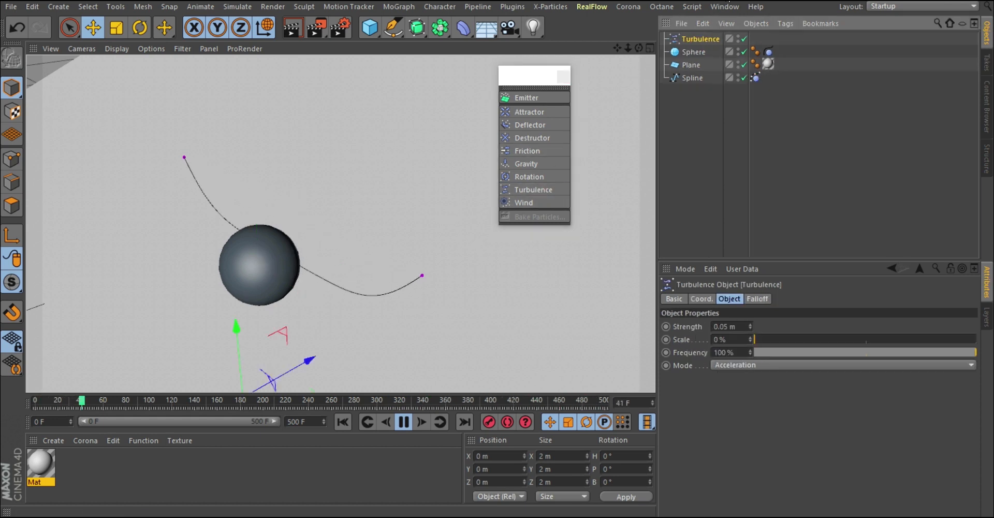
- Add the Turbulence object to the Spline Dynamics Forces include list and replay the simulation from the start in a closer view
{"action": "left_click", "coordinate": [756, 77]}
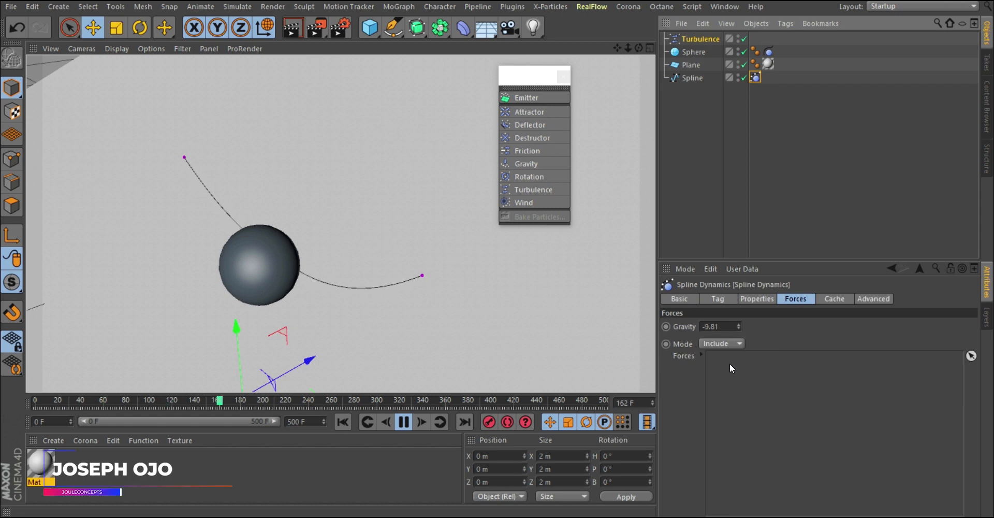
{"action": "left_click_drag", "start_coordinate": [695, 37], "coordinate": [754, 285]}
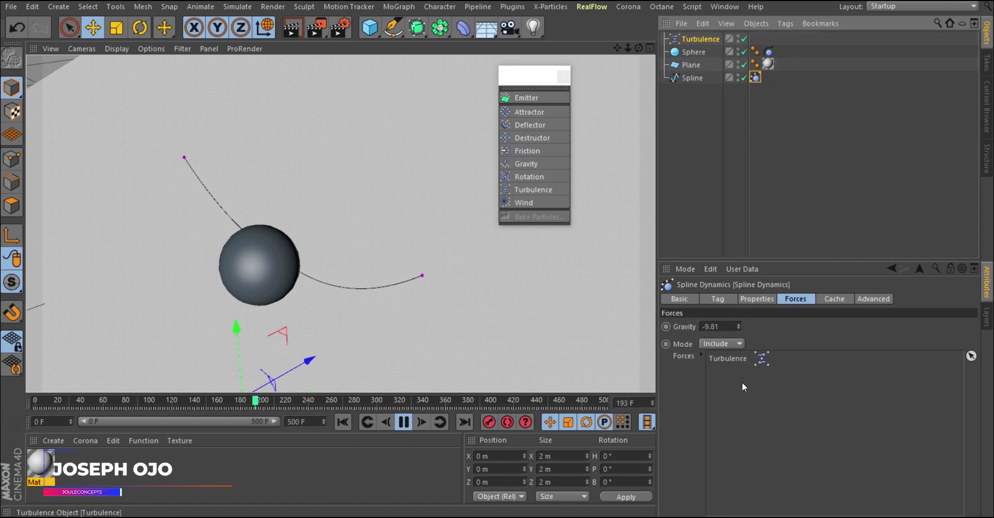
{"action": "left_click_drag", "start_coordinate": [300, 280], "coordinate": [359, 383], "text": "alt"}
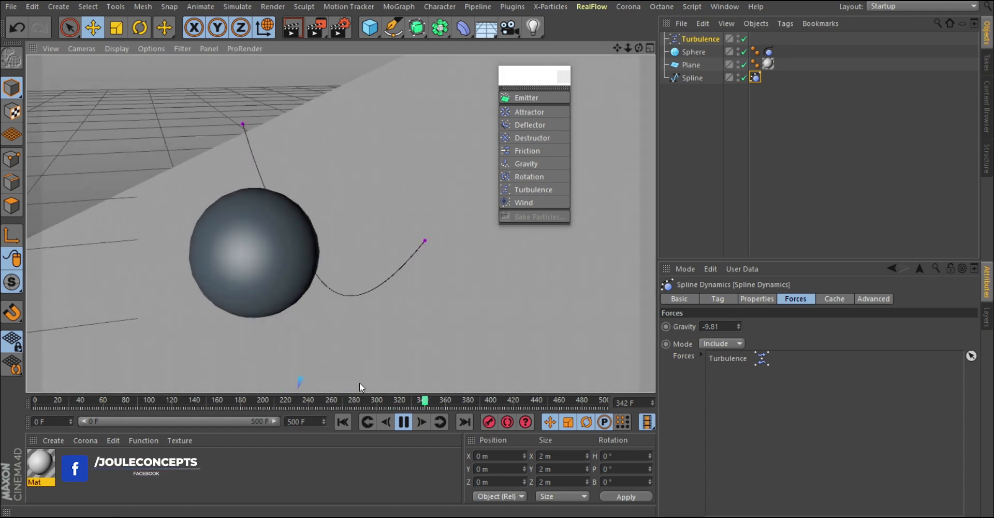
{"action": "left_click", "coordinate": [350, 425]}
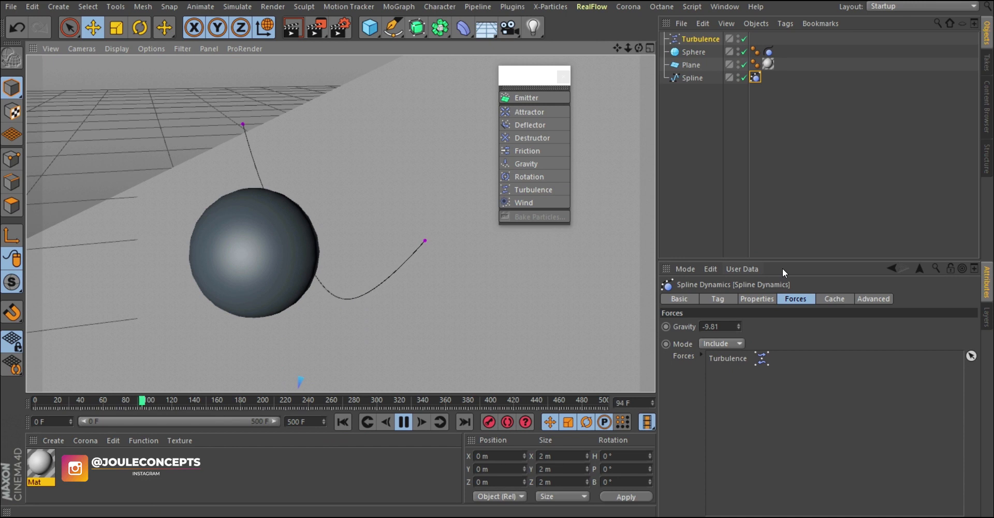
- Set the Turbulence Strength to 10 m
{"action": "left_click", "coordinate": [697, 41]}
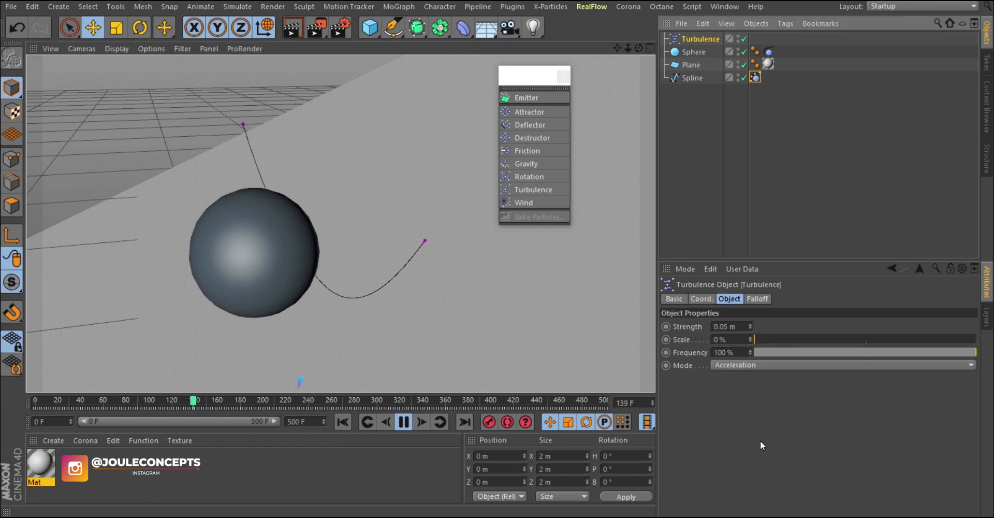
{"action": "double_click", "coordinate": [735, 325]}
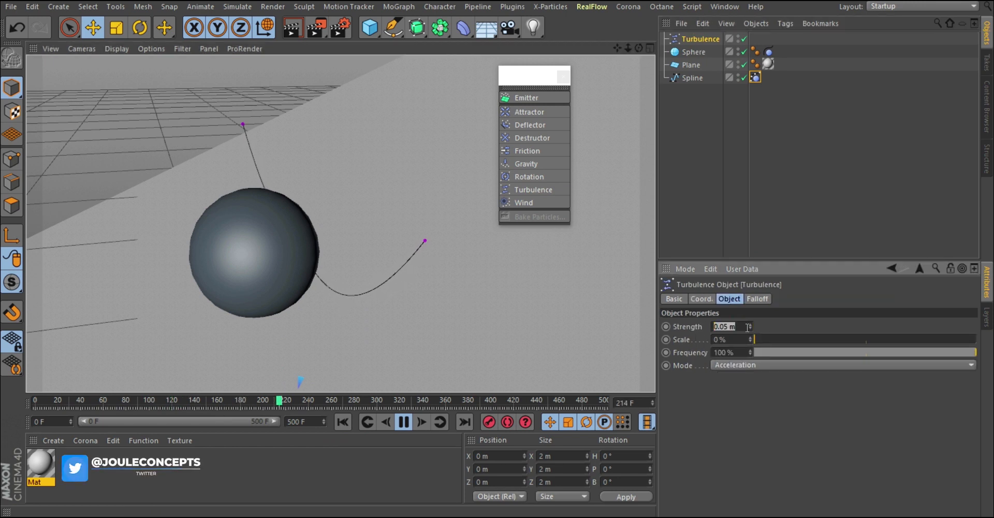
{"action": "type", "text": "10"}
{"action": "key", "text": "Return"}
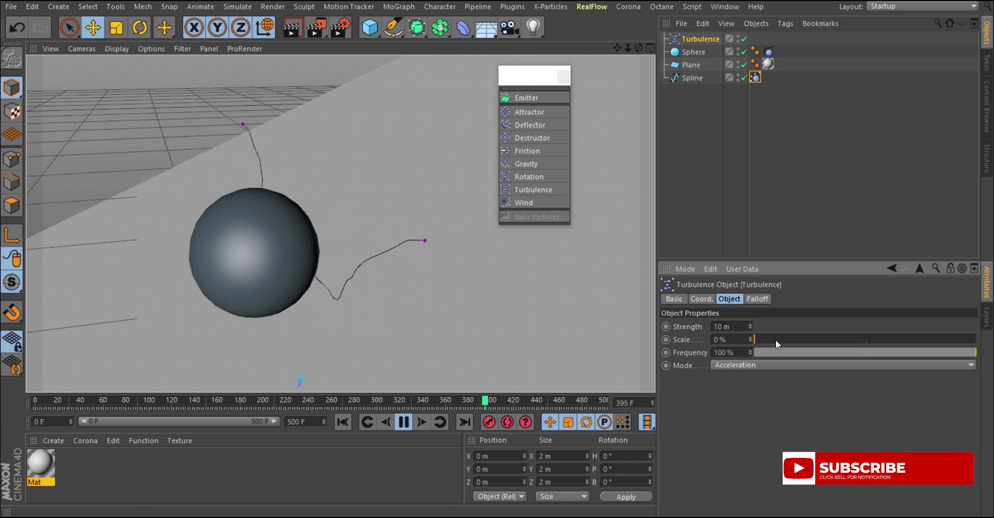
- Try the Turbulence Scale at about 280% and about 80%, and reduce its Strength to 3 m
{"action": "left_click_drag", "start_coordinate": [776, 340], "coordinate": [816, 339]}
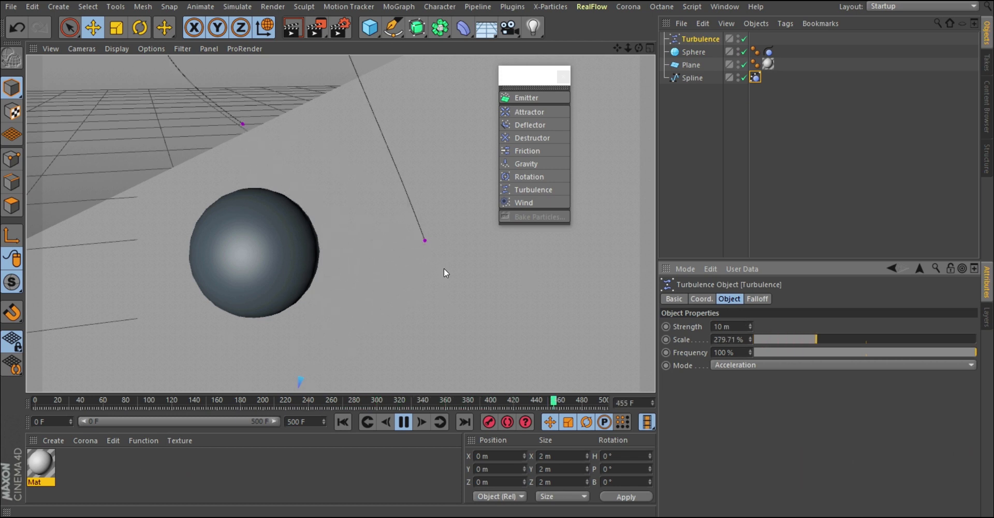
{"action": "left_click", "coordinate": [772, 339]}
{"action": "double_click", "coordinate": [717, 327]}
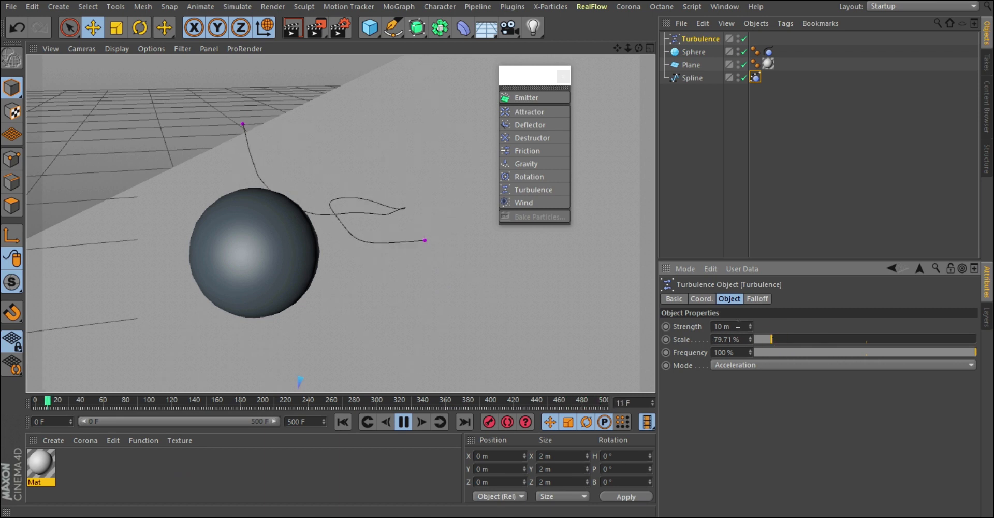
{"action": "type", "text": "3"}
{"action": "key", "text": "Return"}
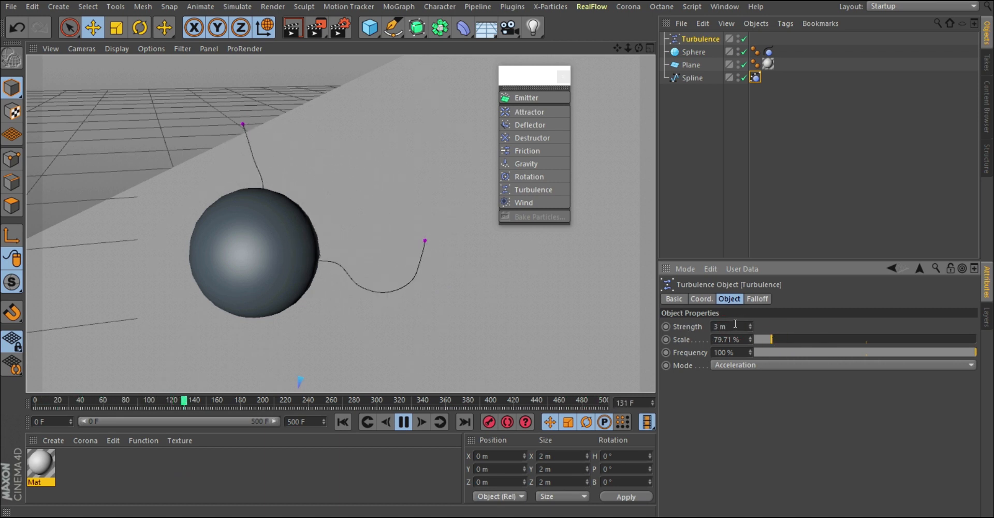
- Set the Turbulence Strength to 1.5 m and its Scale to about 19%, watching the spline's motion around the sphere
{"action": "double_click", "coordinate": [717, 326]}
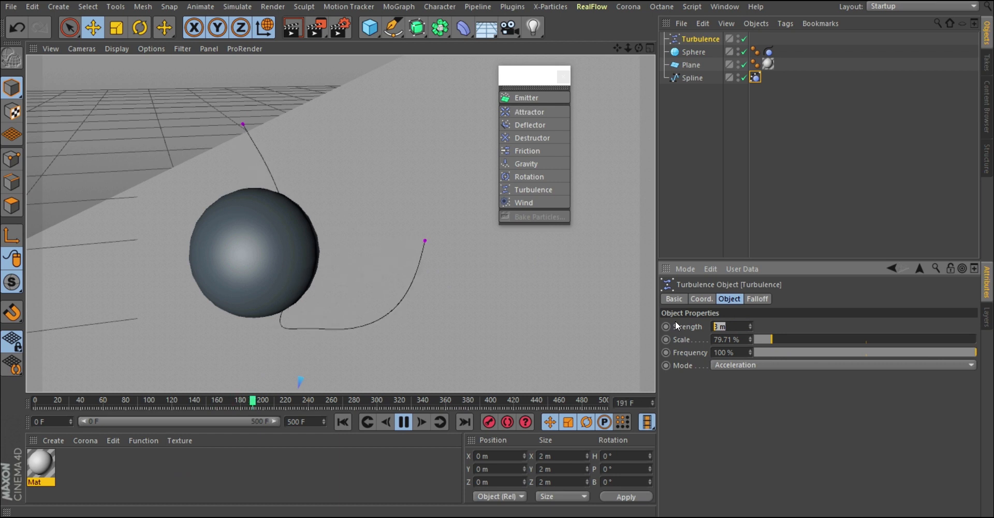
{"action": "type", "text": "1.5"}
{"action": "key", "text": "Return"}
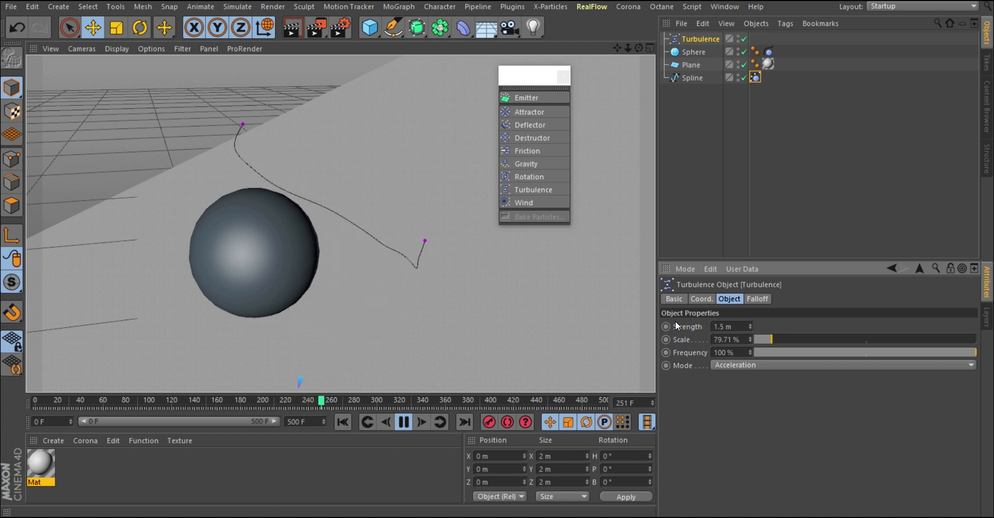
{"action": "left_click_drag", "start_coordinate": [767, 340], "coordinate": [758, 340]}
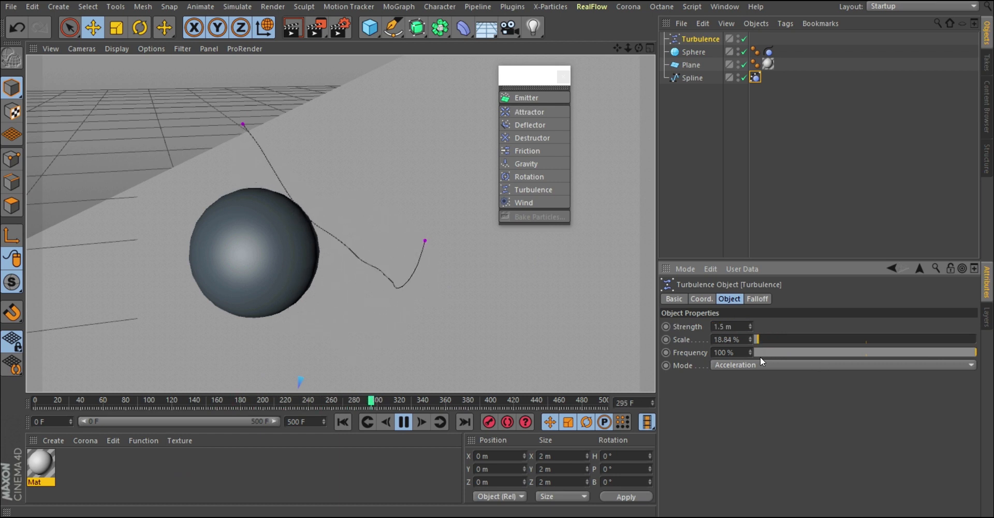
{"action": "left_click_drag", "start_coordinate": [343, 280], "coordinate": [370, 269], "text": "alt"}
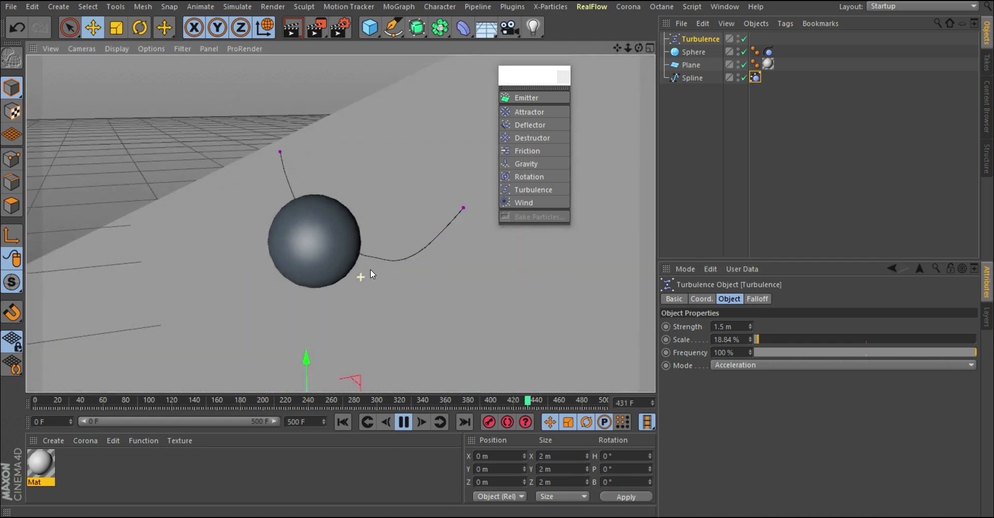
{"action": "scroll", "coordinate": [383, 243], "scroll_direction": "up", "scroll_amount": 2}
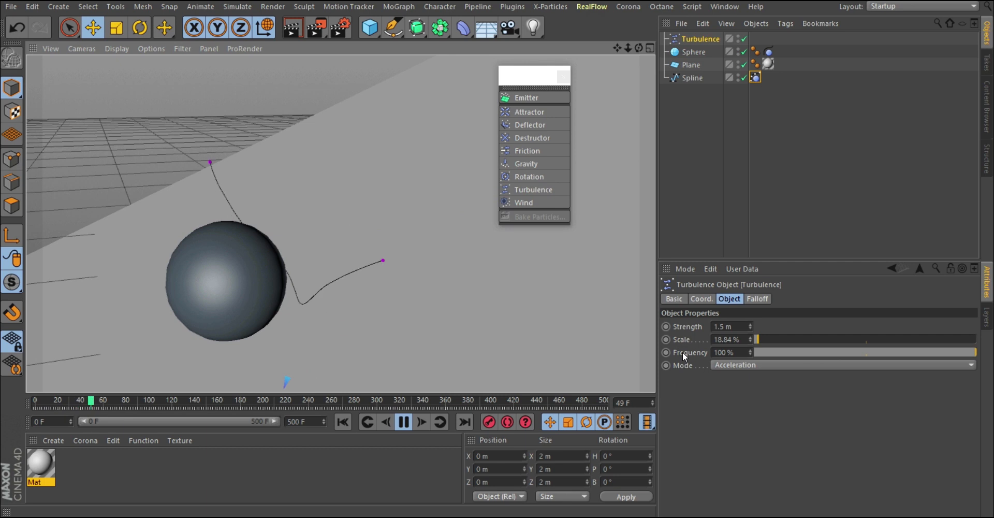
- Test the Turbulence Frequency at about 49%, 7% and 3% against 100%, and return it to 100%
{"action": "left_click", "coordinate": [865, 353]}
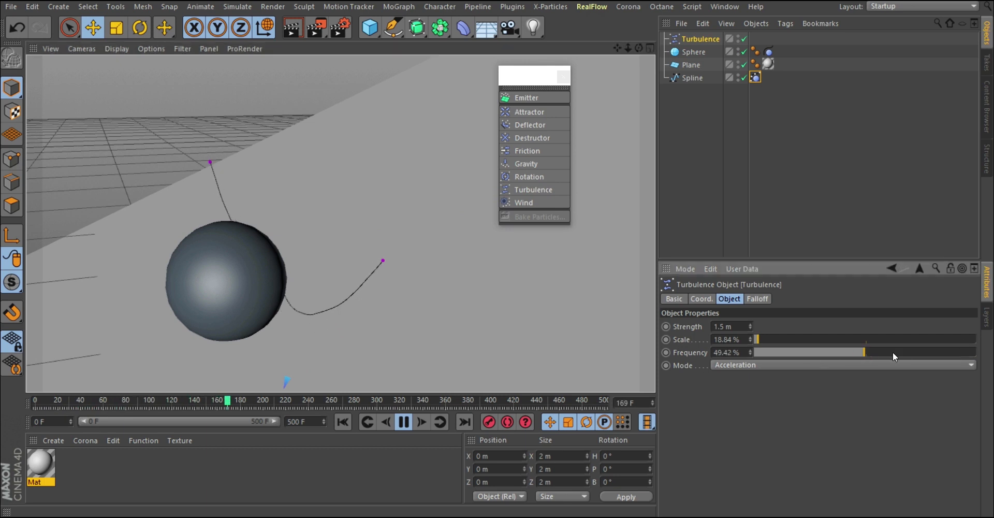
{"action": "left_click_drag", "start_coordinate": [877, 352], "coordinate": [976, 353]}
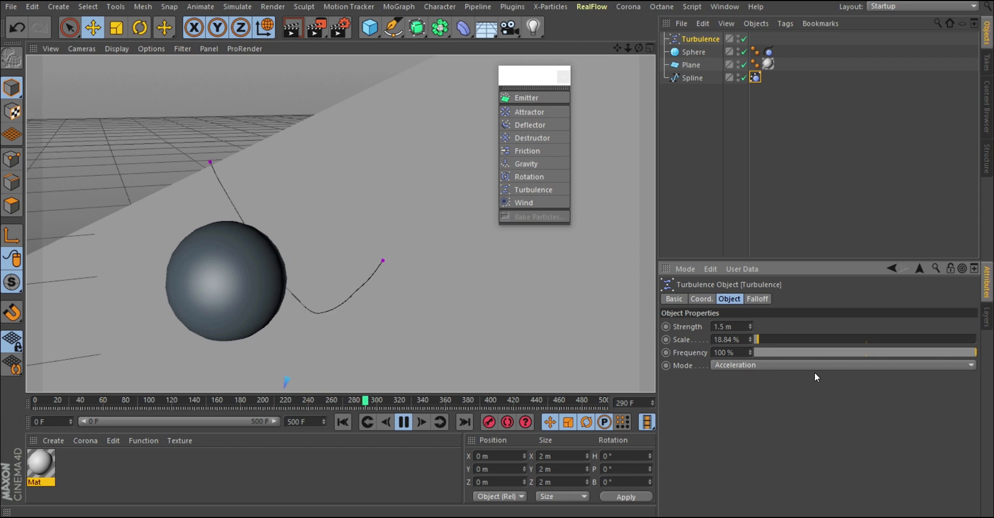
{"action": "left_click_drag", "start_coordinate": [778, 353], "coordinate": [769, 353]}
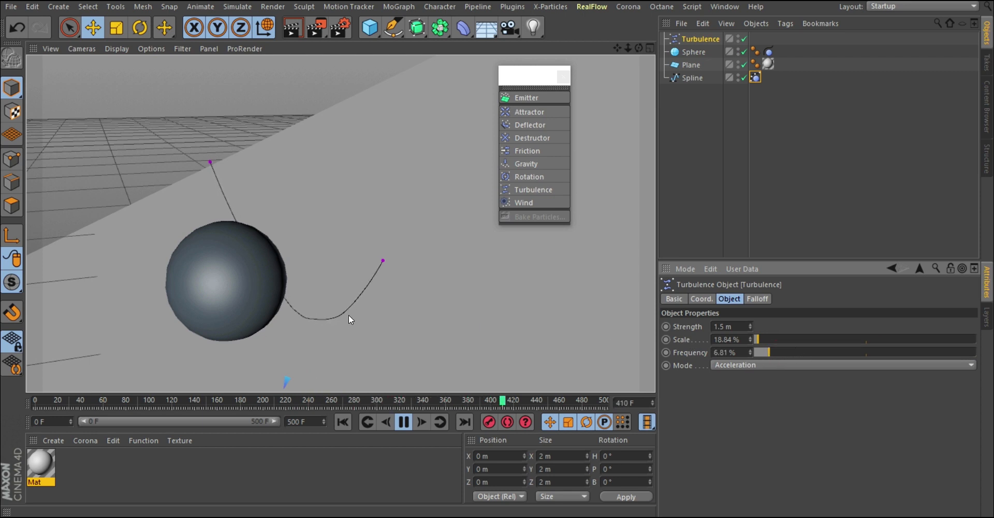
{"action": "left_click_drag", "start_coordinate": [760, 349], "coordinate": [757, 352]}
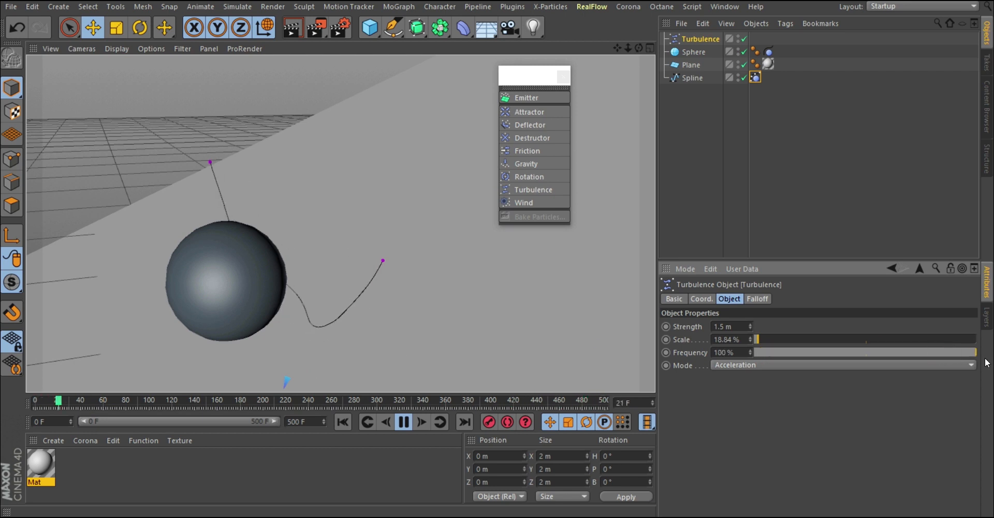
{"action": "left_click_drag", "start_coordinate": [765, 351], "coordinate": [763, 350]}
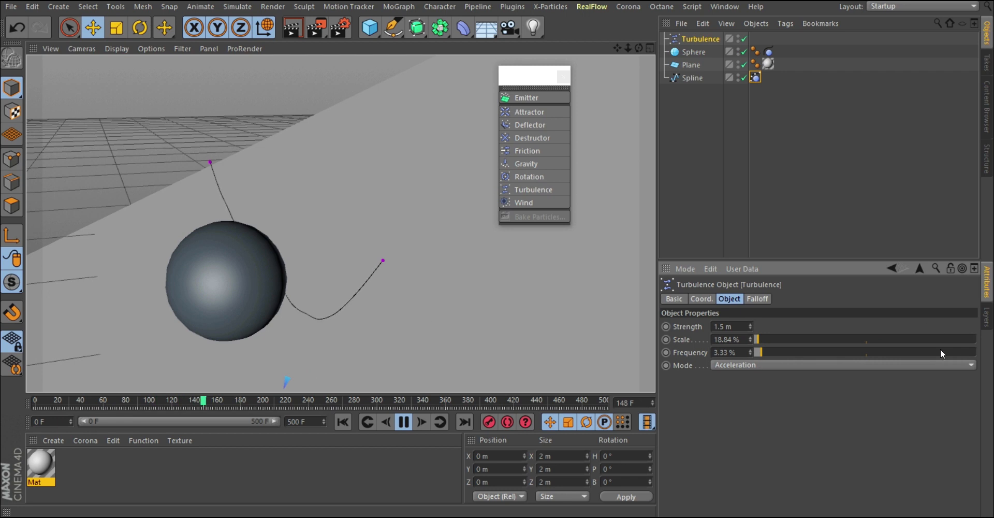
{"action": "left_click_drag", "start_coordinate": [940, 350], "coordinate": [973, 352]}
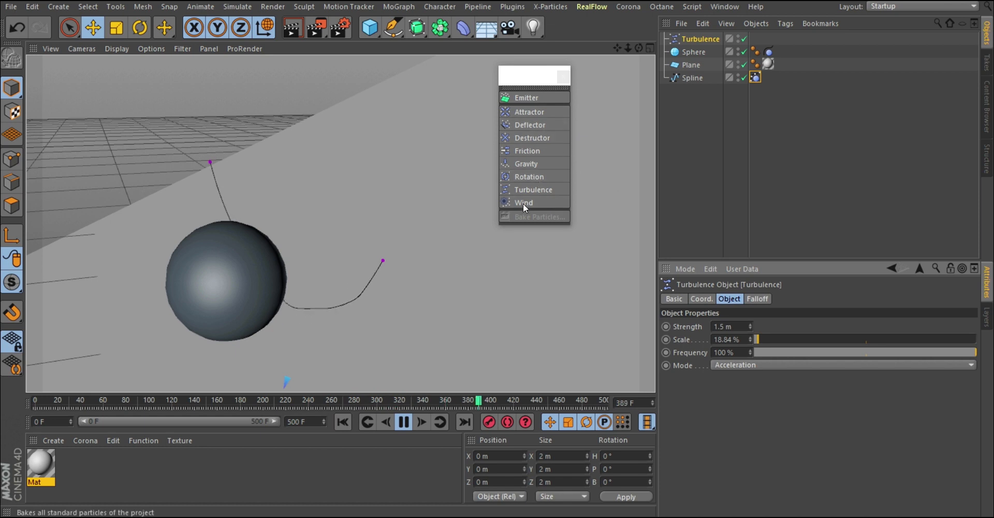
- Add a Rotation object and include it in the Spline Dynamics Forces below Turbulence
{"action": "left_click", "coordinate": [524, 178]}
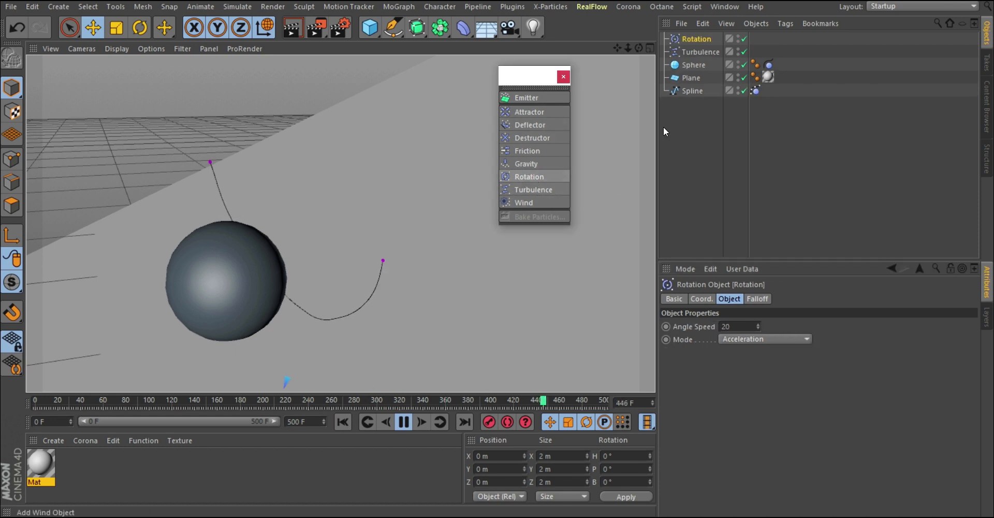
{"action": "left_click", "coordinate": [755, 91]}
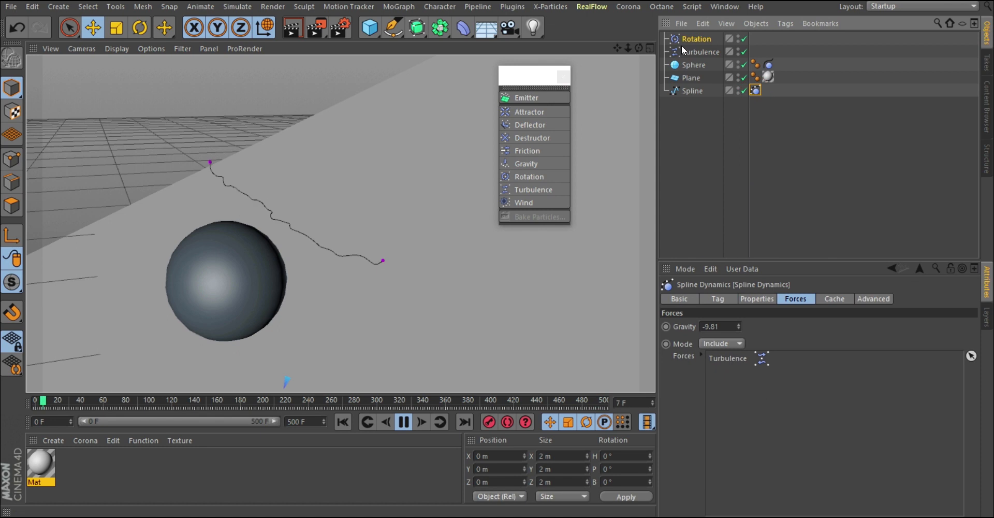
{"action": "left_click_drag", "start_coordinate": [685, 38], "coordinate": [725, 372]}
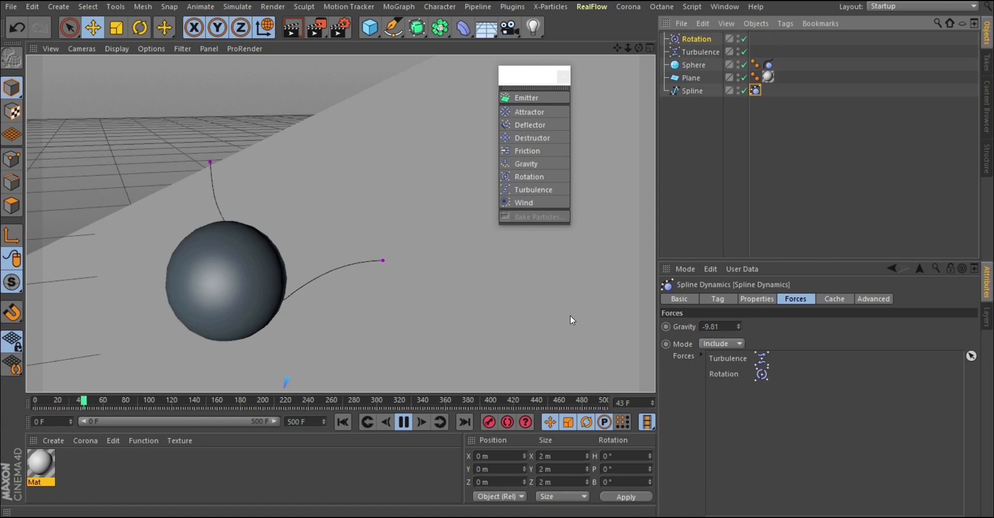
- Set the Rotation object's Angle Speed to 50
{"action": "left_click", "coordinate": [696, 38]}
{"action": "double_click", "coordinate": [744, 329]}
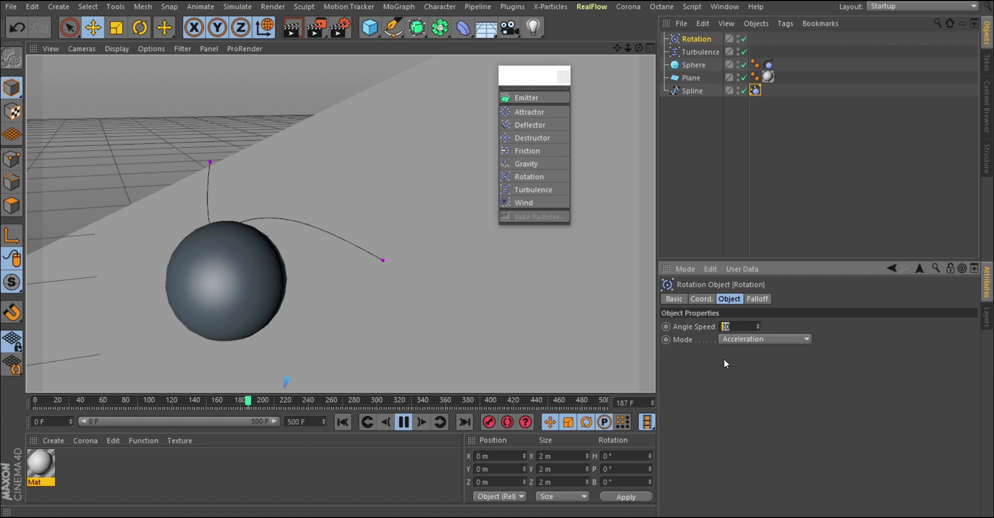
{"action": "type", "text": "50"}
{"action": "key", "text": "Return"}
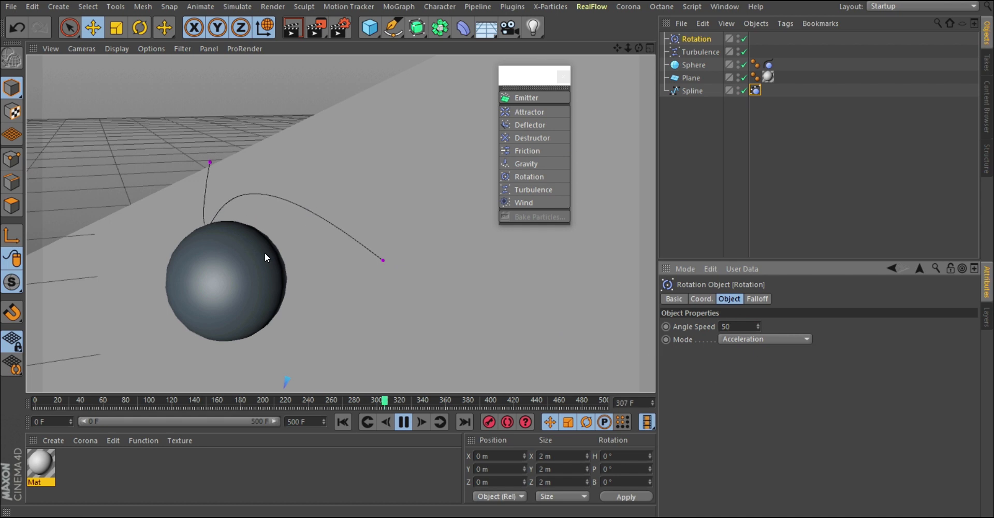
- Move the sphere away from the spline along Z to about -2.09 m and set the Rotation object's Angle Speed to 100
{"action": "left_click", "coordinate": [248, 295]}
{"action": "left_click_drag", "start_coordinate": [304, 272], "coordinate": [213, 284]}
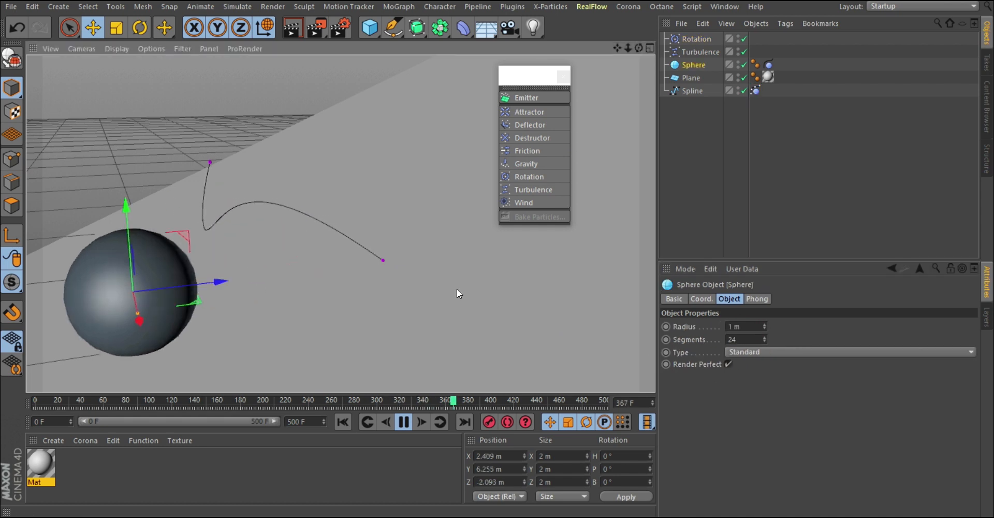
{"action": "left_click", "coordinate": [697, 39]}
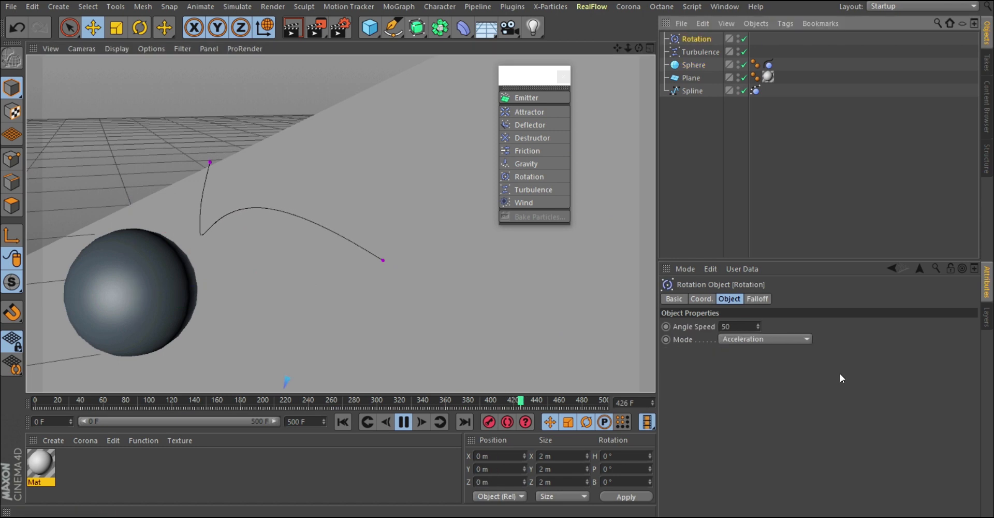
{"action": "type", "text": "100"}
{"action": "key", "text": "Return"}
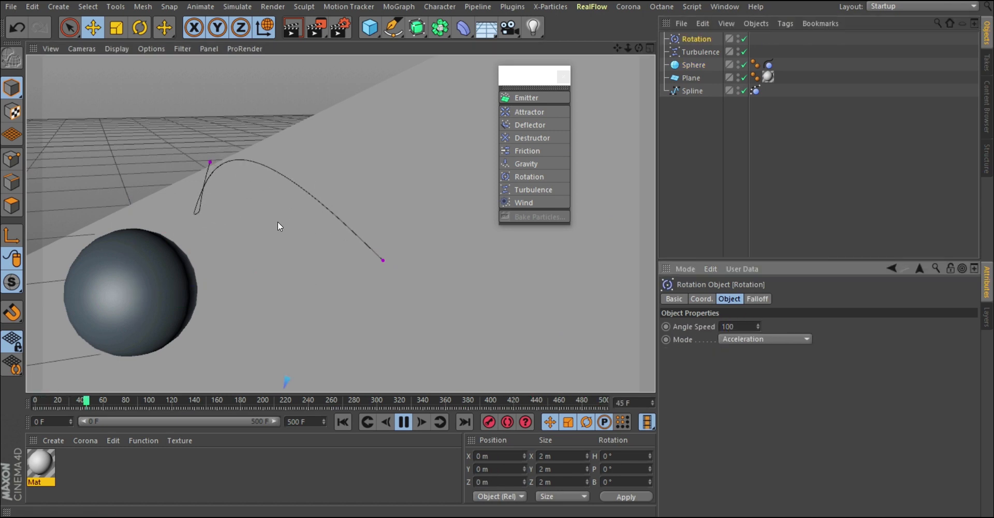
- Test the Rotation object's Force and Aerodynamics Wind modes, and return its mode to Acceleration
{"action": "left_click", "coordinate": [772, 339]}
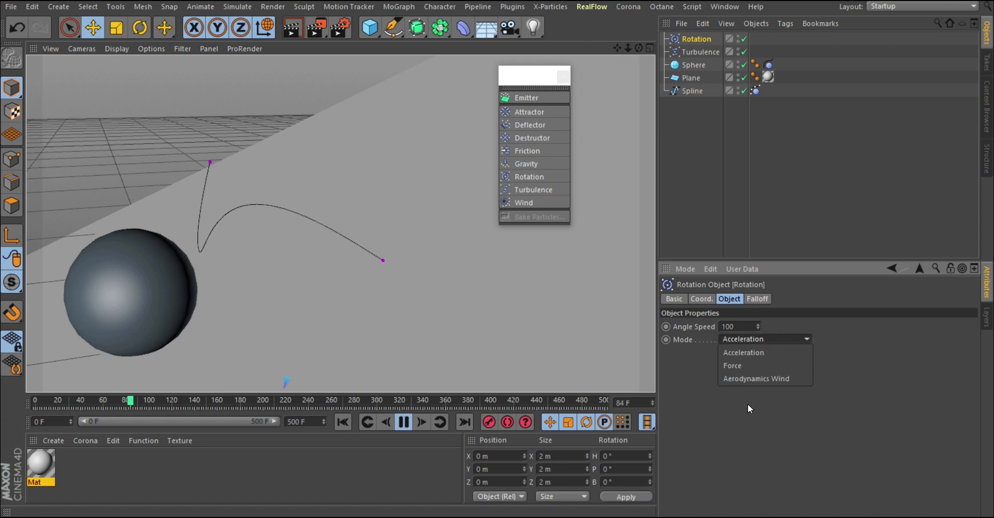
{"action": "left_click", "coordinate": [738, 365]}
{"action": "left_click", "coordinate": [774, 339]}
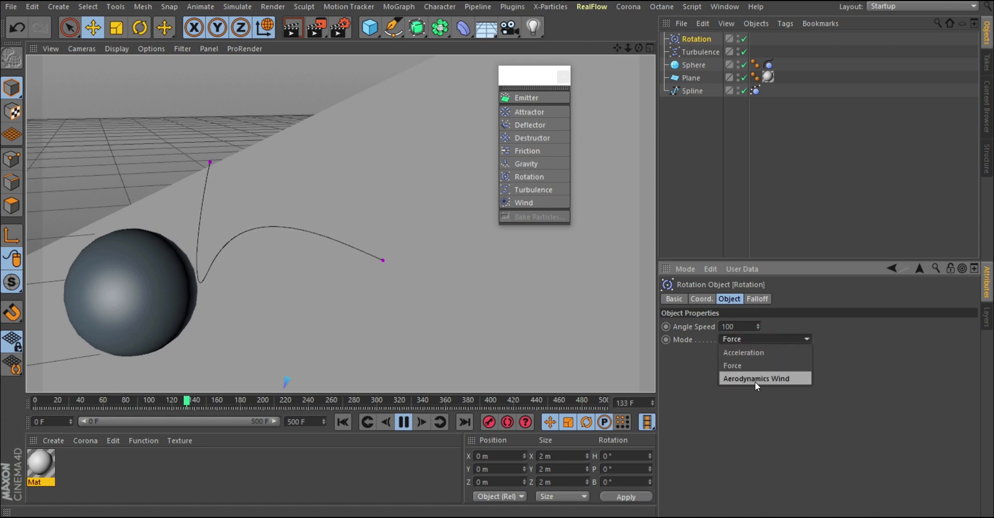
{"action": "left_click", "coordinate": [753, 379]}
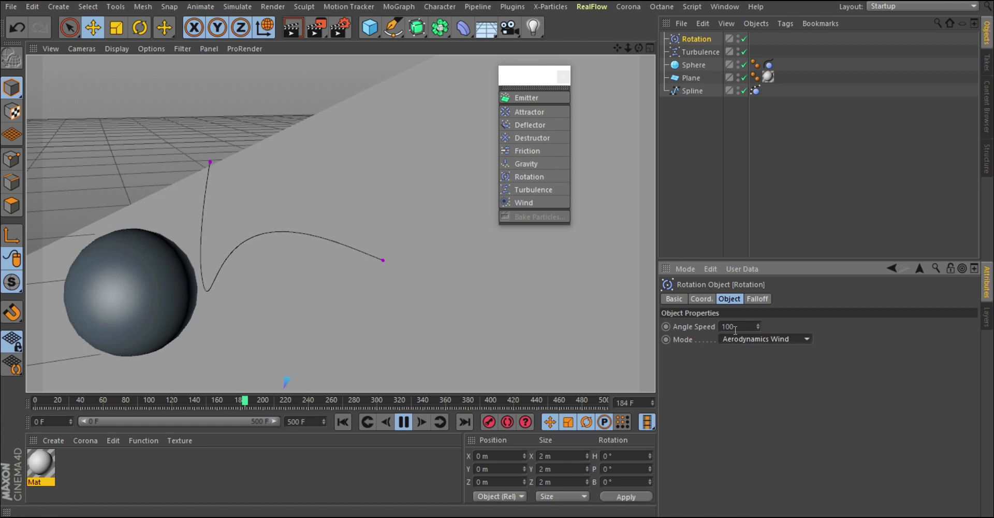
{"action": "left_click", "coordinate": [759, 340]}
{"action": "left_click", "coordinate": [740, 360]}
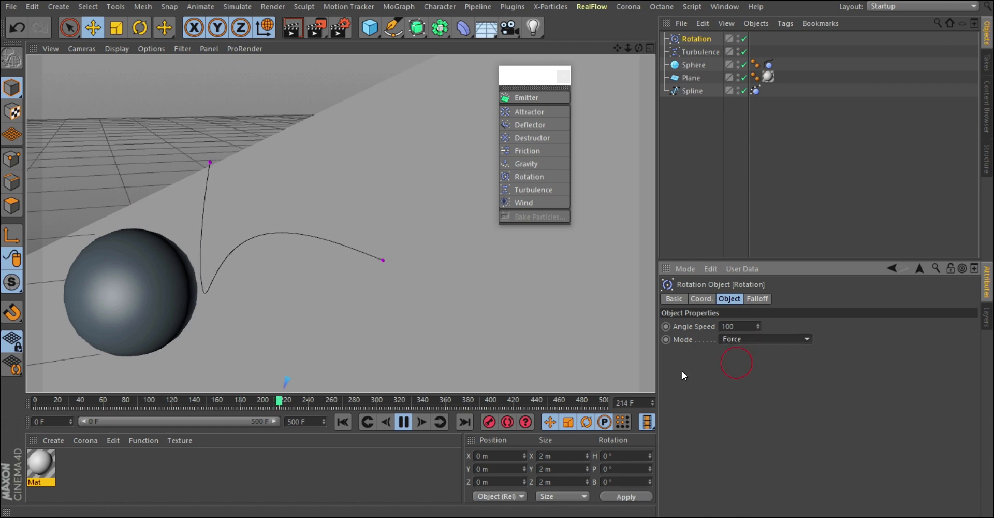
{"action": "left_click", "coordinate": [749, 340]}
{"action": "left_click", "coordinate": [753, 351]}
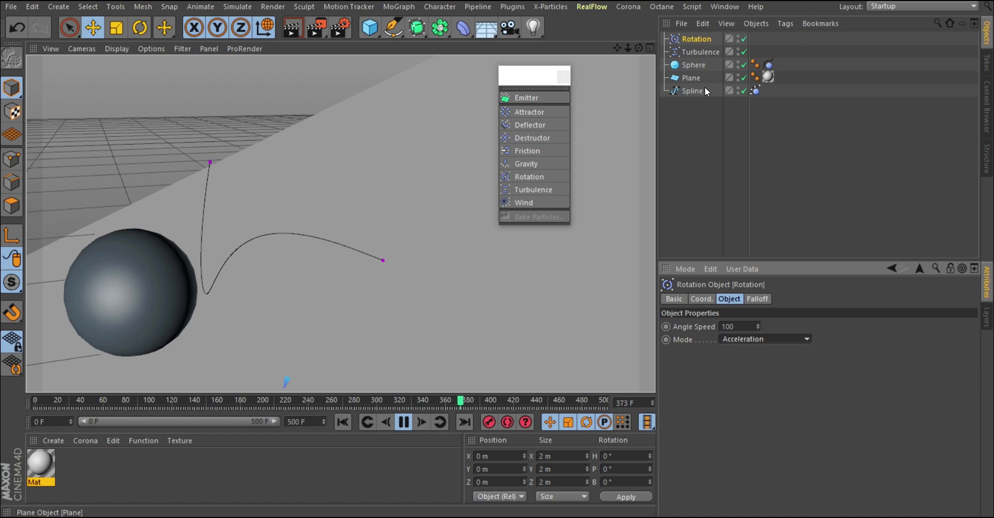
- Show the spline's Spline Dynamics forces, and move the sphere farther along Z to about -3.58 m
{"action": "left_click", "coordinate": [755, 91]}
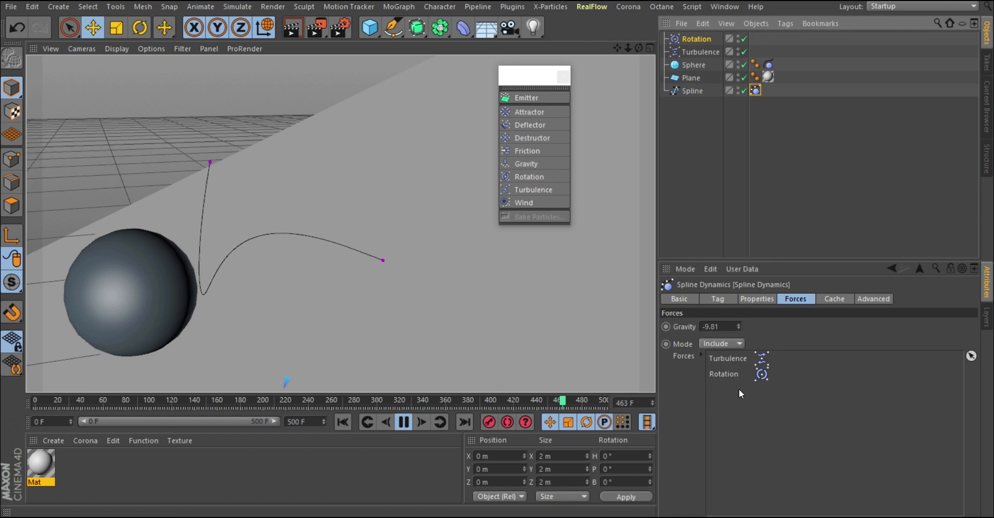
{"action": "left_click_drag", "start_coordinate": [422, 303], "coordinate": [344, 269], "text": "alt"}
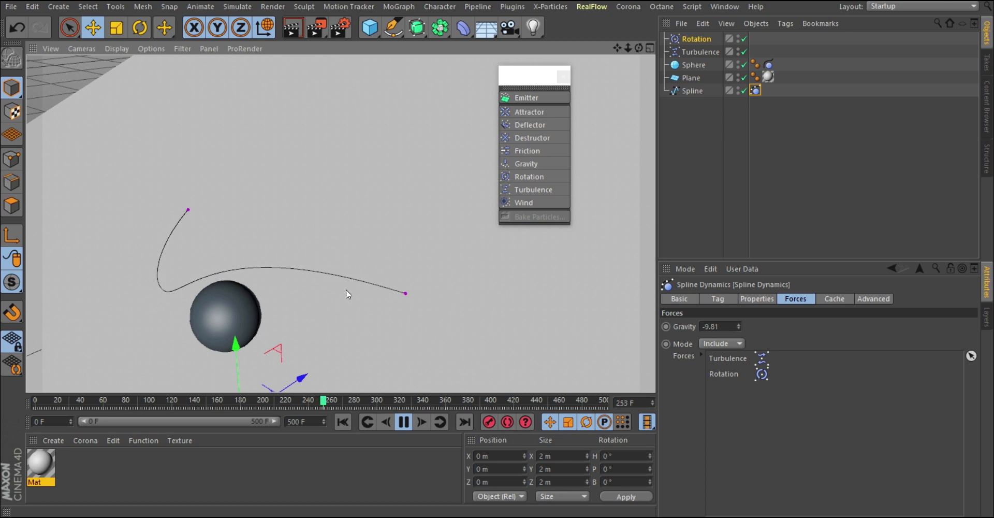
{"action": "left_click_drag", "start_coordinate": [333, 264], "coordinate": [257, 266], "text": "alt"}
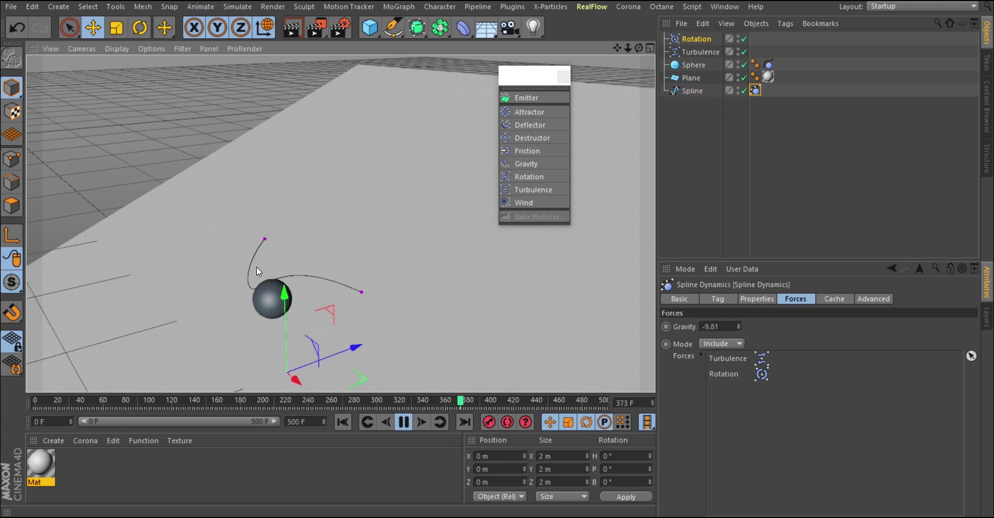
{"action": "left_click", "coordinate": [264, 299]}
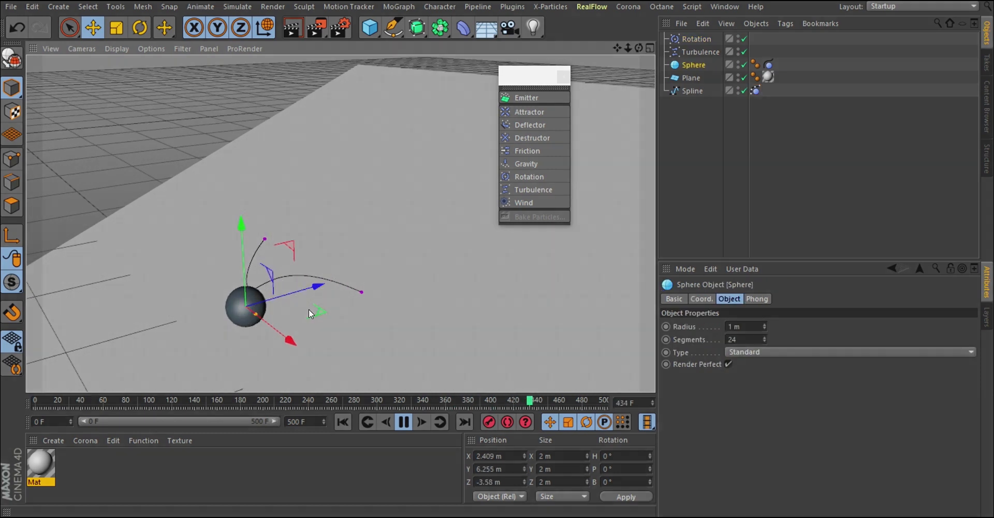